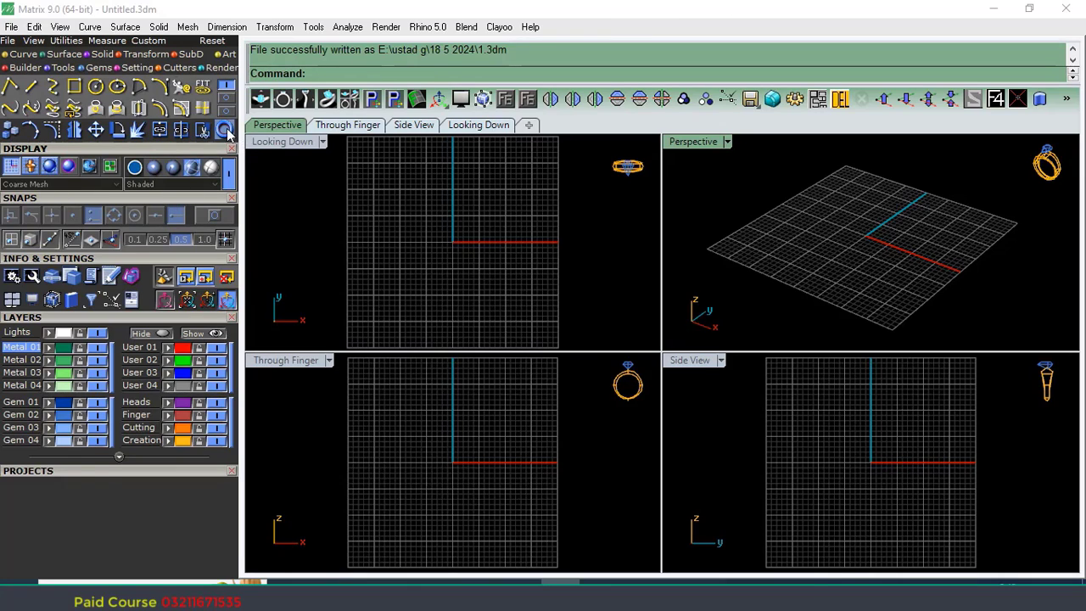
Create a ring rail curve in Swiss size 17.
{"action": "left_click", "coordinate": [224, 129]}
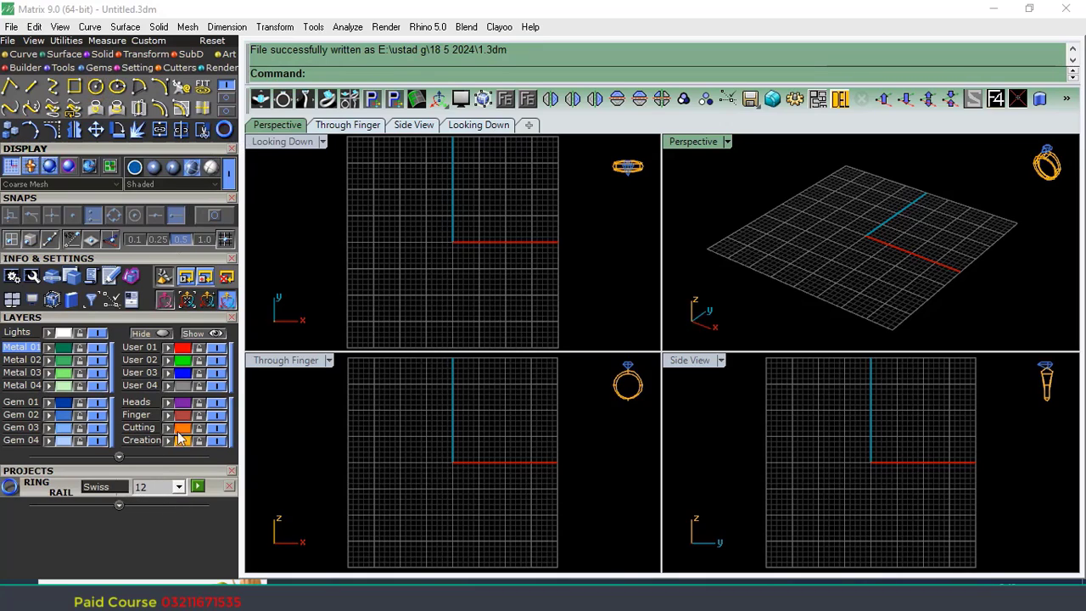
{"action": "left_click", "coordinate": [154, 318]}
{"action": "left_click", "coordinate": [179, 345]}
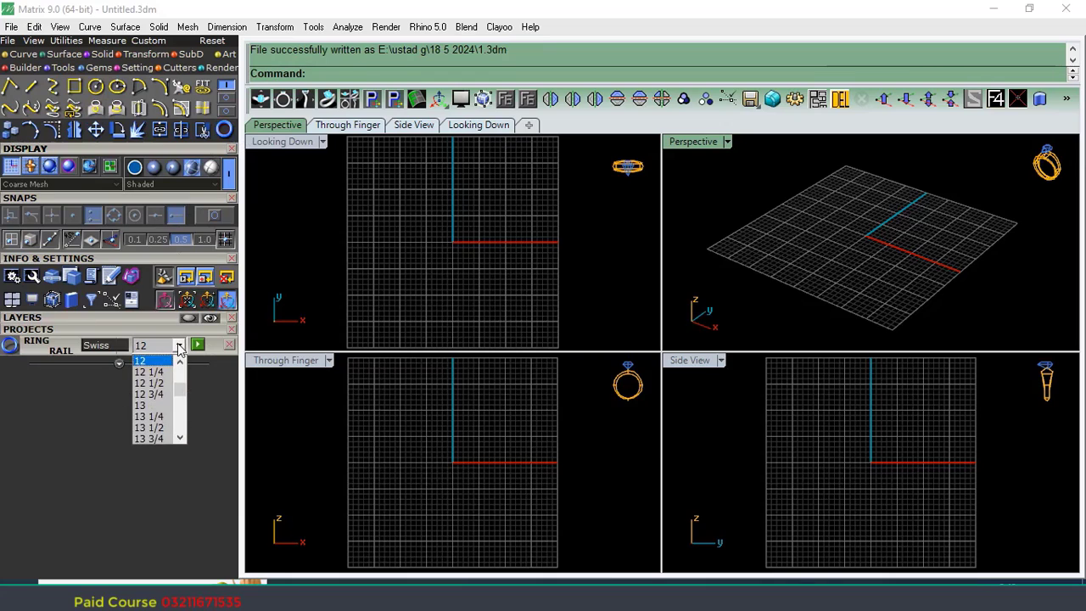
{"action": "scroll", "coordinate": [161, 398], "scroll_direction": "down", "scroll_amount": 4}
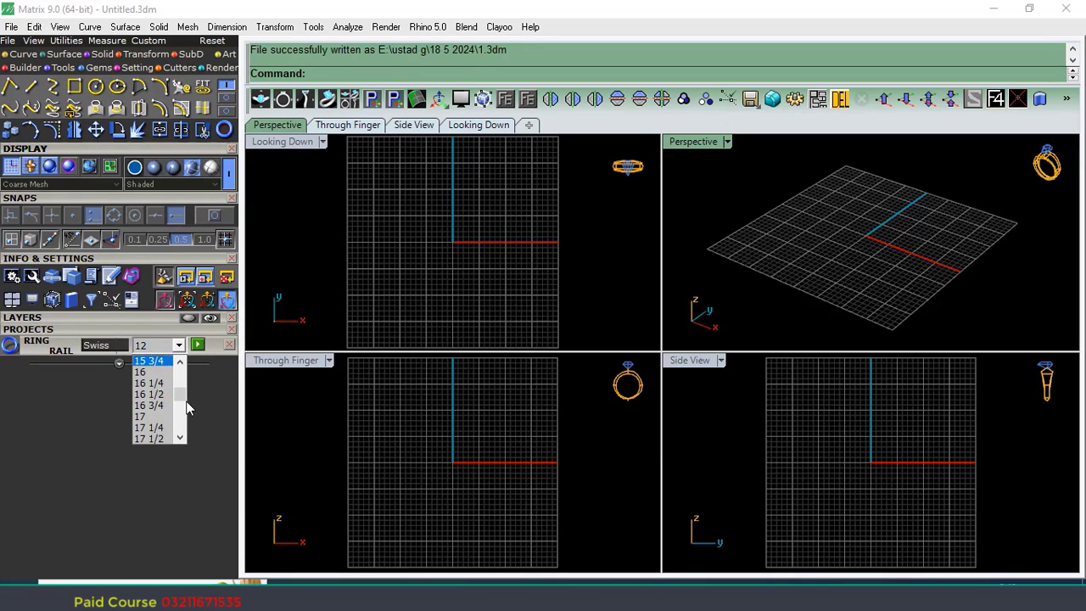
{"action": "scroll", "coordinate": [156, 421], "scroll_direction": "down", "scroll_amount": 1}
{"action": "left_click", "coordinate": [152, 417]}
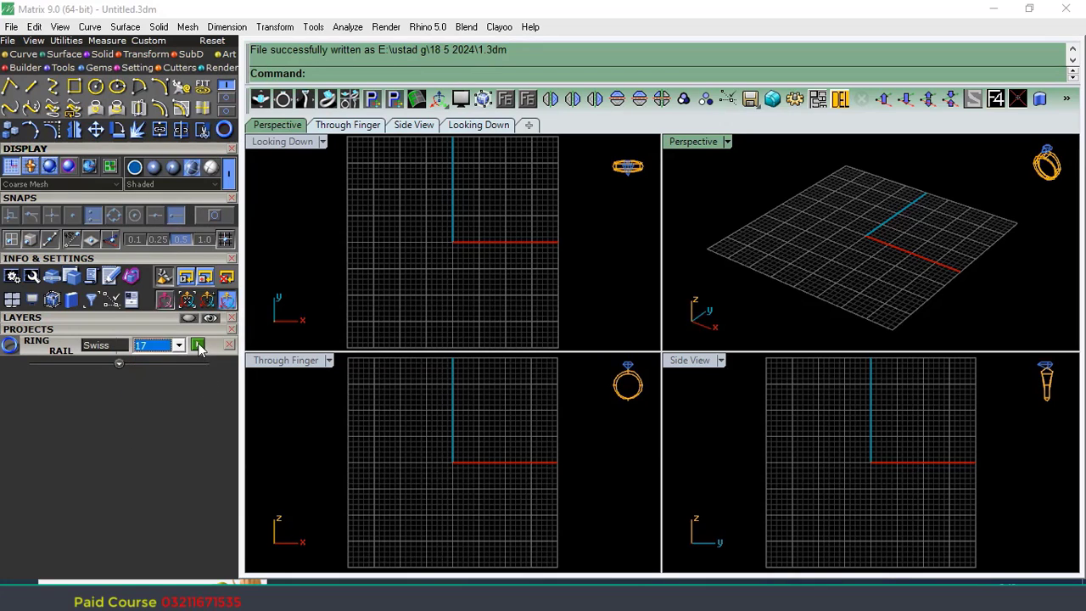
{"action": "left_click", "coordinate": [198, 345]}
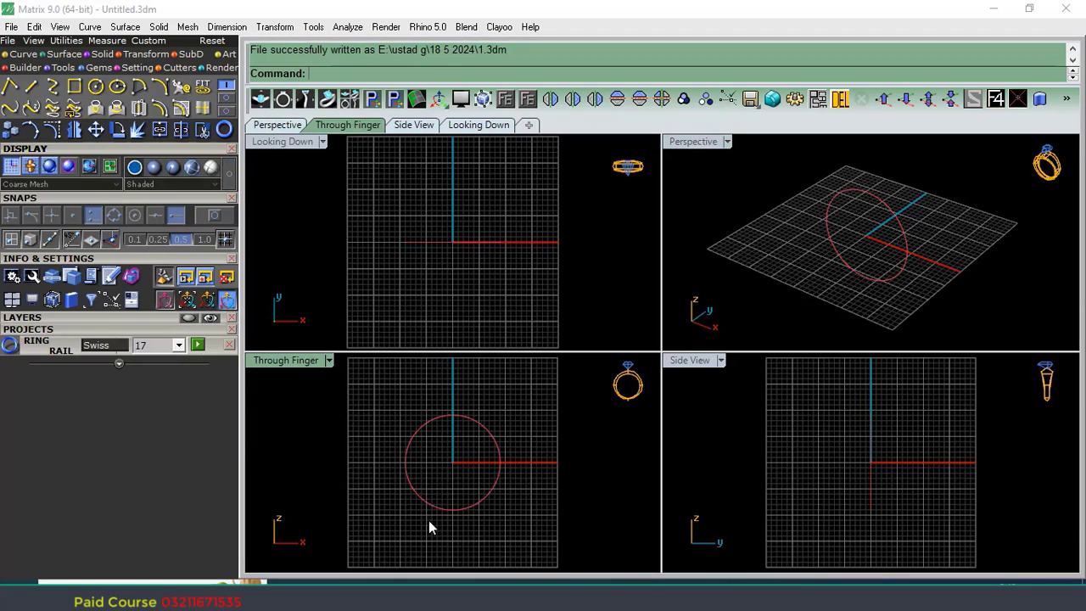
Measure the length of the ring rail circle in the perspective view.
{"action": "double_click", "coordinate": [694, 142]}
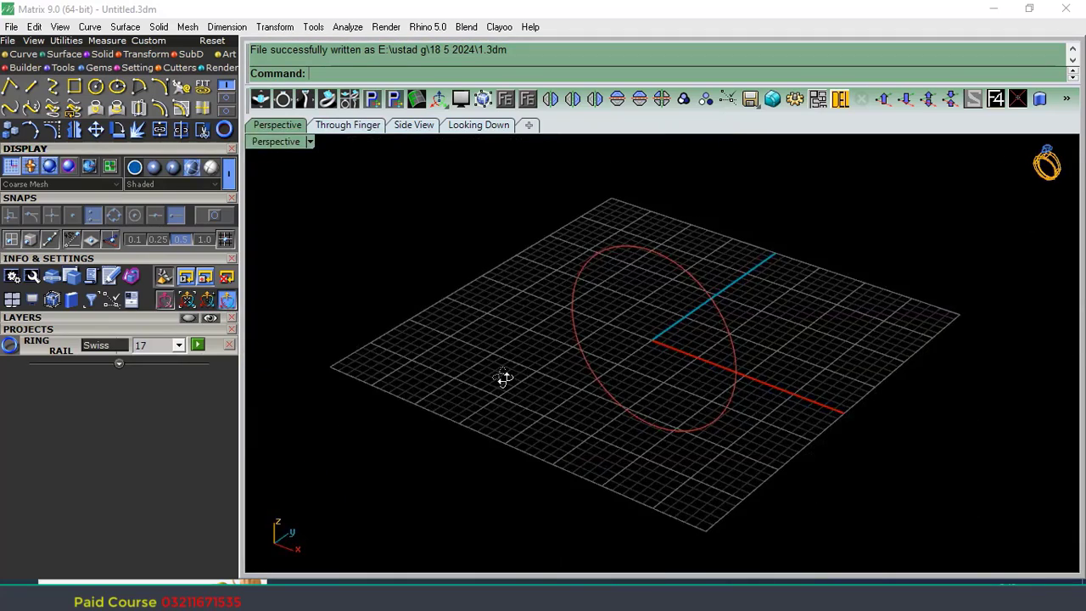
{"action": "right_click_drag", "start_coordinate": [504, 378], "coordinate": [696, 279]}
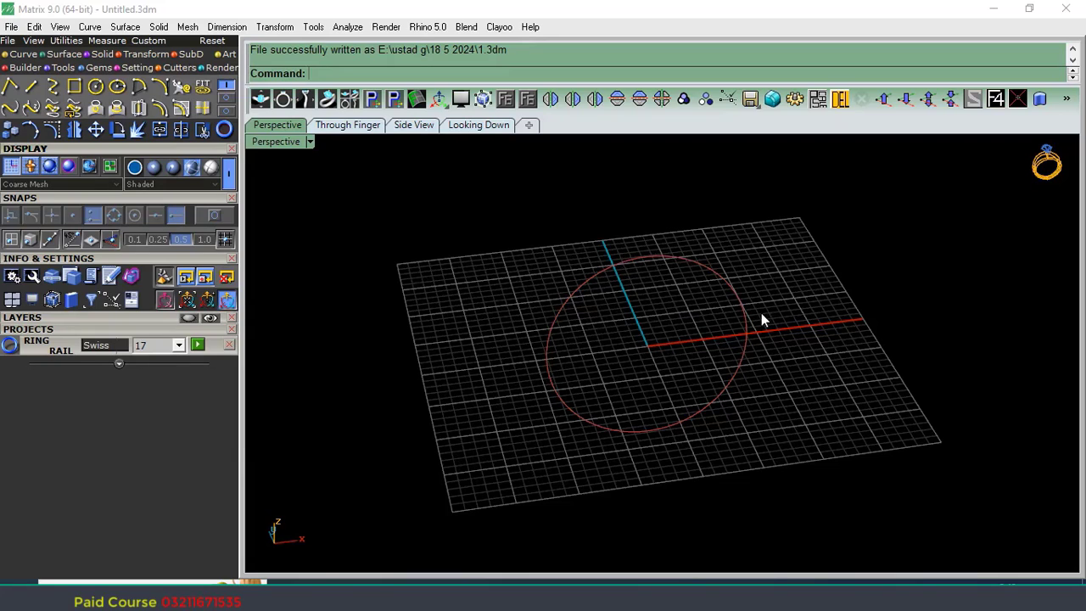
{"action": "left_click_drag", "start_coordinate": [736, 212], "coordinate": [668, 318]}
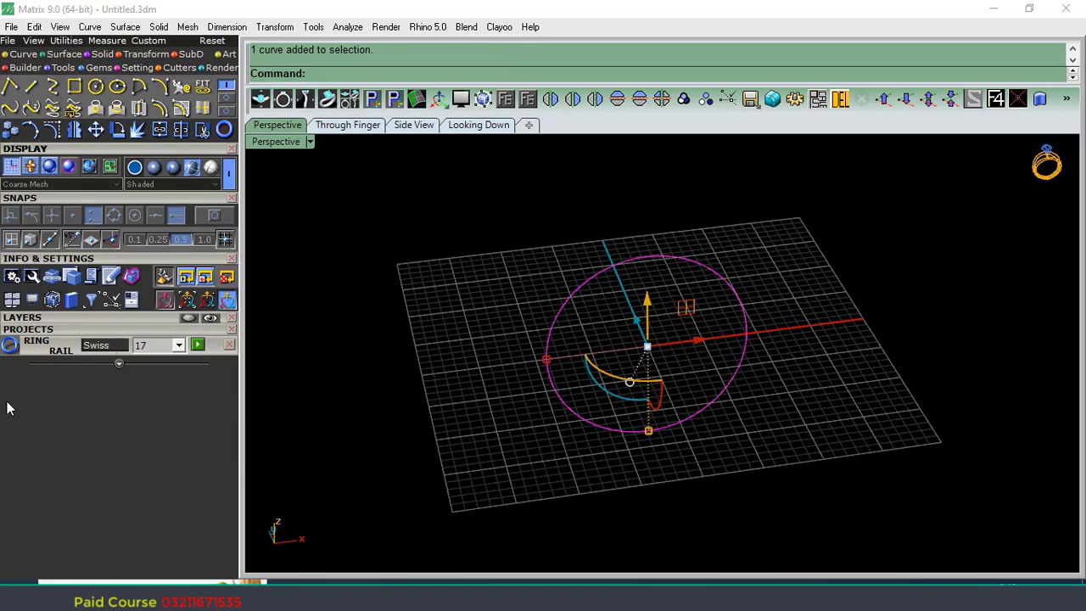
{"action": "left_click", "coordinate": [107, 148]}
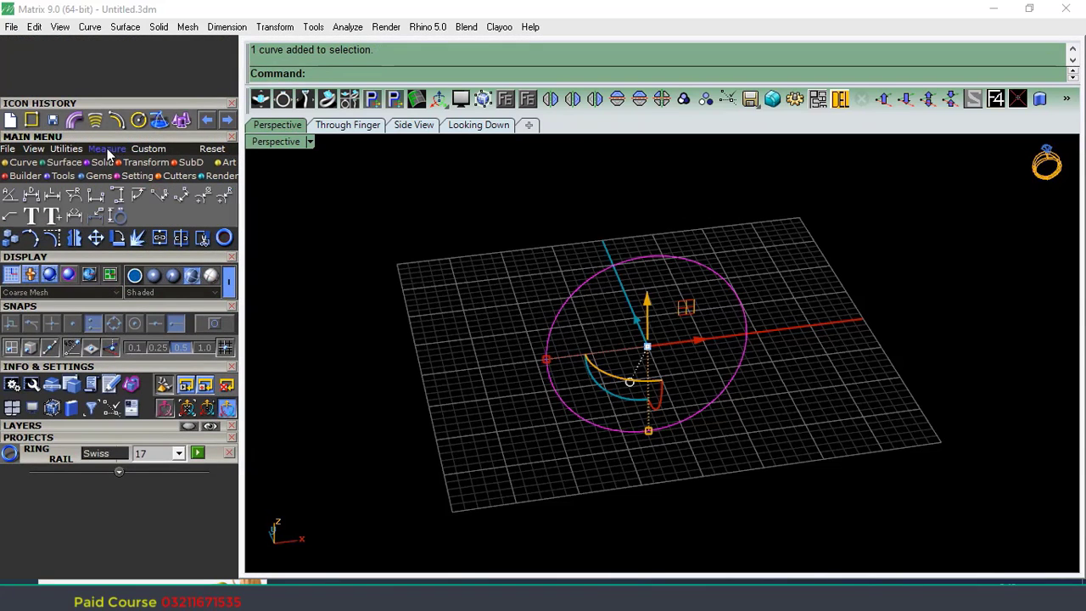
{"action": "left_click", "coordinate": [52, 196]}
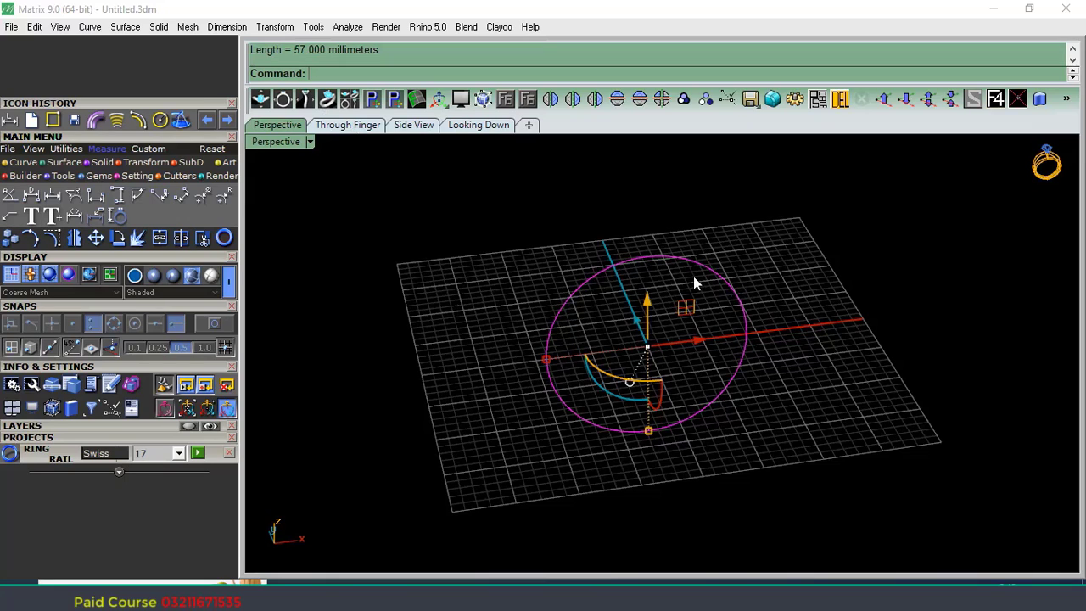
{"action": "left_click", "coordinate": [439, 246]}
Draw a single 57 mm line from 0,0,0 along the positive X axis.
{"action": "left_click", "coordinate": [22, 163]}
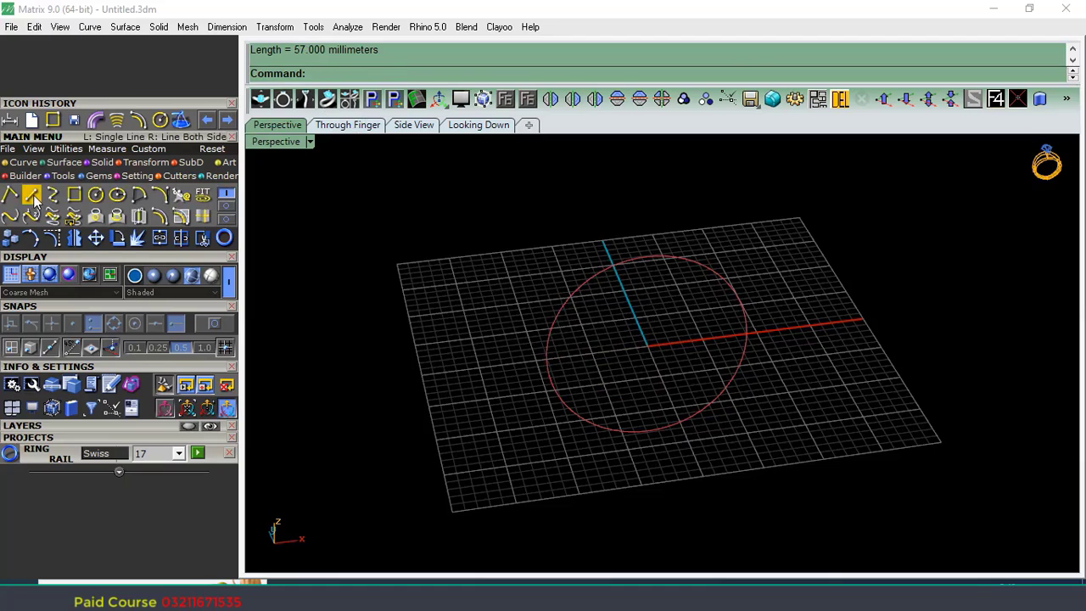
{"action": "left_click", "coordinate": [31, 195]}
{"action": "type", "text": "0,0,0"}
{"action": "key", "text": "Return"}
{"action": "right_click_drag", "start_coordinate": [889, 327], "coordinate": [871, 327]}
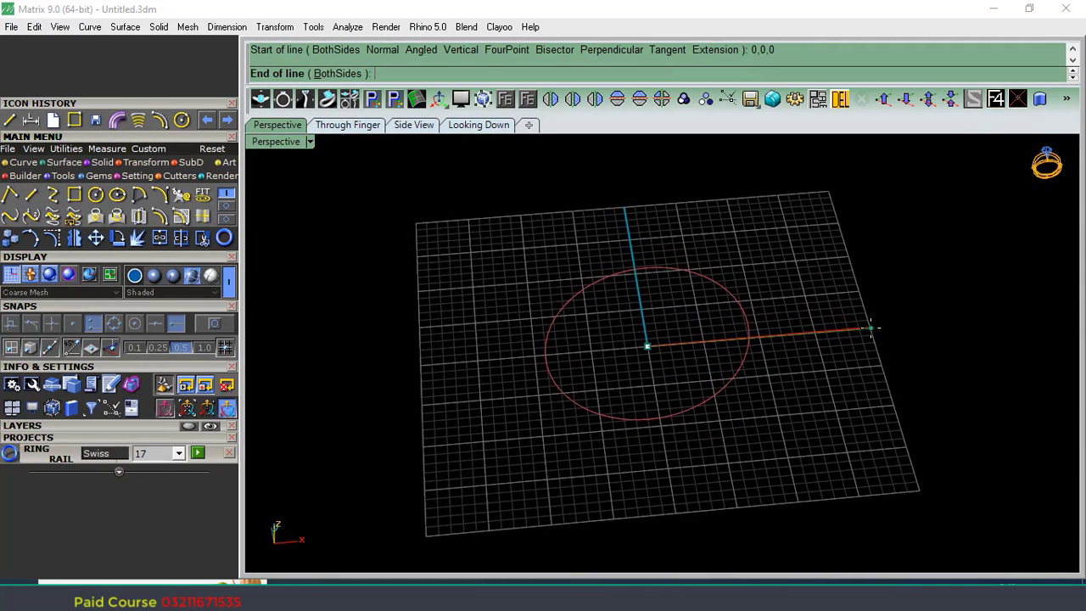
{"action": "key", "text": "Return"}
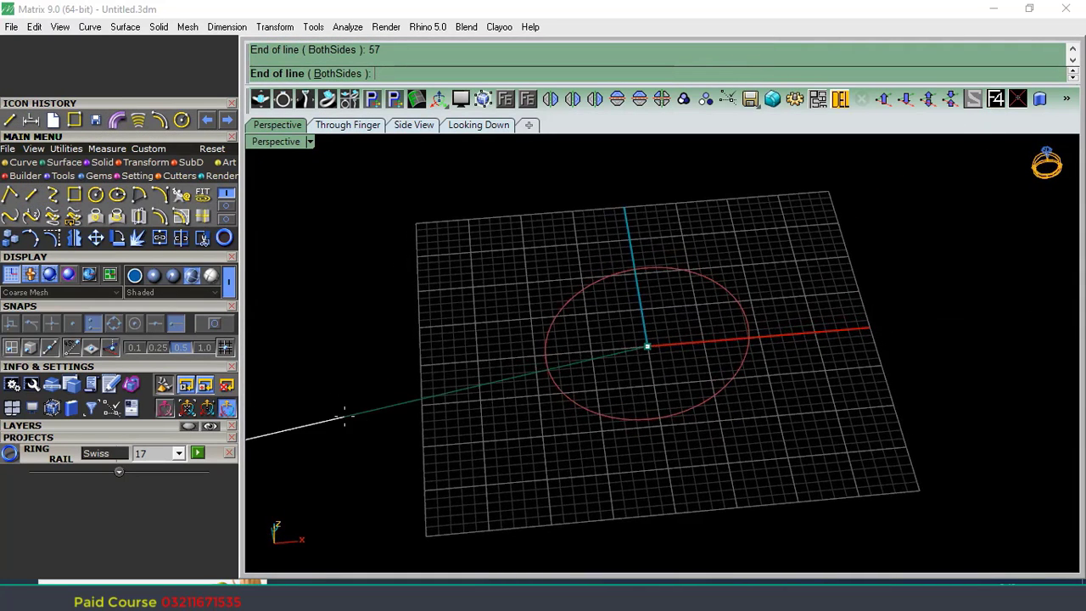
{"action": "scroll", "coordinate": [301, 420], "scroll_direction": "down", "scroll_amount": 4}
{"action": "left_click", "coordinate": [634, 360]}
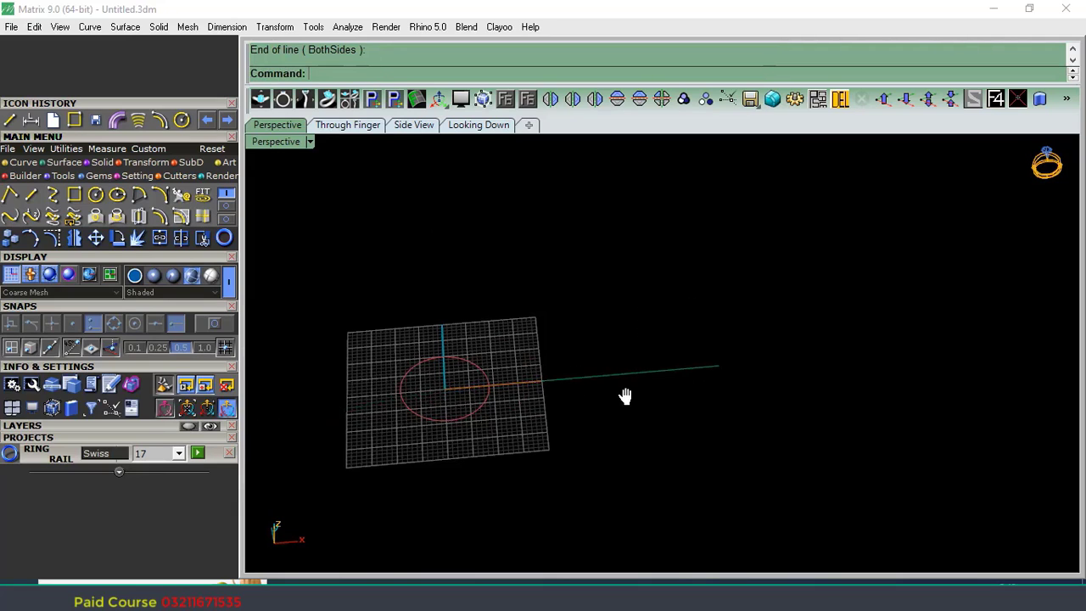
Center the 57 mm line on the origin with the Center Object tool.
{"action": "right_click_drag", "start_coordinate": [625, 396], "coordinate": [684, 402], "text": "shift"}
{"action": "left_click", "coordinate": [684, 377]}
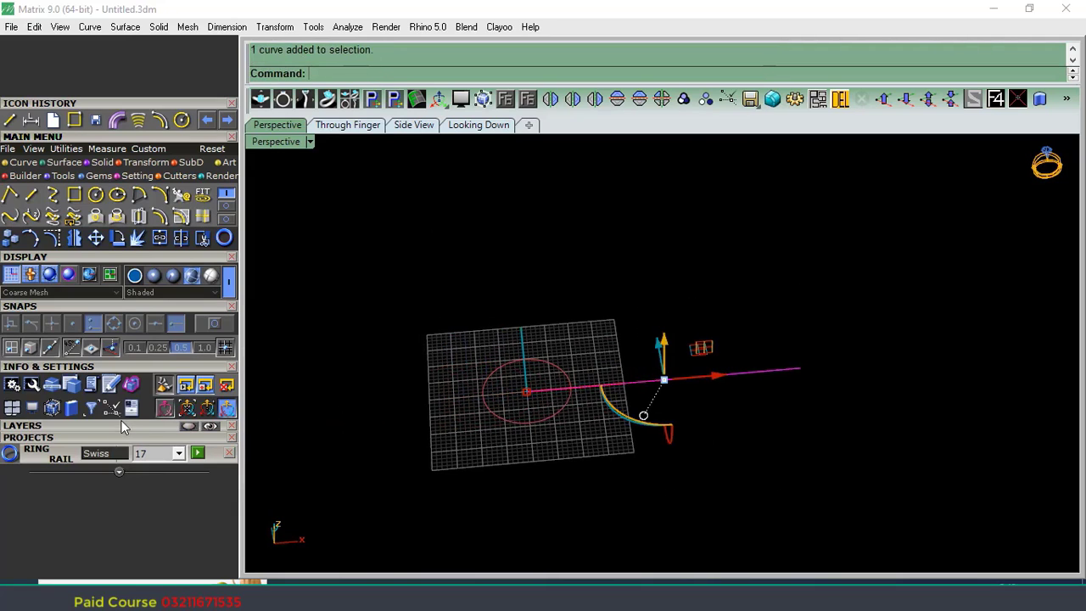
{"action": "left_click", "coordinate": [66, 148]}
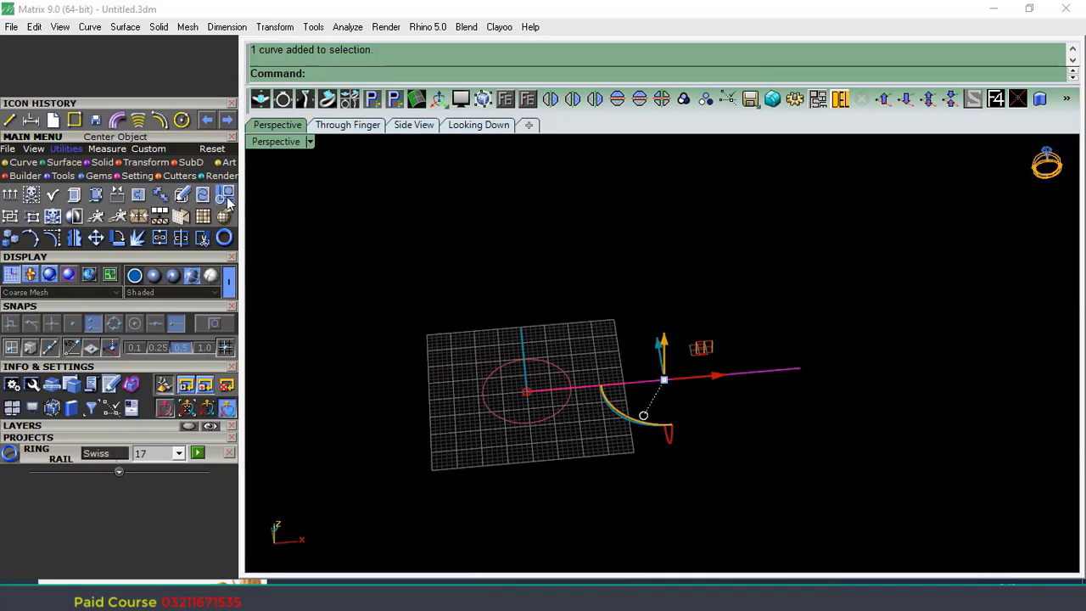
{"action": "left_click", "coordinate": [563, 411]}
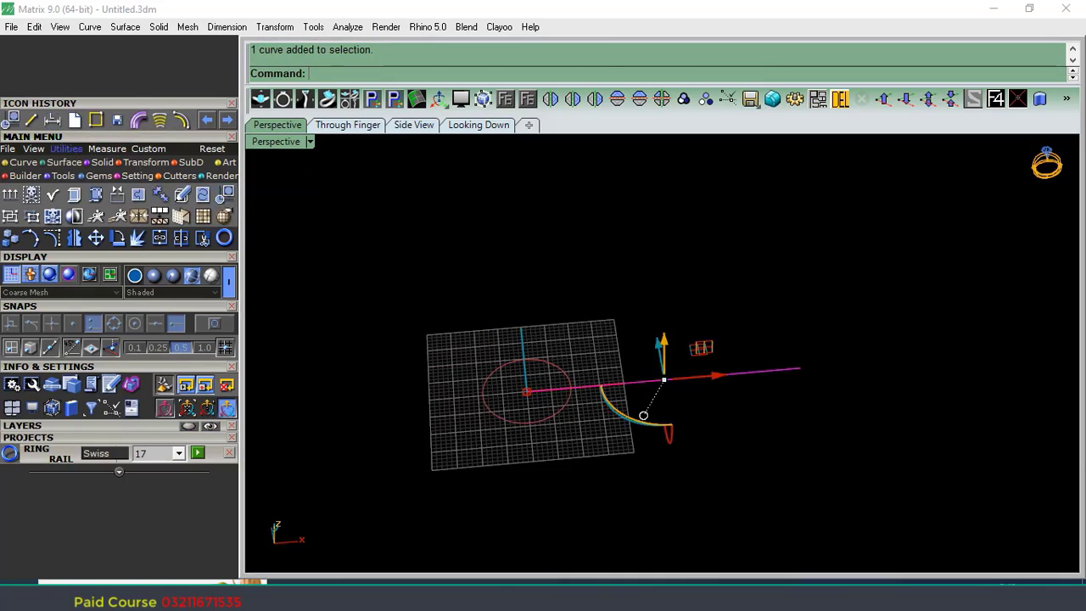
Assign the centred line to the User 02 layer and hide the Finger layer containing the ring rail.
{"action": "left_click", "coordinate": [181, 429]}
{"action": "left_click", "coordinate": [169, 468]}
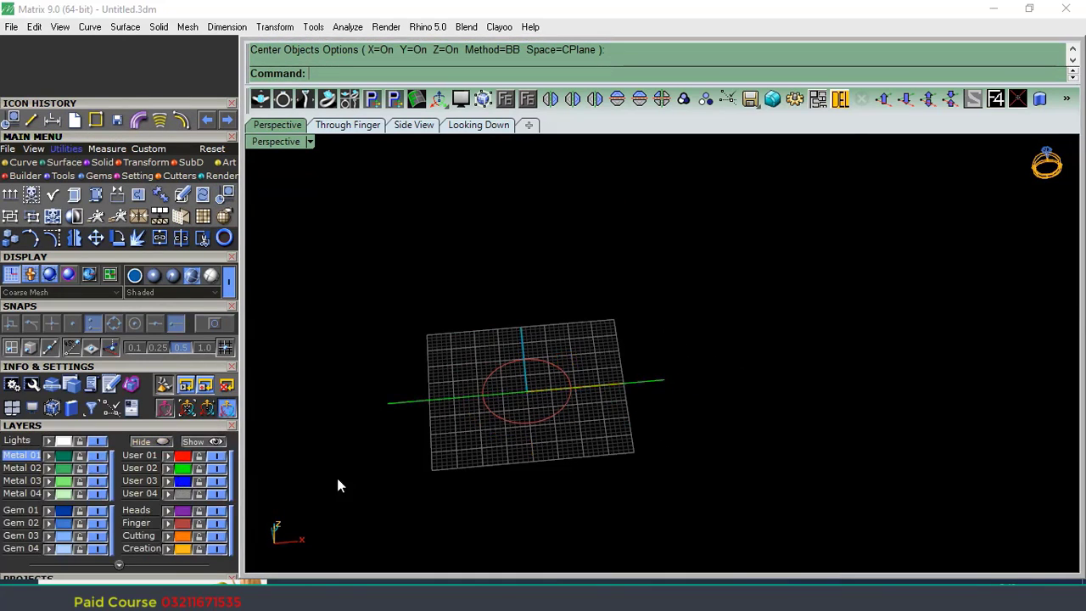
{"action": "left_click", "coordinate": [217, 523]}
Reassign the straight line to the blue User 03 layer.
{"action": "right_click_drag", "start_coordinate": [658, 418], "coordinate": [642, 391], "text": "shift"}
{"action": "scroll", "coordinate": [554, 389], "scroll_direction": "up", "scroll_amount": 10}
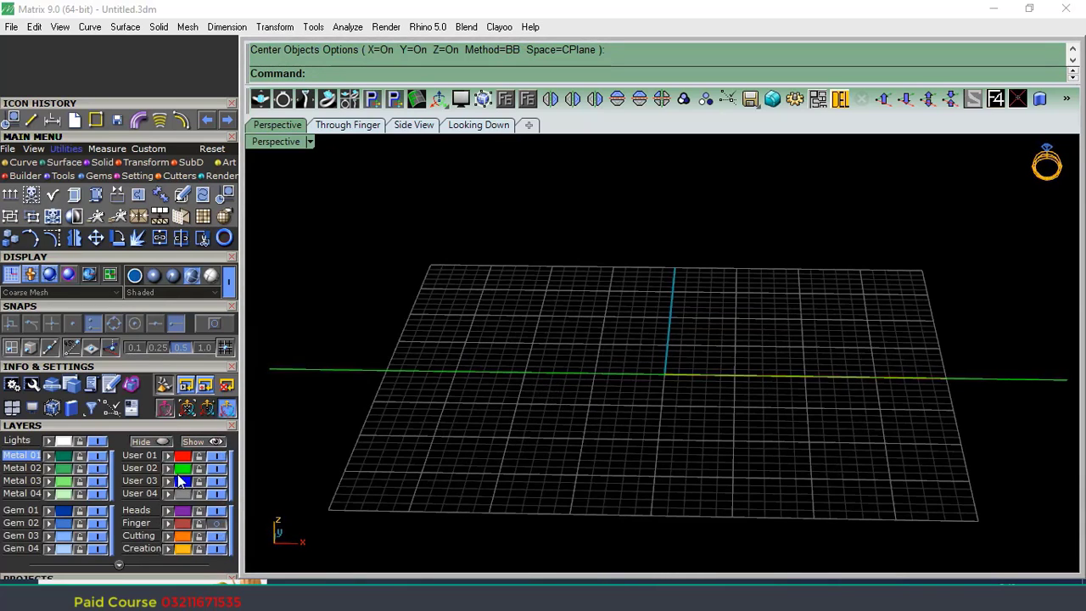
{"action": "left_click", "coordinate": [665, 357]}
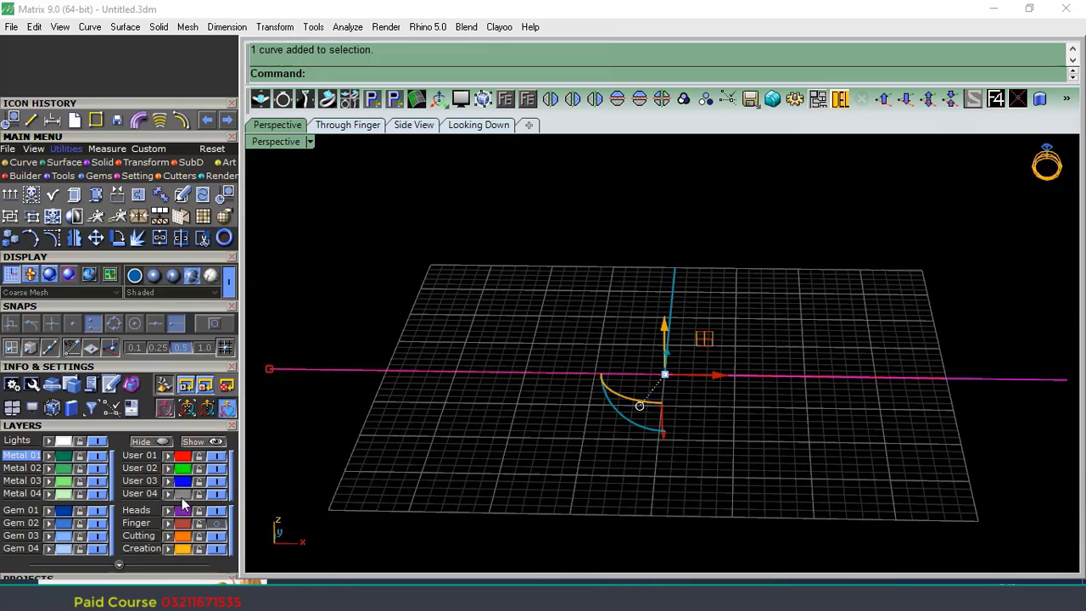
{"action": "left_click", "coordinate": [169, 456]}
{"action": "left_click", "coordinate": [628, 374]}
{"action": "left_click", "coordinate": [169, 481]}
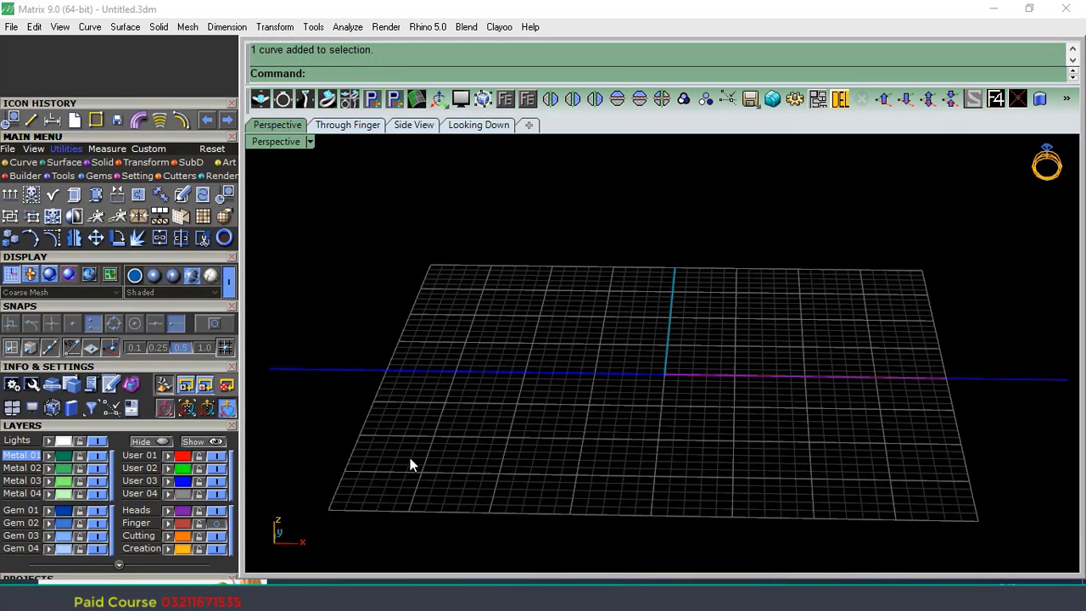
{"action": "left_click", "coordinate": [23, 162]}
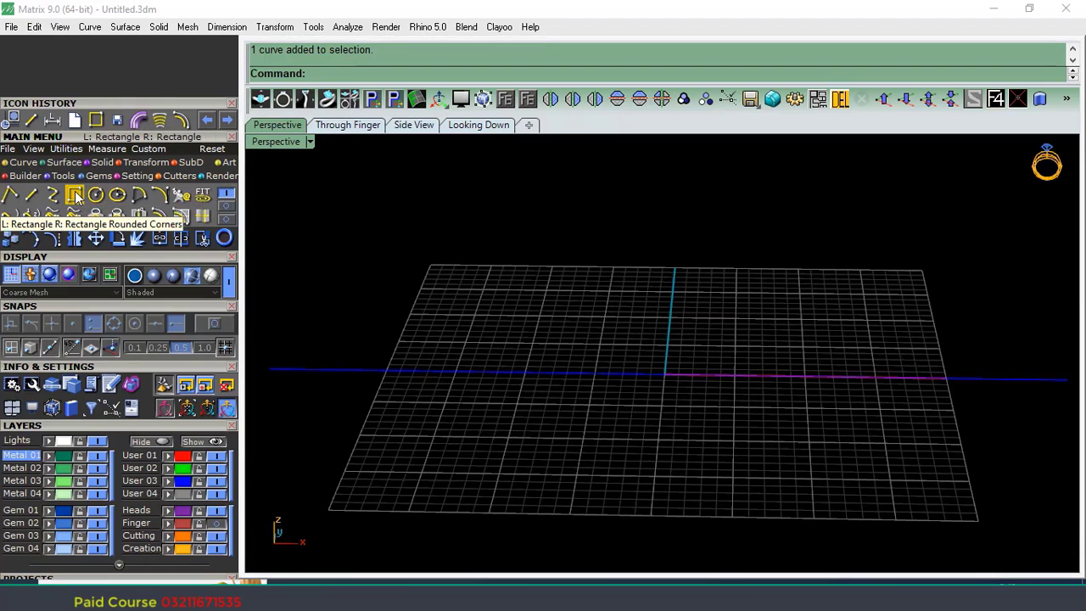
{"action": "left_click", "coordinate": [75, 195]}
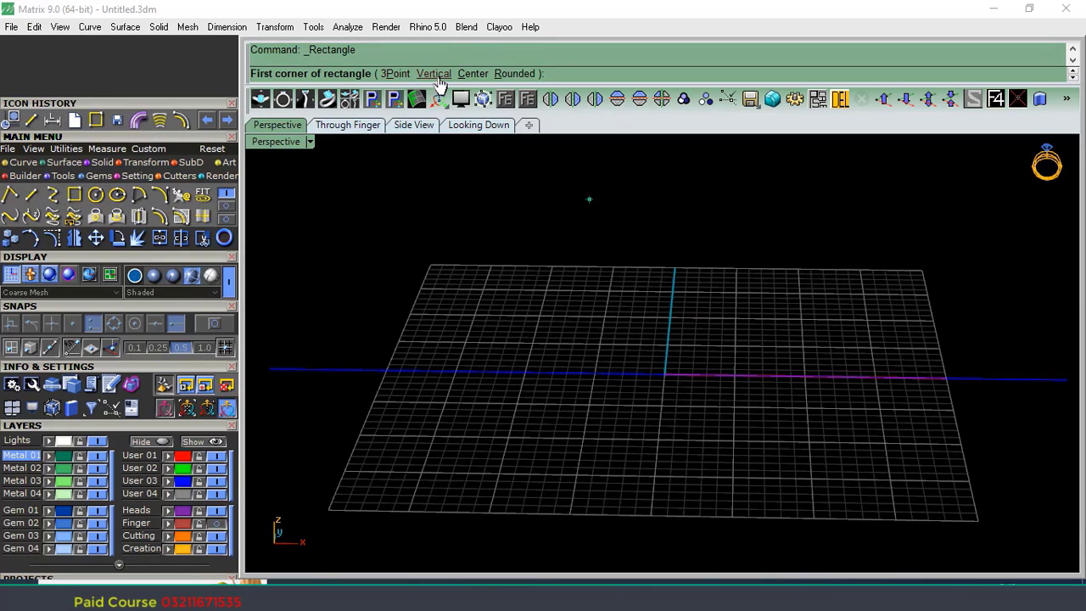
{"action": "left_click", "coordinate": [516, 74]}
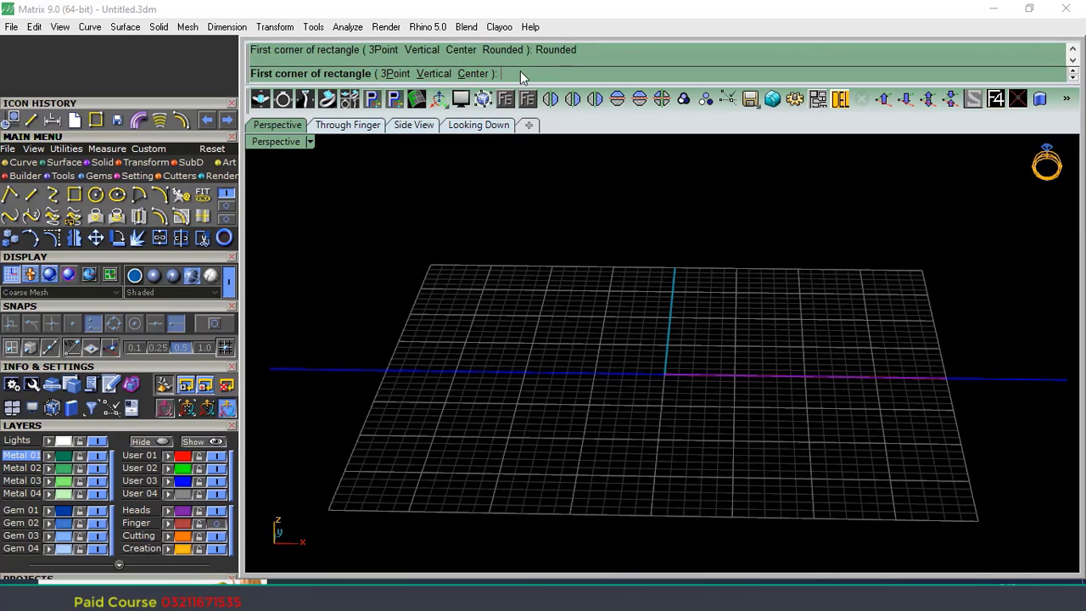
{"action": "left_click", "coordinate": [414, 124]}
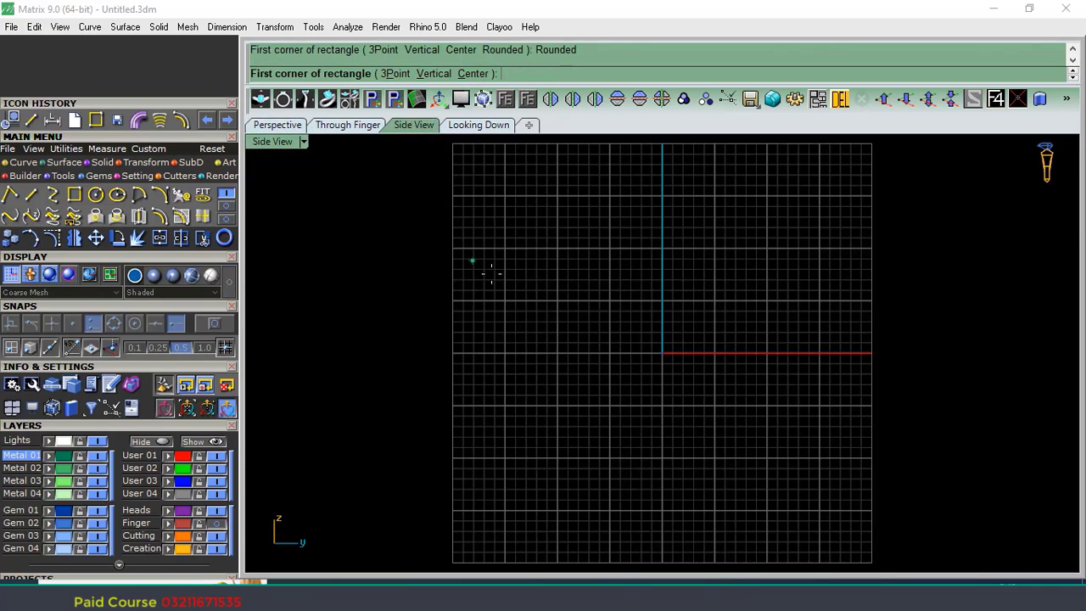
{"action": "right_click_drag", "start_coordinate": [792, 329], "coordinate": [717, 347]}
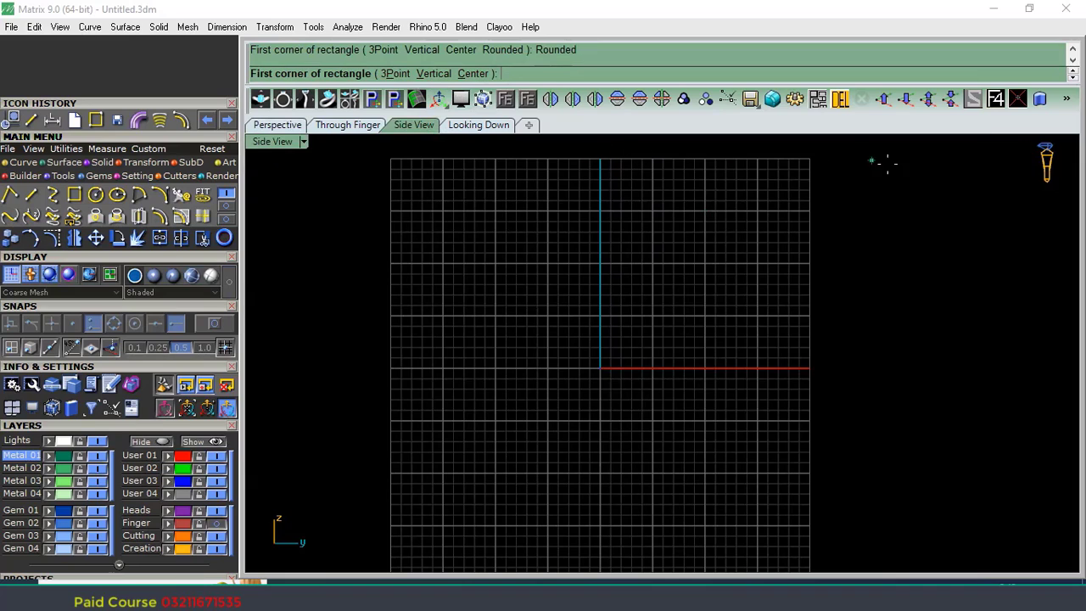
{"action": "type", "text": "0"}
{"action": "key", "text": "Return"}
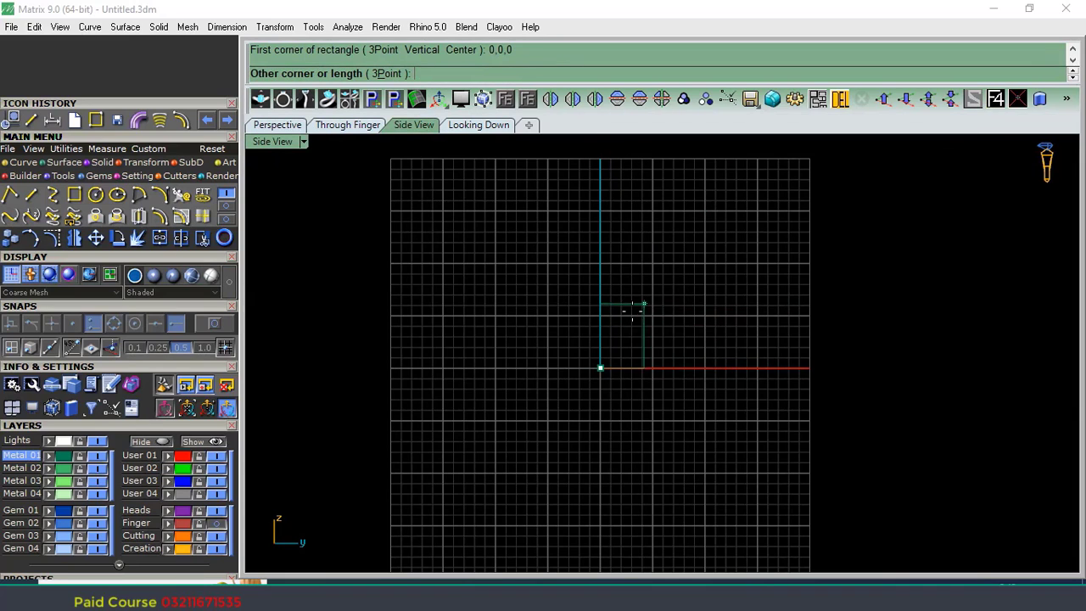
{"action": "scroll", "coordinate": [662, 289], "scroll_direction": "up", "scroll_amount": 4}
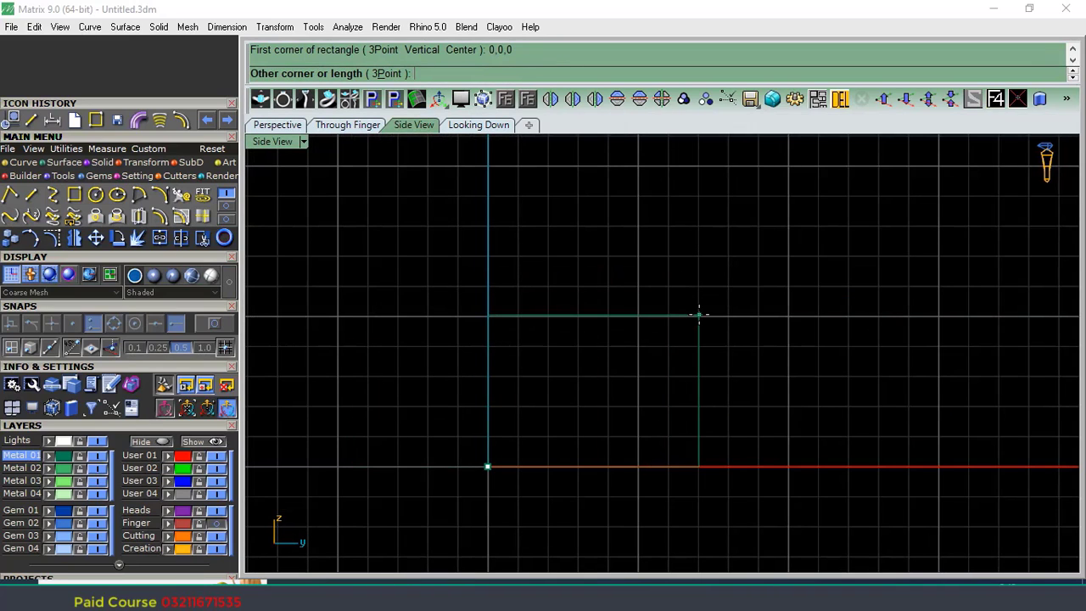
{"action": "key", "text": "Escape"}
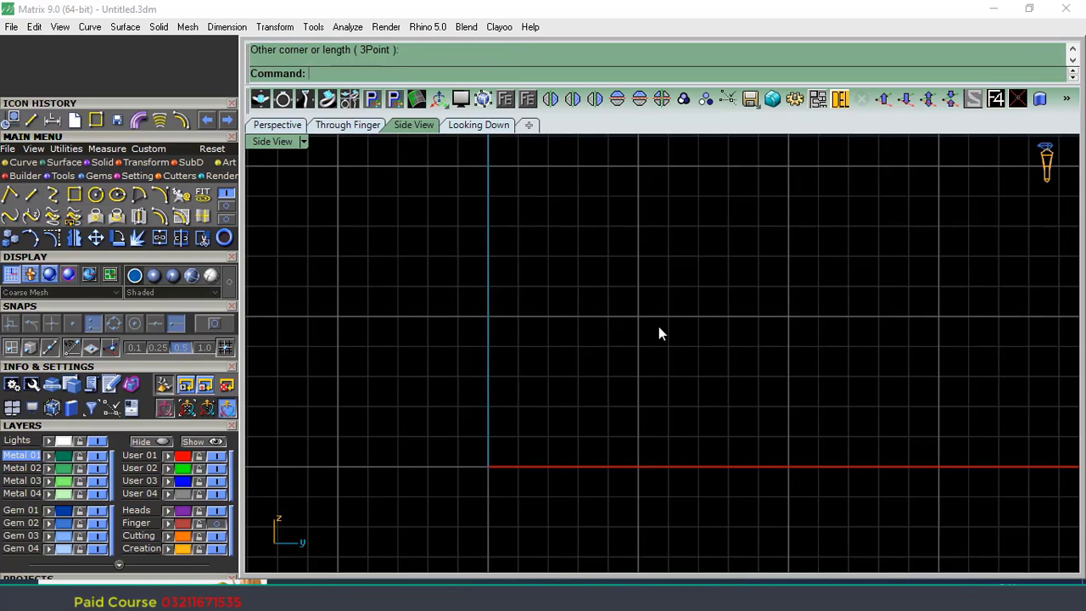
Draw a roughly square rounded rectangle centred on 0,0,0 in the Side View, with its corners rounded freehand.
{"action": "right_click", "coordinate": [659, 326]}
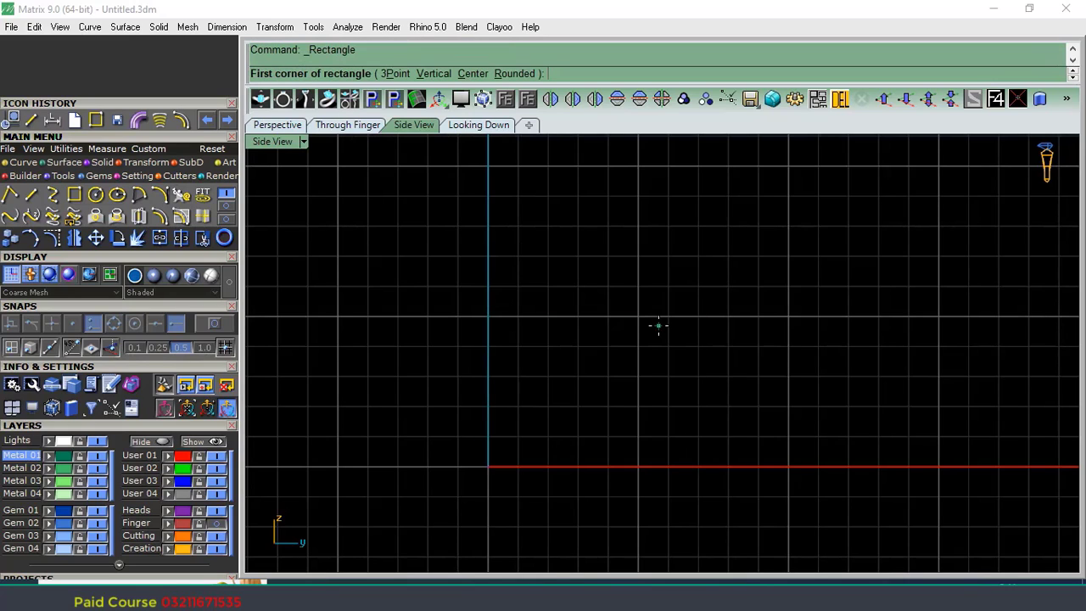
{"action": "left_click", "coordinate": [514, 73]}
{"action": "scroll", "coordinate": [649, 243], "scroll_direction": "down", "scroll_amount": 2}
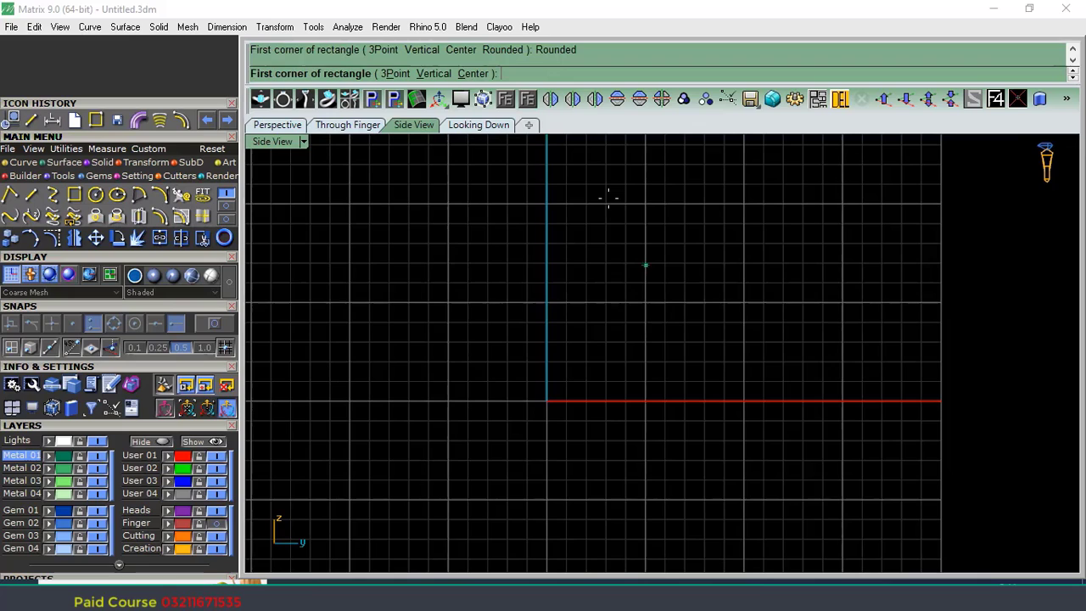
{"action": "left_click", "coordinate": [473, 74]}
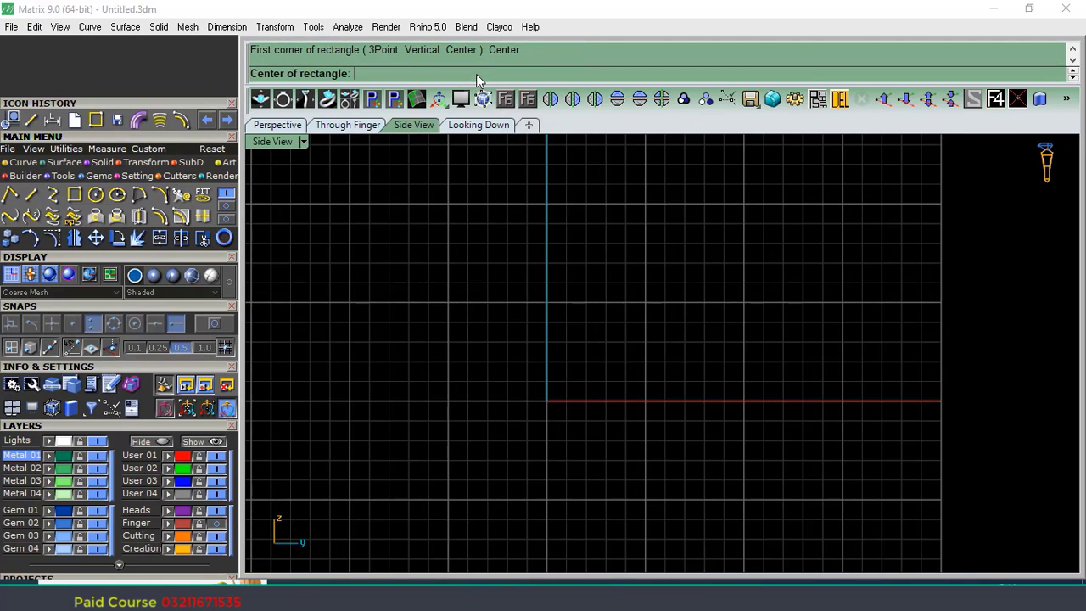
{"action": "left_click", "coordinate": [996, 101]}
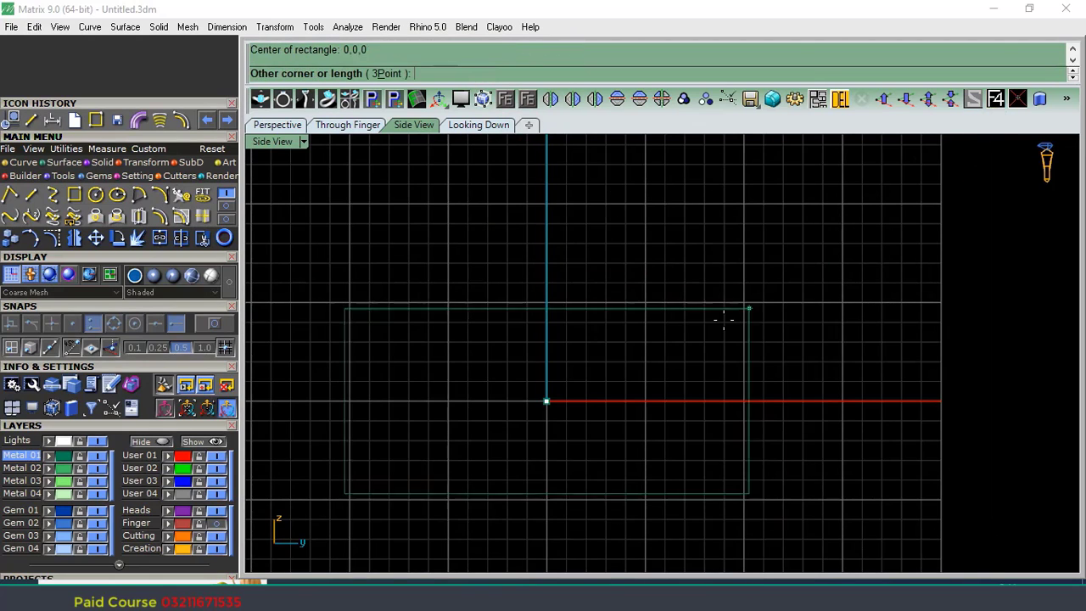
{"action": "scroll", "coordinate": [560, 391], "scroll_direction": "up", "scroll_amount": 2}
{"action": "scroll", "coordinate": [561, 391], "scroll_direction": "up", "scroll_amount": 2}
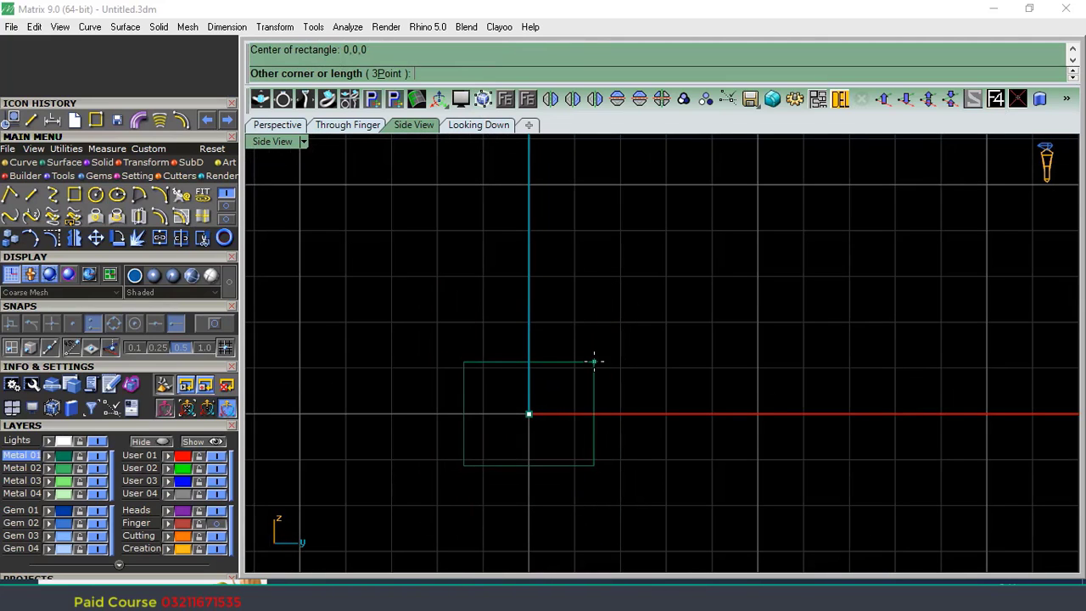
{"action": "right_click_drag", "start_coordinate": [640, 349], "coordinate": [698, 324]}
{"action": "scroll", "coordinate": [640, 349], "scroll_direction": "up", "scroll_amount": 2}
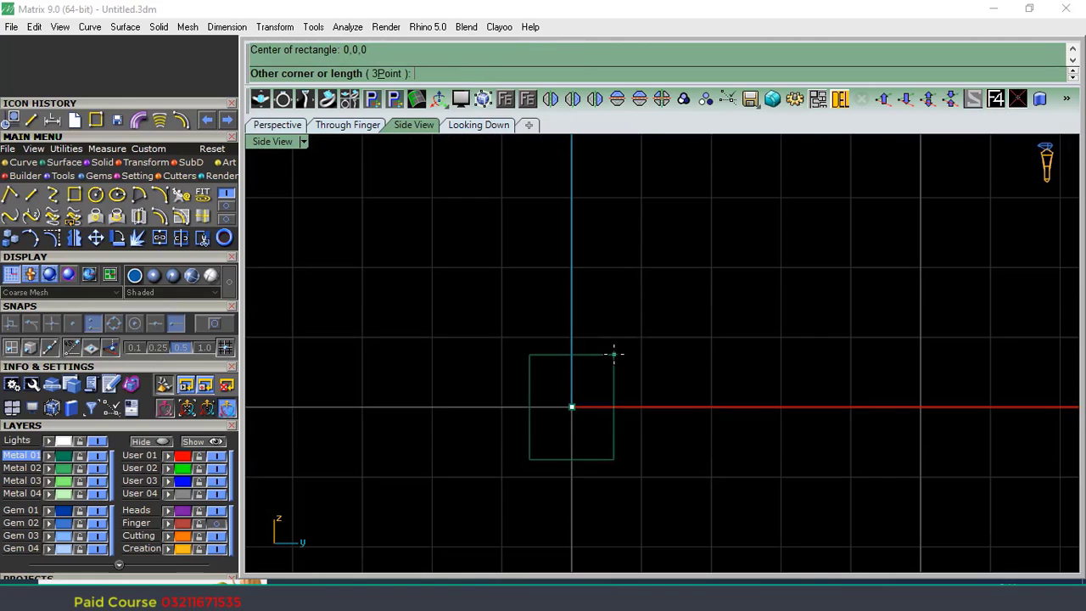
{"action": "scroll", "coordinate": [615, 354], "scroll_direction": "up", "scroll_amount": 1}
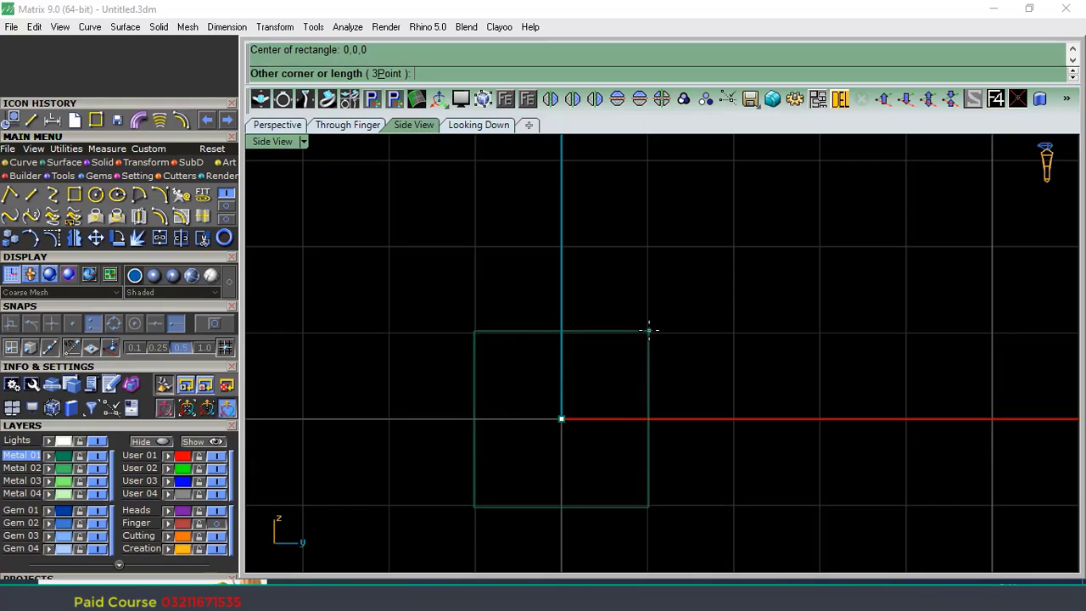
{"action": "left_click", "coordinate": [648, 330]}
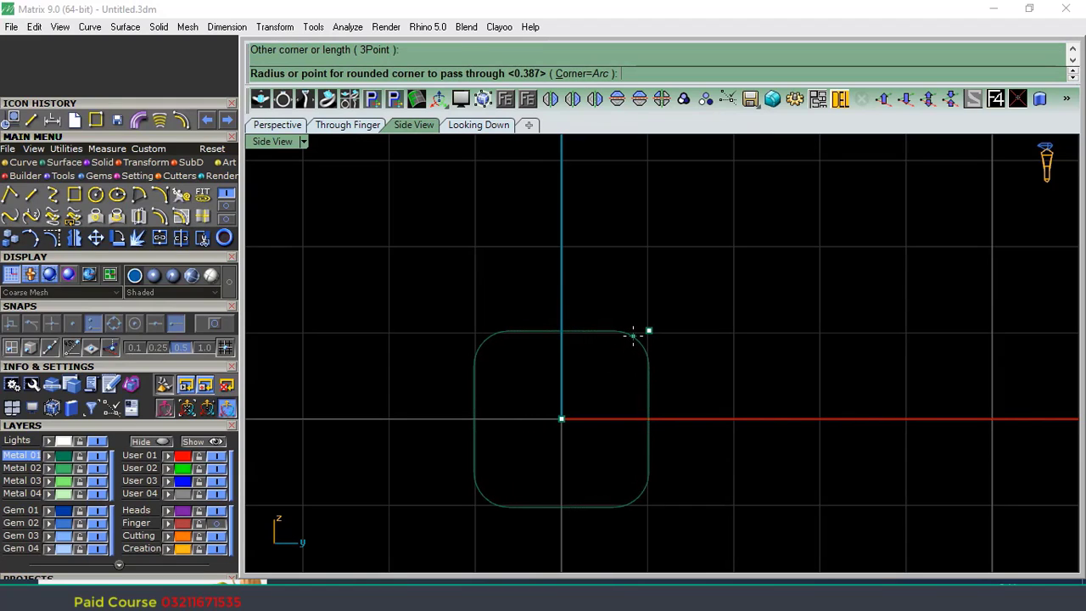
{"action": "left_click", "coordinate": [633, 336]}
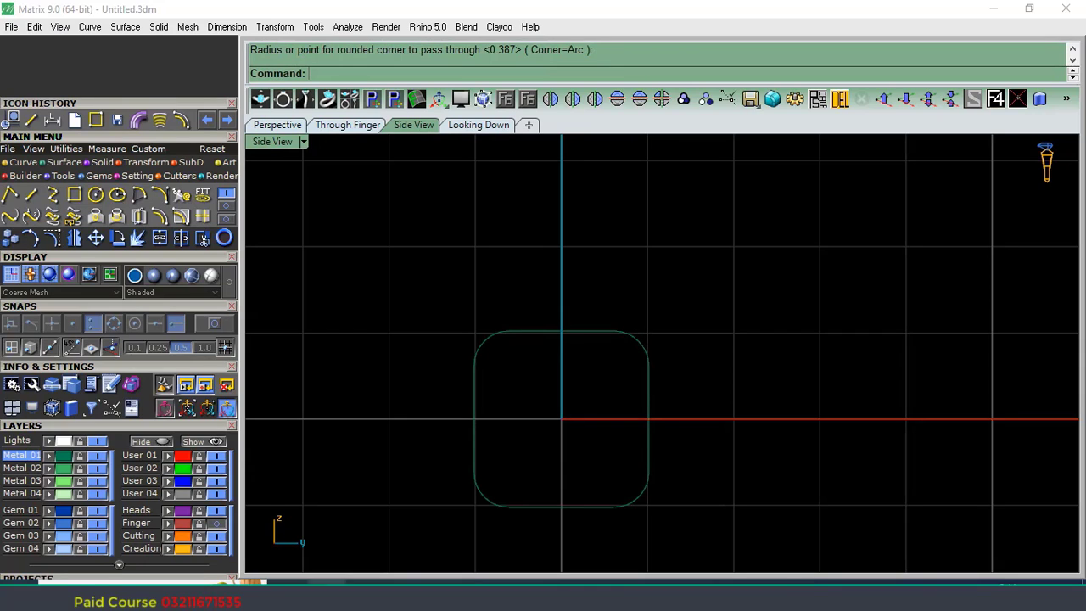
Extrude the rounded rectangle as a solid to both sides, out to the end of the straight line.
{"action": "left_click", "coordinate": [278, 125]}
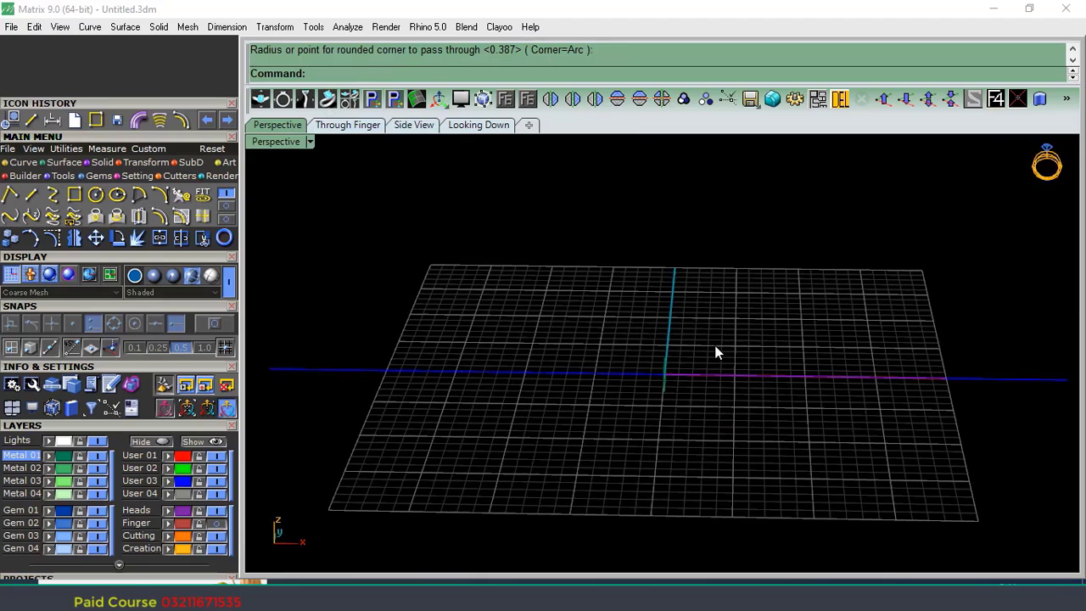
{"action": "right_click_drag", "start_coordinate": [691, 366], "coordinate": [597, 411], "text": "shift"}
{"action": "scroll", "coordinate": [597, 382], "scroll_direction": "up", "scroll_amount": 10}
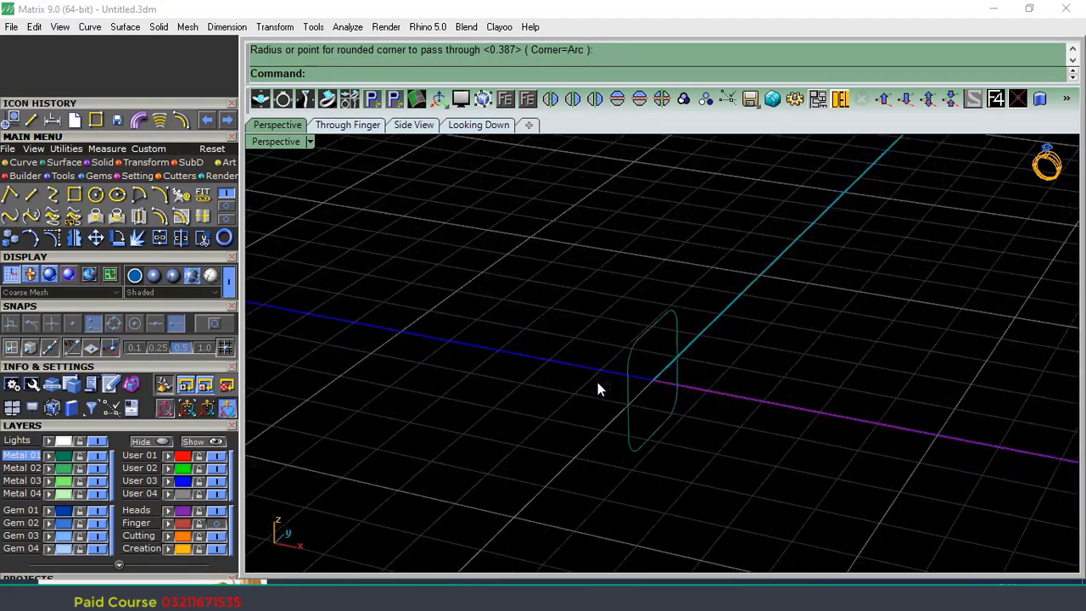
{"action": "left_click", "coordinate": [642, 339]}
{"action": "scroll", "coordinate": [642, 339], "scroll_direction": "down", "scroll_amount": 5}
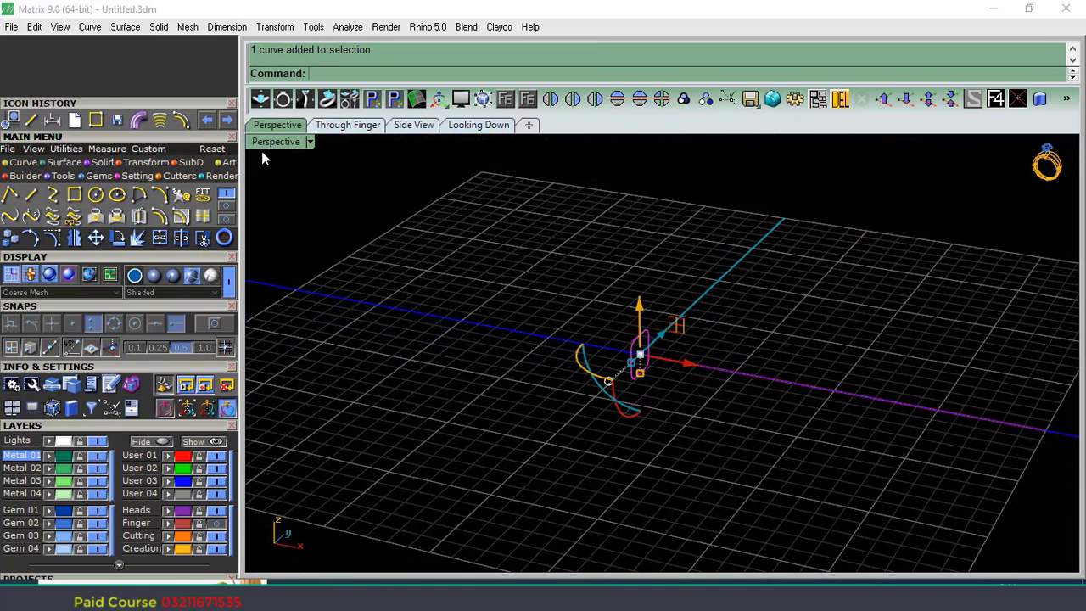
{"action": "left_click", "coordinate": [106, 162]}
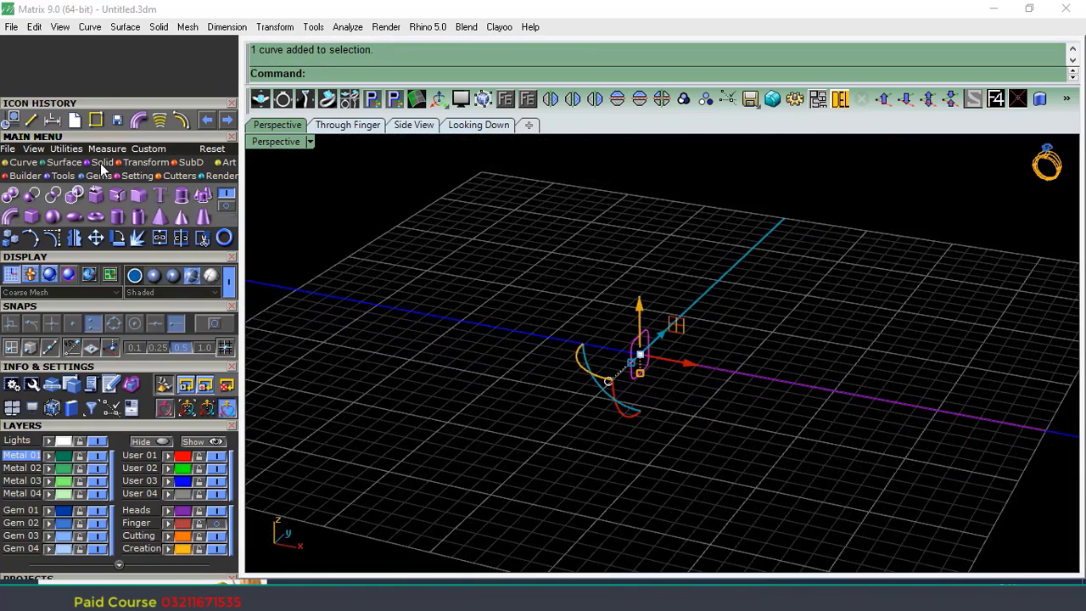
{"action": "left_click", "coordinate": [202, 195]}
{"action": "left_click", "coordinate": [433, 73]}
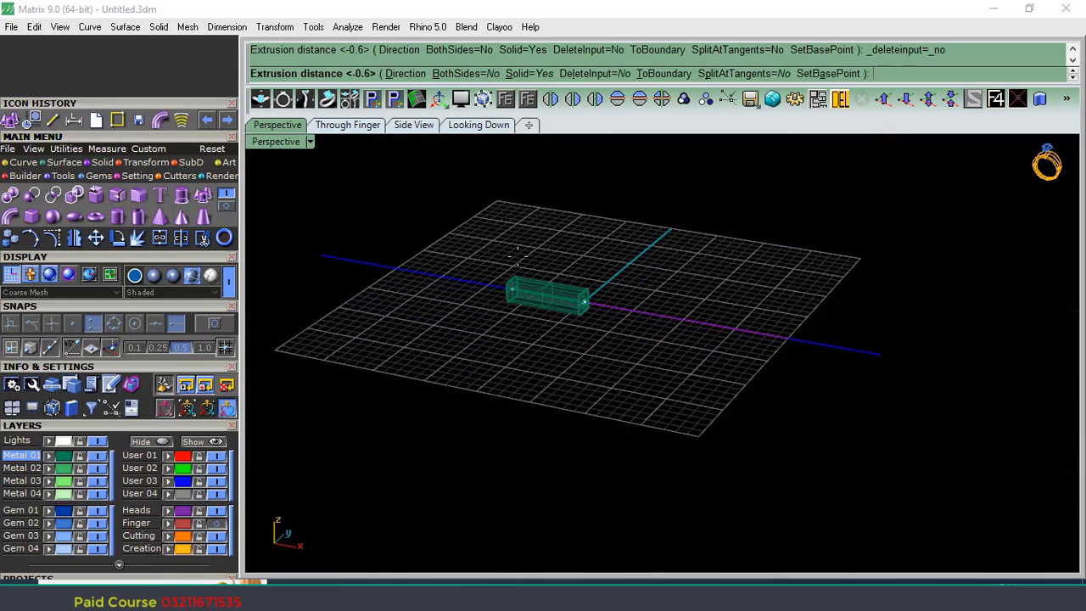
{"action": "left_click", "coordinate": [466, 73]}
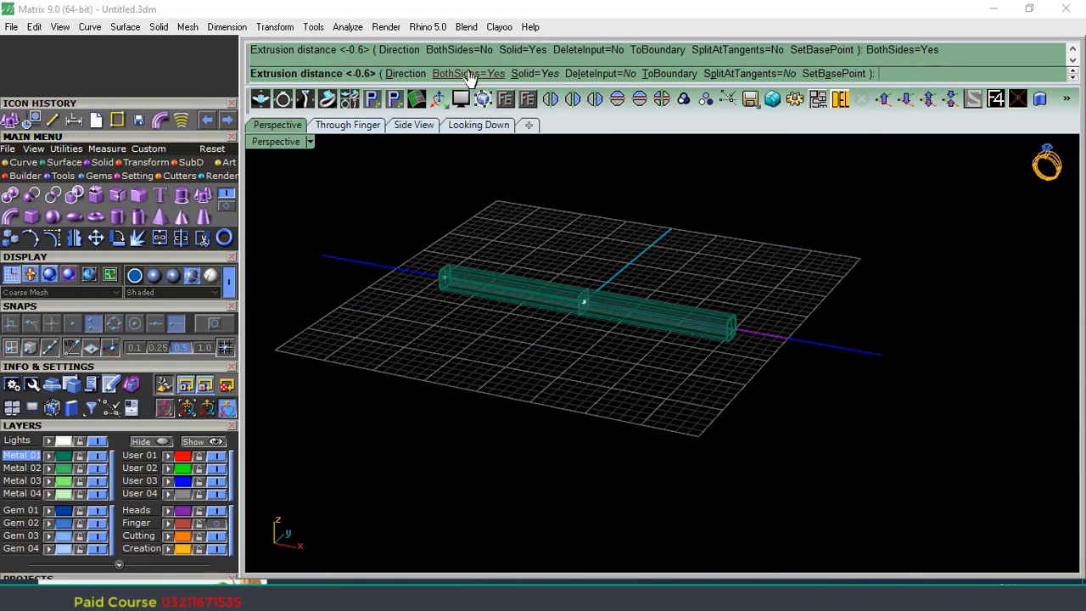
{"action": "left_click", "coordinate": [886, 355]}
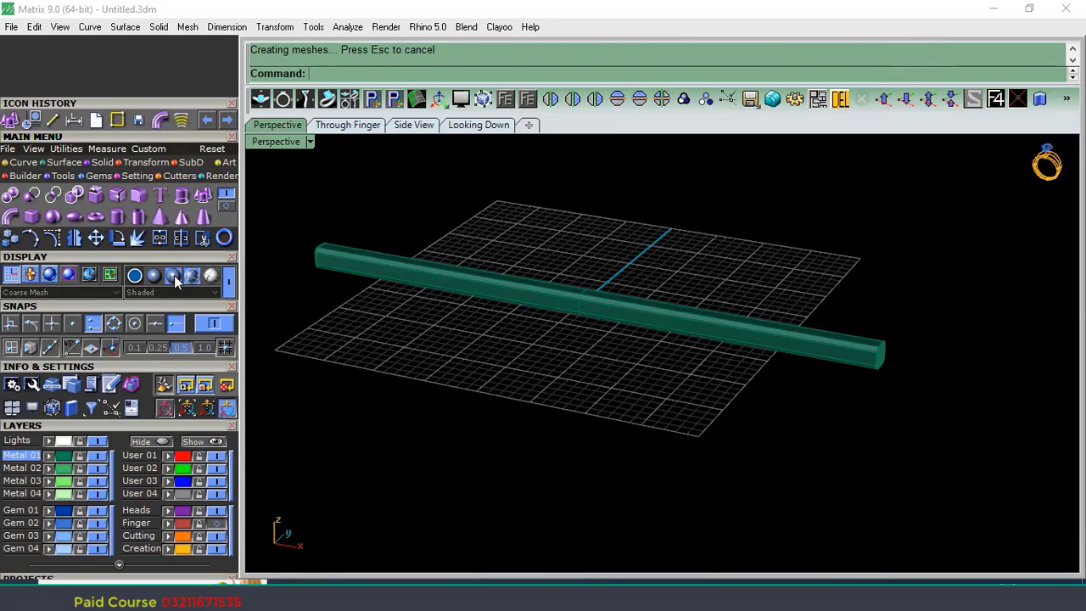
Show the model in Plastic display mode and assign the extruded bar to the grey User 04 layer.
{"action": "left_click", "coordinate": [802, 348]}
{"action": "scroll", "coordinate": [798, 345], "scroll_direction": "up", "scroll_amount": 2}
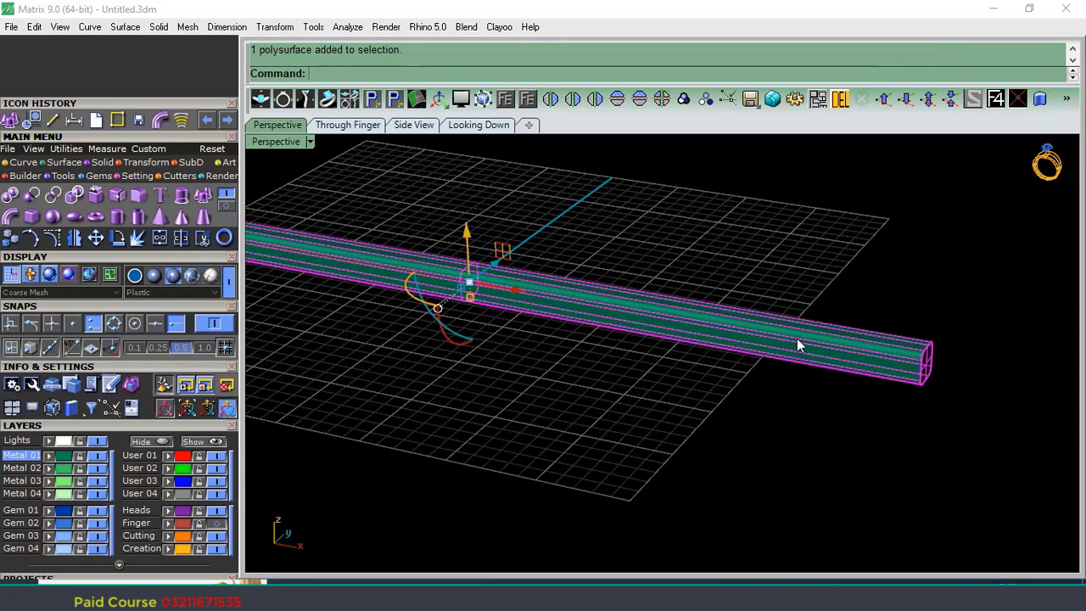
{"action": "left_click", "coordinate": [168, 494]}
{"action": "left_click", "coordinate": [548, 439]}
{"action": "right_click_drag", "start_coordinate": [704, 390], "coordinate": [719, 400]}
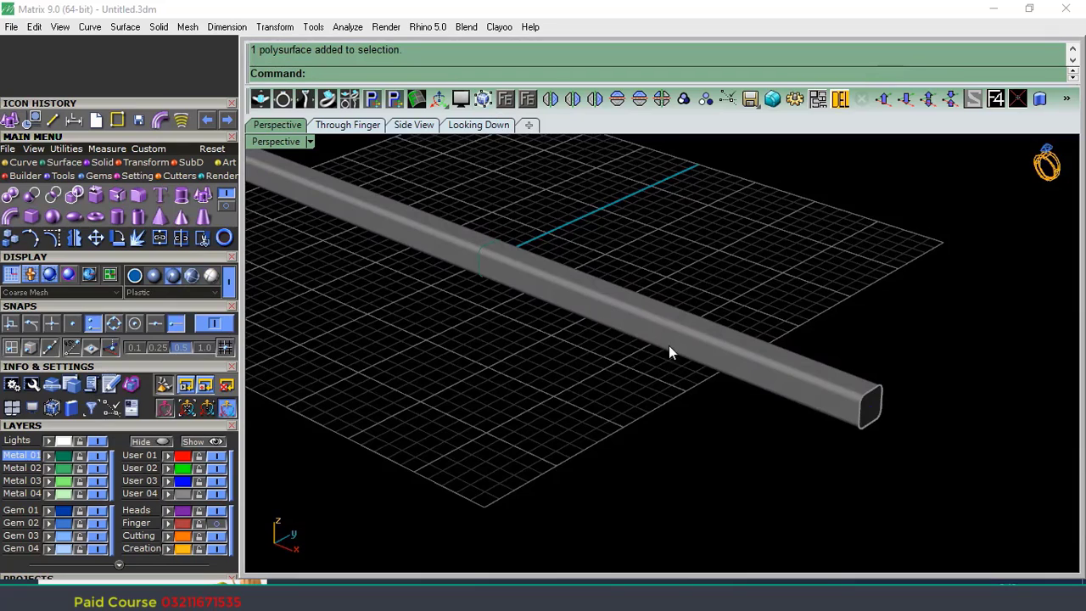
Assign the rounded rectangle profile and the straight centre line to the green User 02 layer.
{"action": "left_click", "coordinate": [480, 258]}
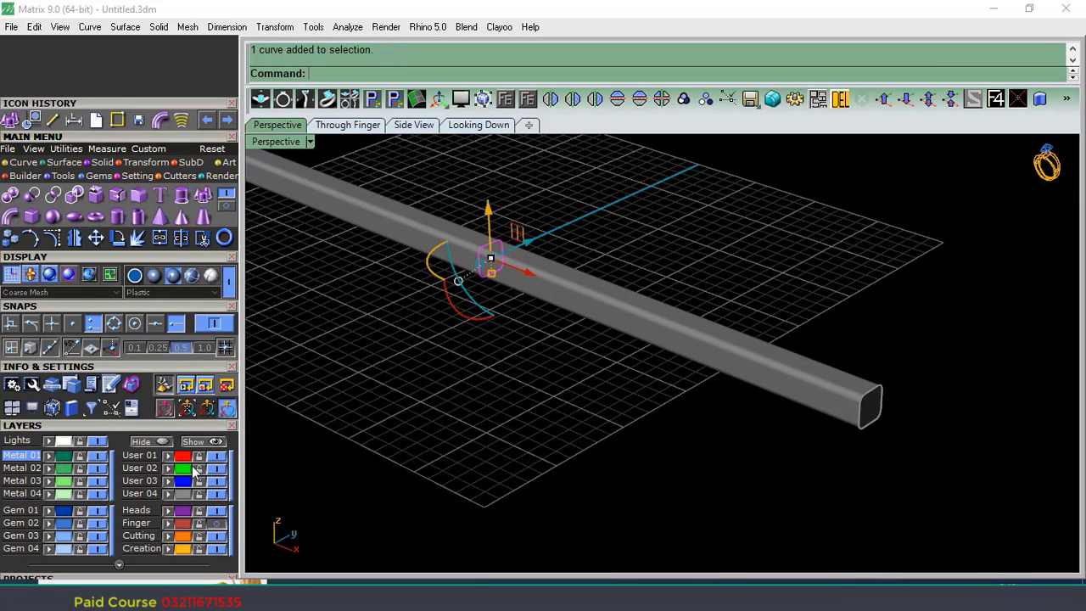
{"action": "left_click", "coordinate": [169, 467]}
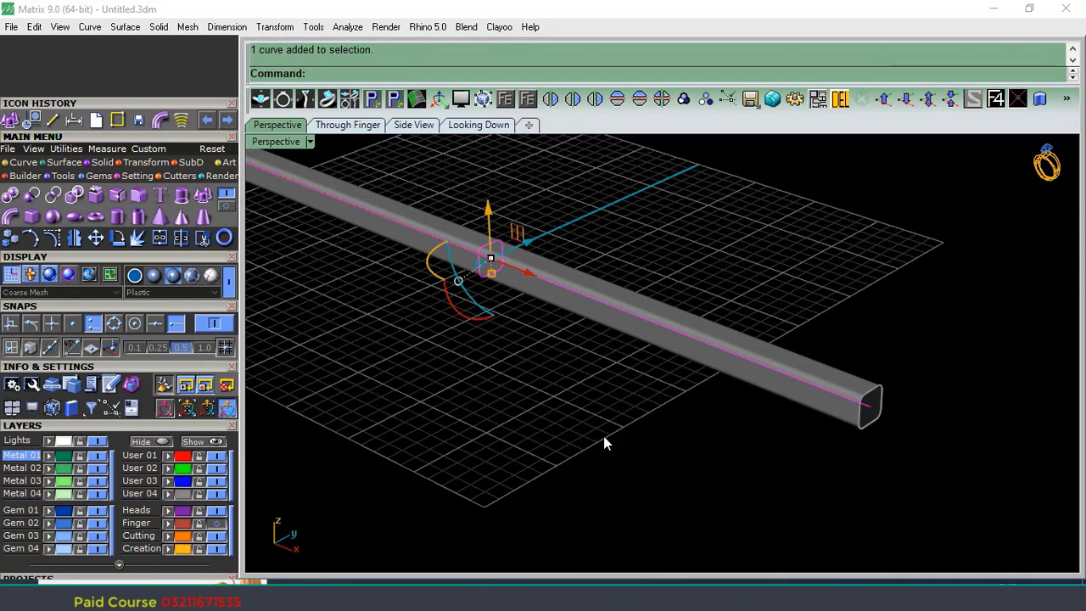
{"action": "left_click", "coordinate": [609, 439]}
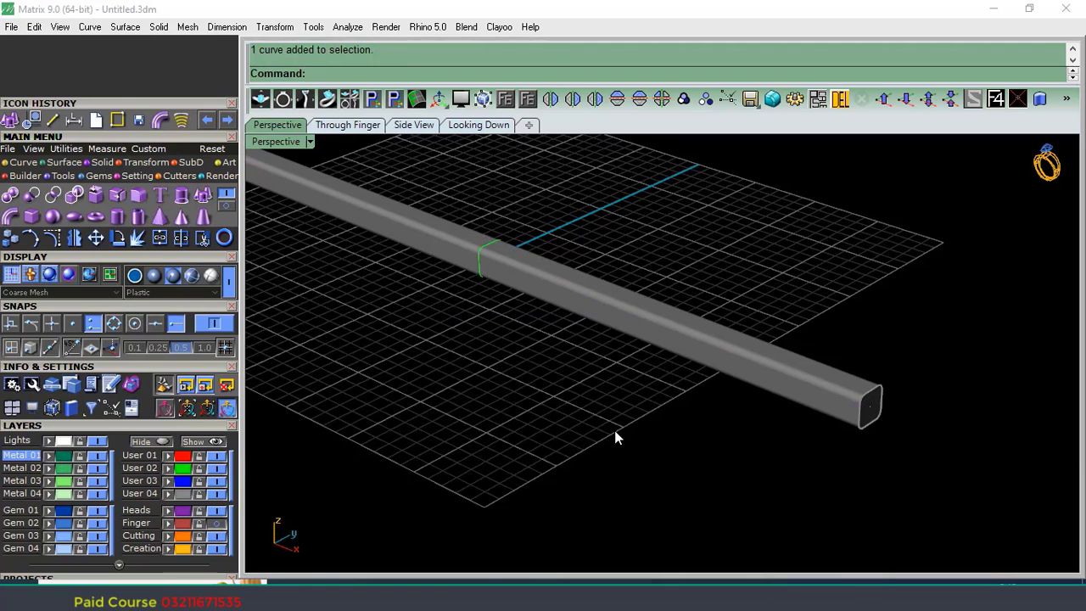
{"action": "left_click", "coordinate": [671, 330]}
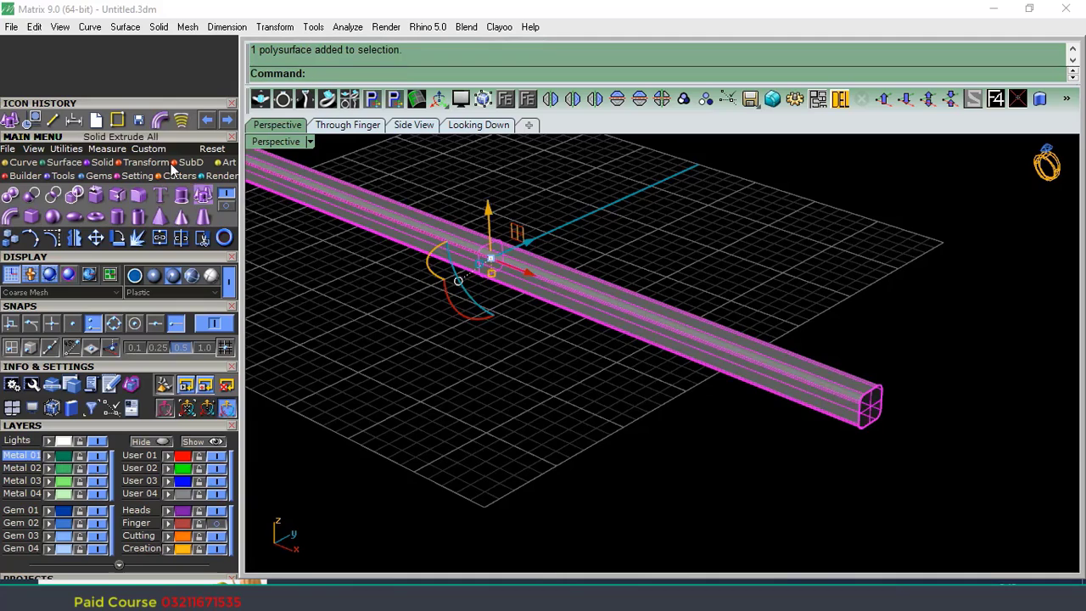
{"action": "left_click", "coordinate": [149, 164]}
{"action": "left_click", "coordinate": [228, 206]}
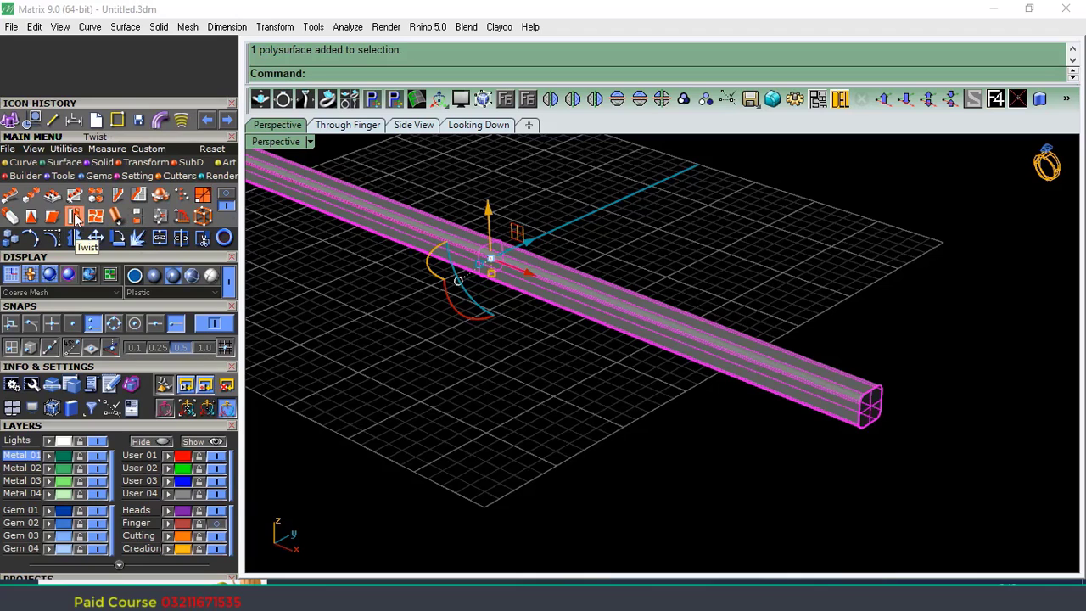
{"action": "left_click", "coordinate": [75, 217]}
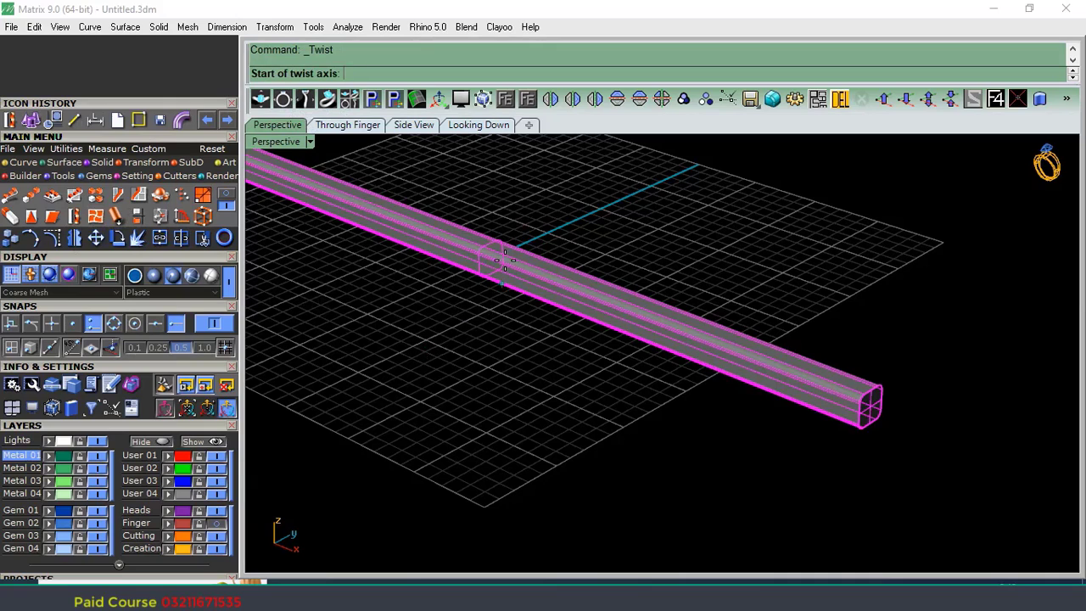
{"action": "left_click", "coordinate": [217, 495]}
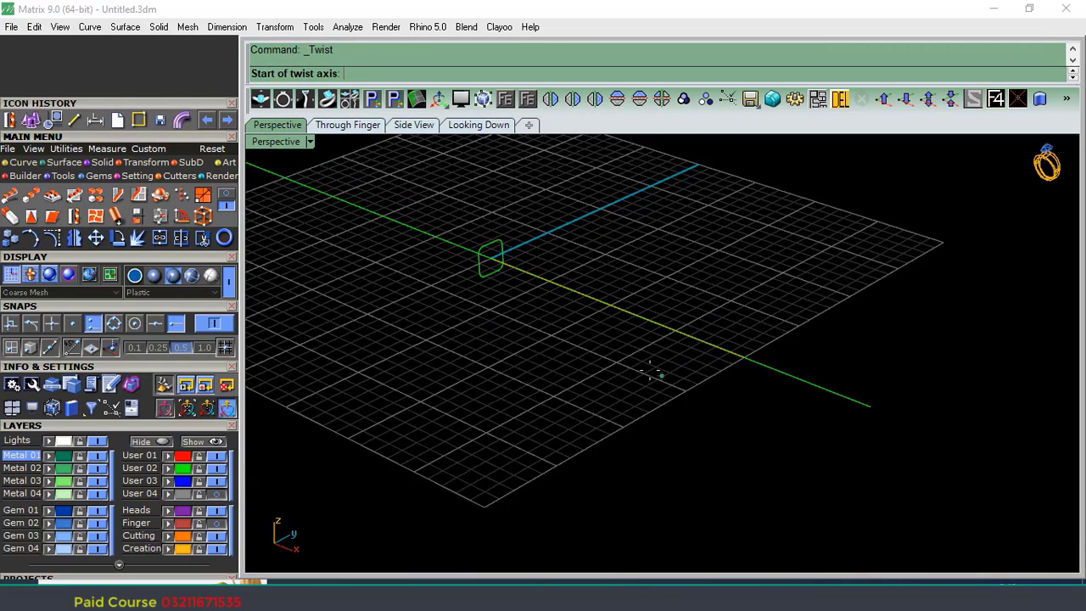
{"action": "key", "text": "Escape"}
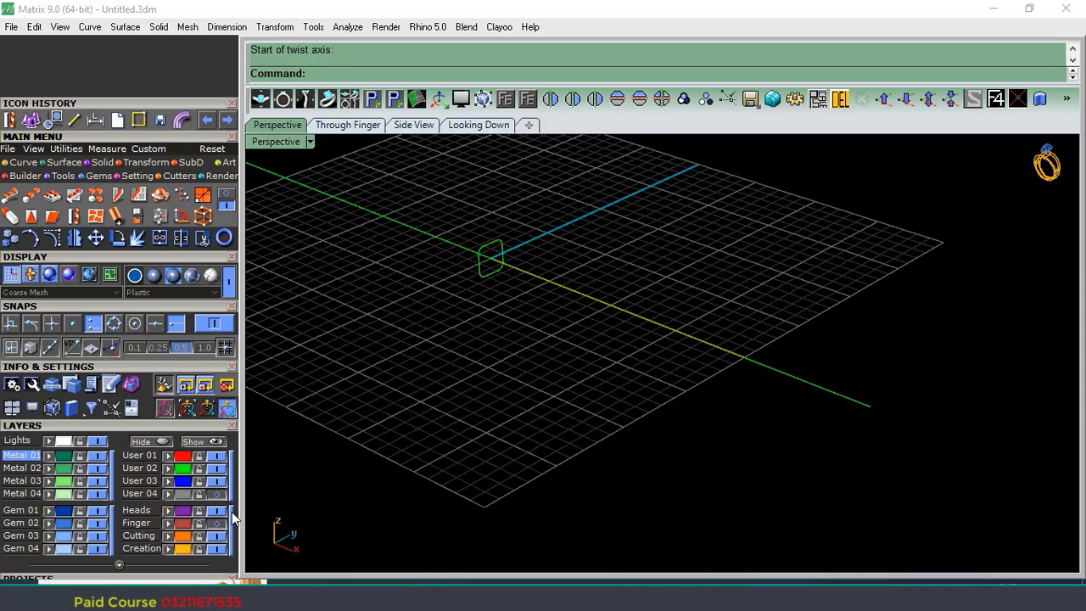
{"action": "left_click", "coordinate": [216, 494]}
Twist the bar about 180° around an axis between the centres of its two ends, picking the angle in the Side View.
{"action": "left_click", "coordinate": [534, 293]}
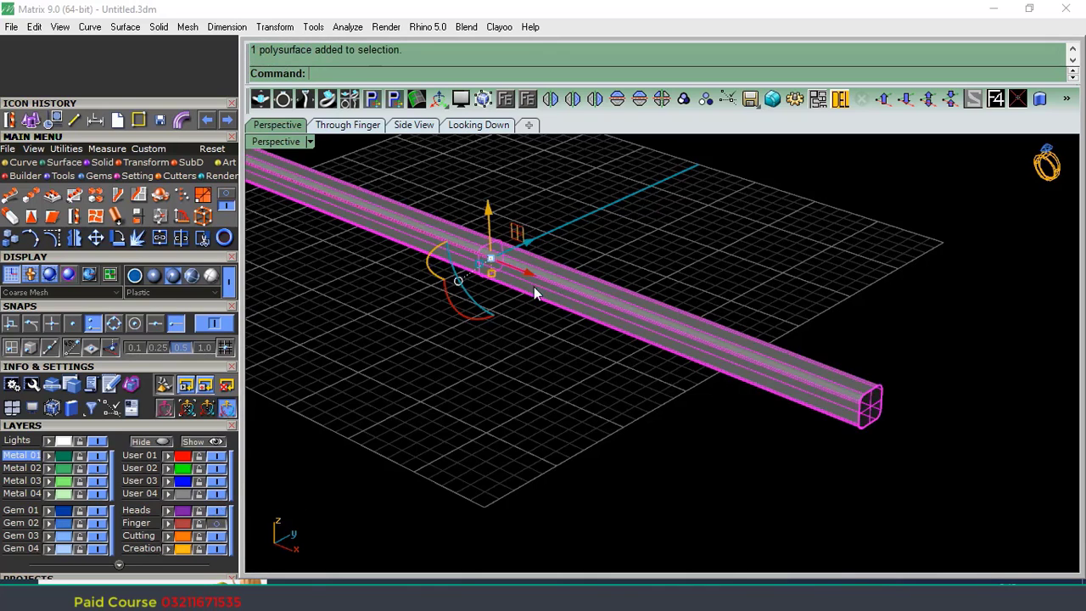
{"action": "scroll", "coordinate": [488, 268], "scroll_direction": "up", "scroll_amount": 2}
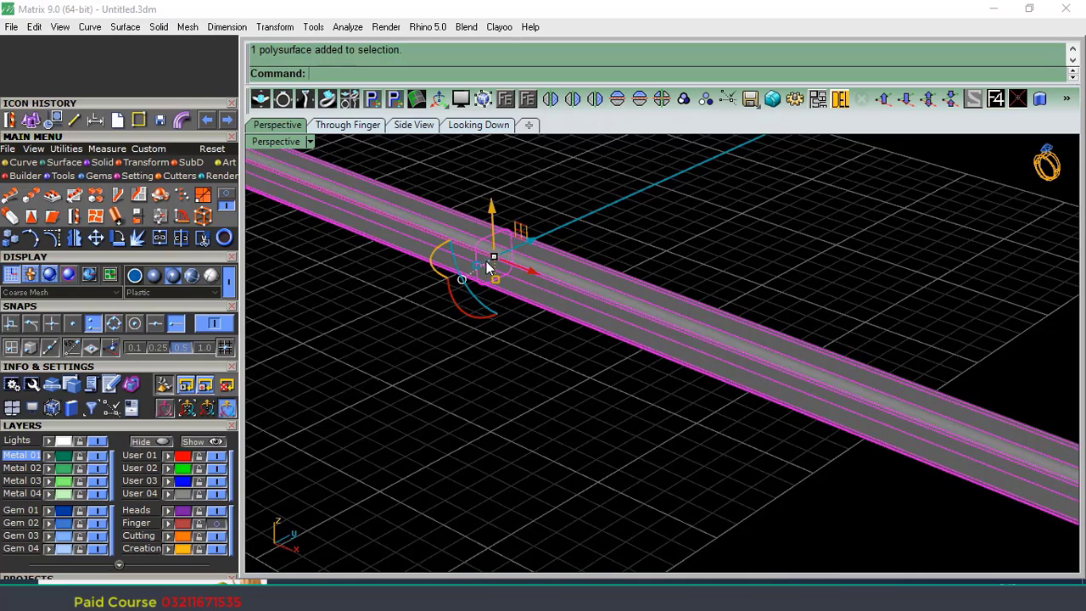
{"action": "scroll", "coordinate": [557, 266], "scroll_direction": "down", "scroll_amount": 4}
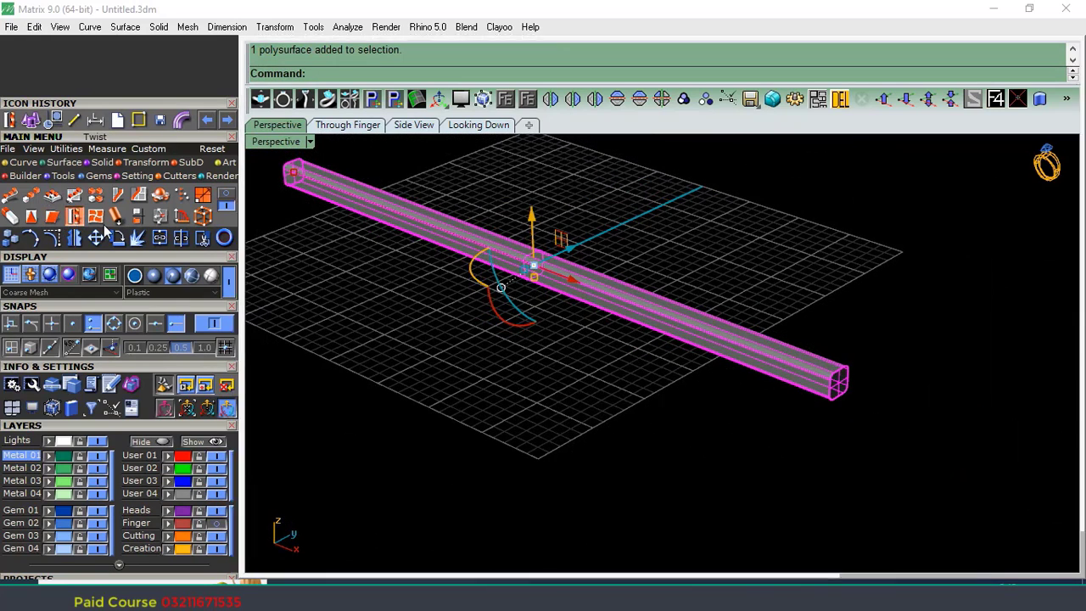
{"action": "left_click", "coordinate": [77, 217]}
{"action": "left_click", "coordinate": [295, 172]}
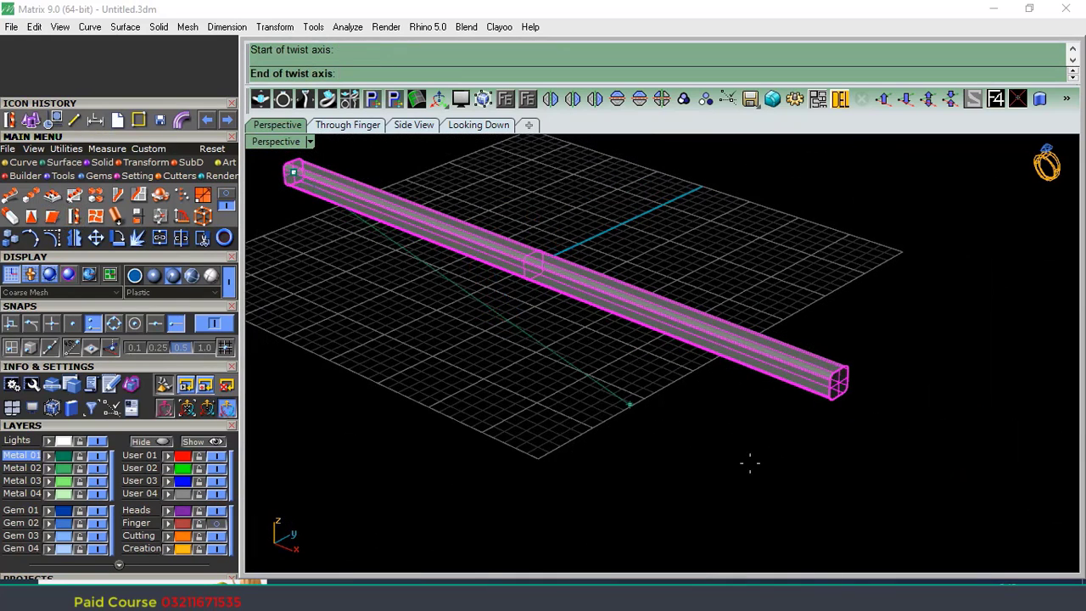
{"action": "left_click", "coordinate": [841, 381]}
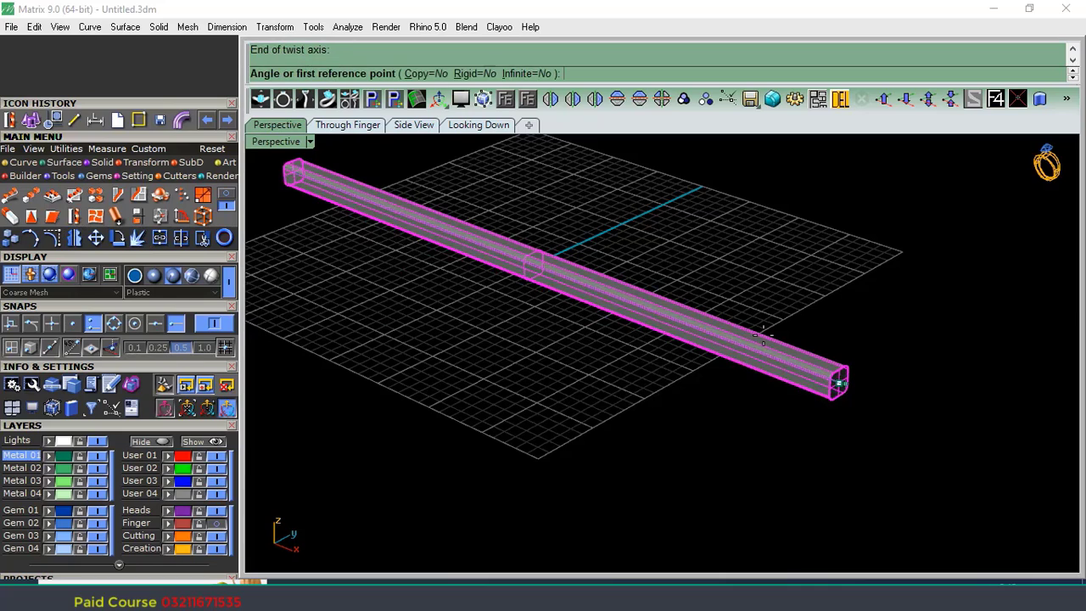
{"action": "left_click", "coordinate": [408, 126]}
{"action": "scroll", "coordinate": [733, 379], "scroll_direction": "down", "scroll_amount": 3}
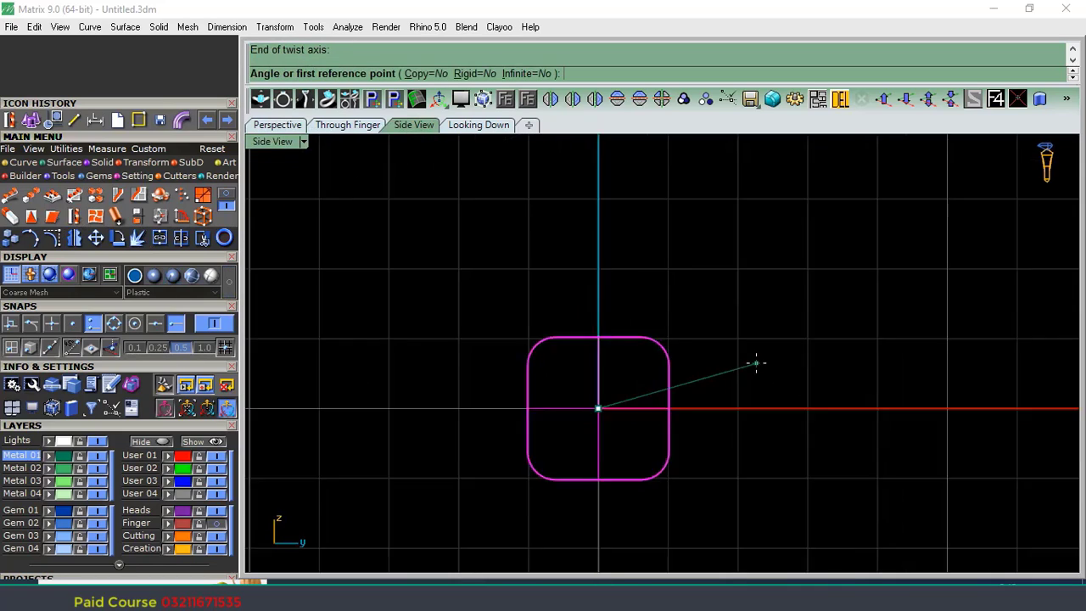
{"action": "left_click", "coordinate": [772, 393]}
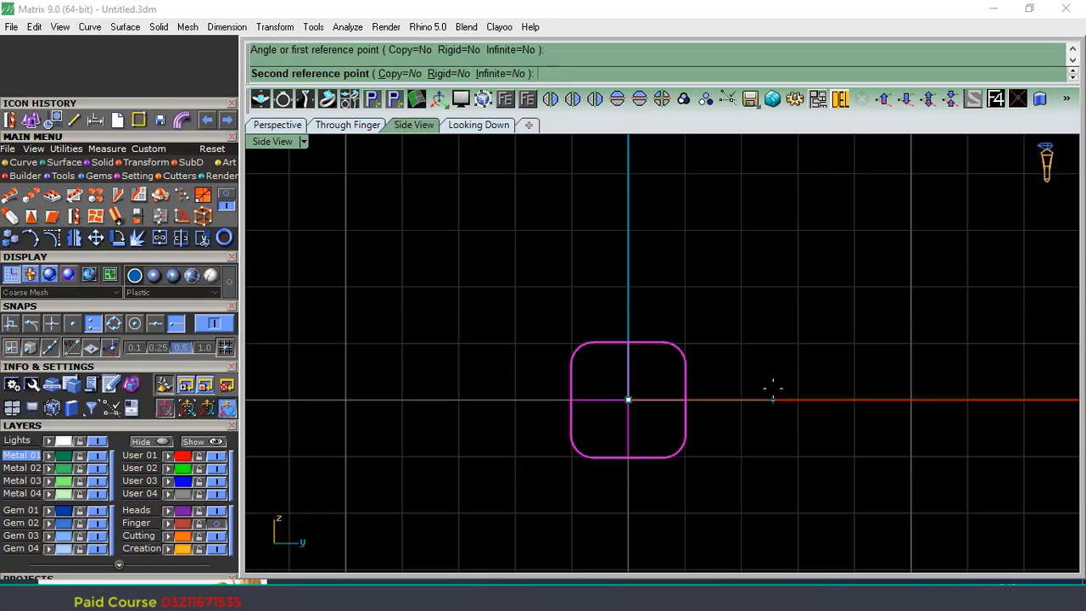
{"action": "left_click", "coordinate": [486, 397]}
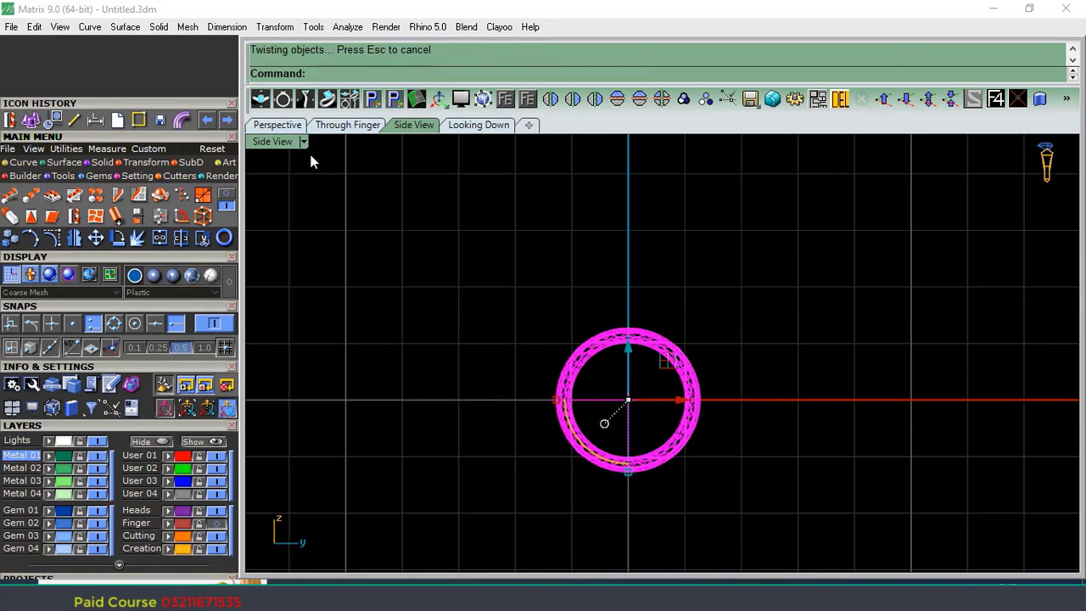
{"action": "left_click", "coordinate": [274, 125]}
{"action": "left_click", "coordinate": [535, 389]}
{"action": "mouse_move", "coordinate": [534, 390]}
{"action": "right_mouse_down"}
{"action": "mouse_move", "coordinate": [599, 439]}
{"action": "mouse_move", "coordinate": [599, 458]}
{"action": "right_mouse_up"}
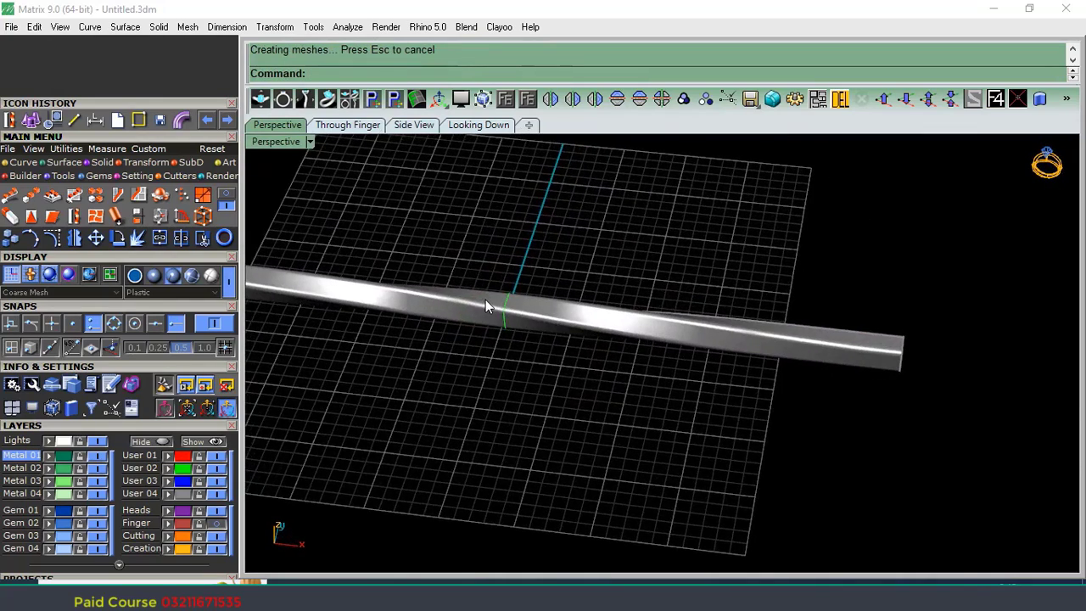
Undo the 180° twist of the bar.
{"action": "scroll", "coordinate": [487, 300], "scroll_direction": "up", "scroll_amount": 7}
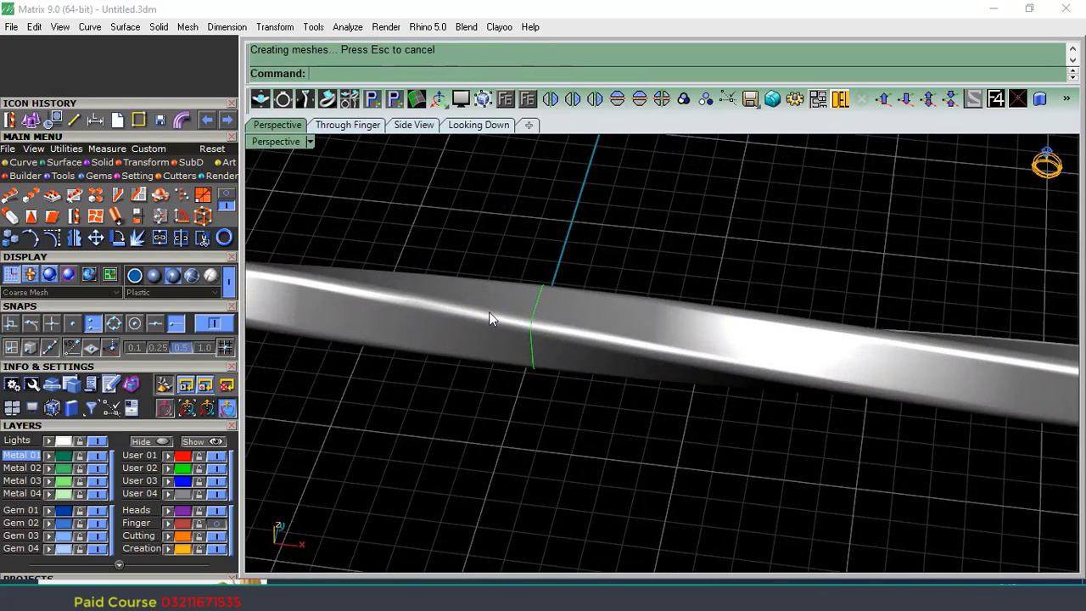
{"action": "key", "text": "ctrl+z"}
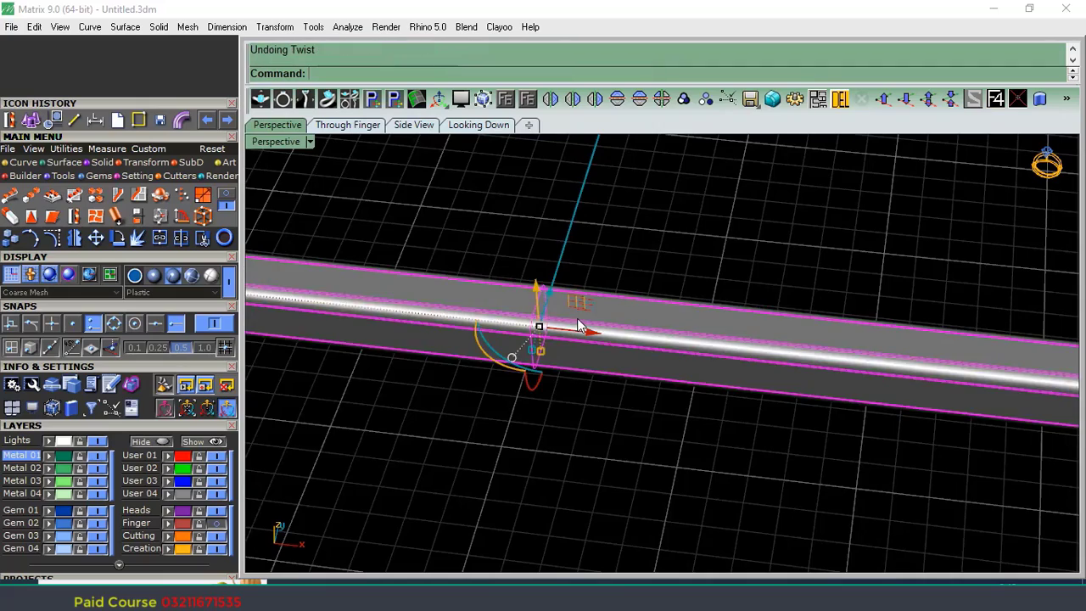
{"action": "left_click", "coordinate": [693, 247]}
Twist the bar about one and a half turns around the axis between its end centres, picking the angle in the Side View.
{"action": "left_click", "coordinate": [668, 339]}
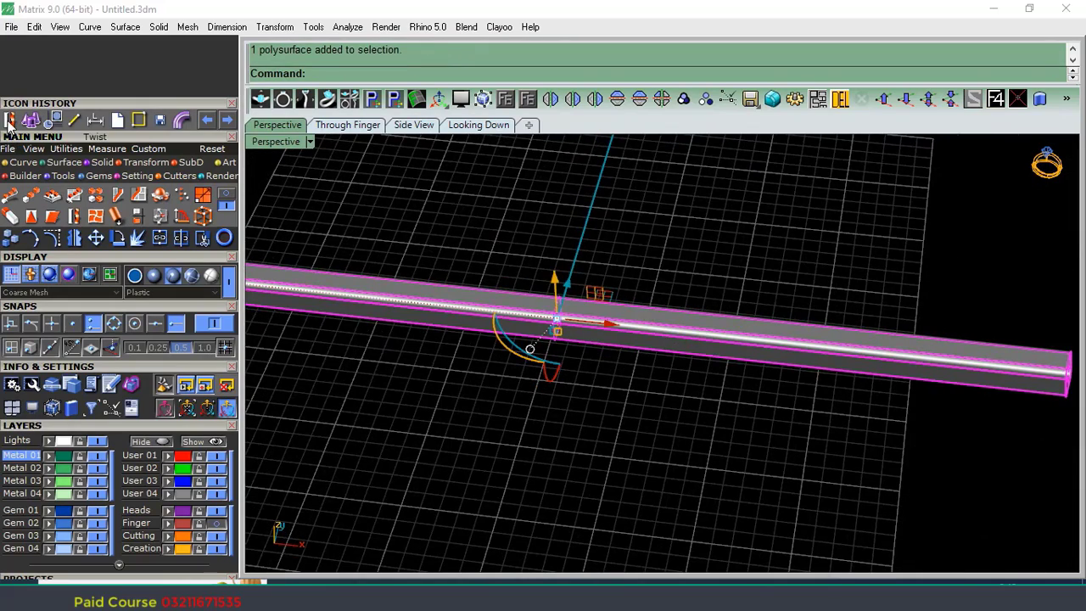
{"action": "left_click", "coordinate": [9, 120]}
{"action": "scroll", "coordinate": [790, 237], "scroll_direction": "up", "scroll_amount": 5}
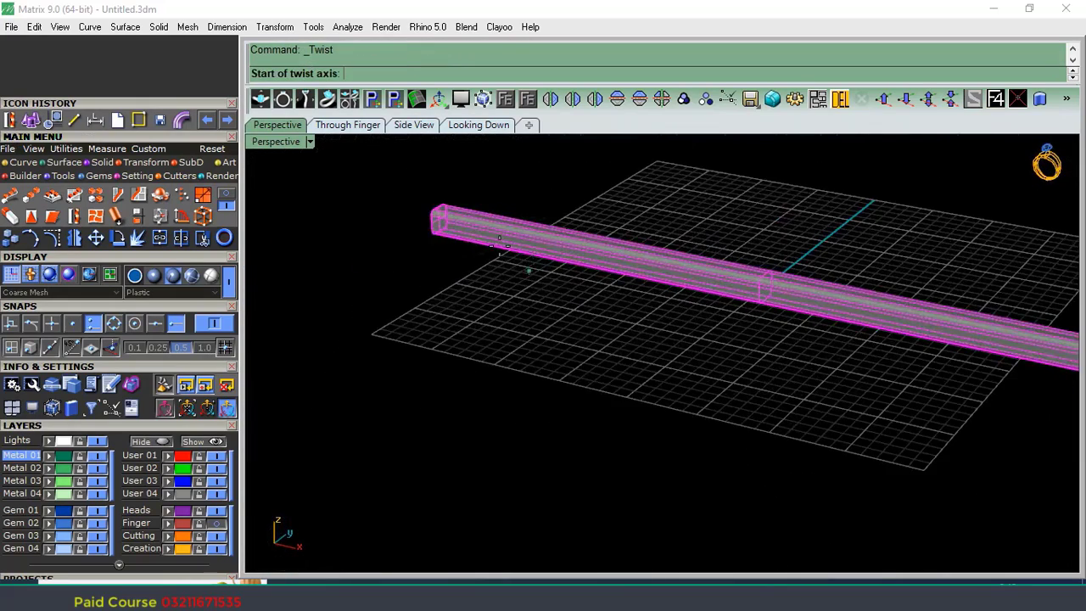
{"action": "left_click", "coordinate": [439, 219]}
{"action": "scroll", "coordinate": [718, 376], "scroll_direction": "down", "scroll_amount": 3}
{"action": "scroll", "coordinate": [746, 356], "scroll_direction": "up", "scroll_amount": 6}
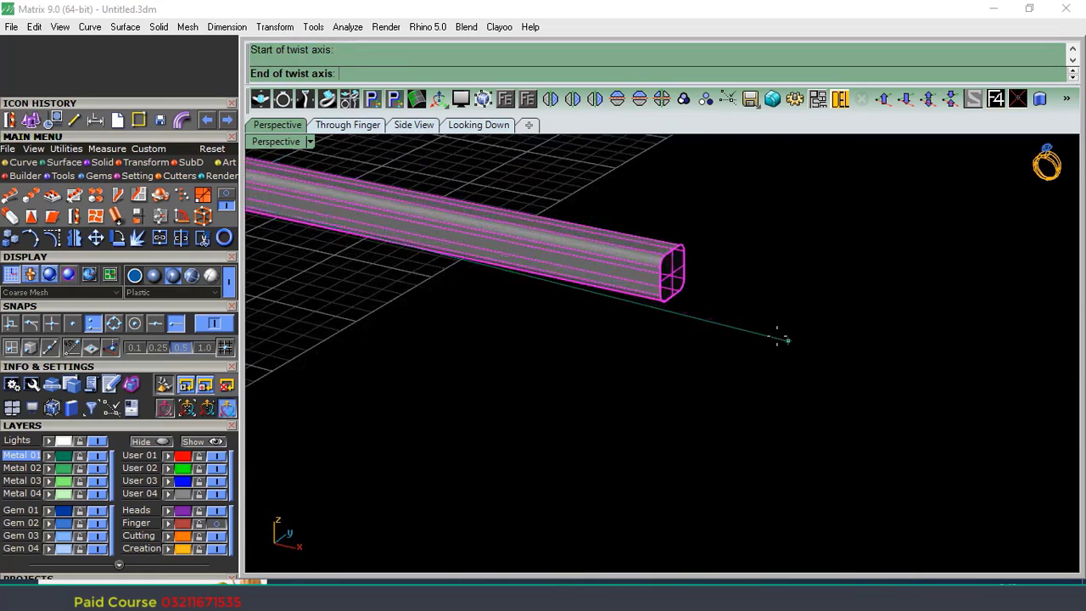
{"action": "left_click", "coordinate": [678, 277]}
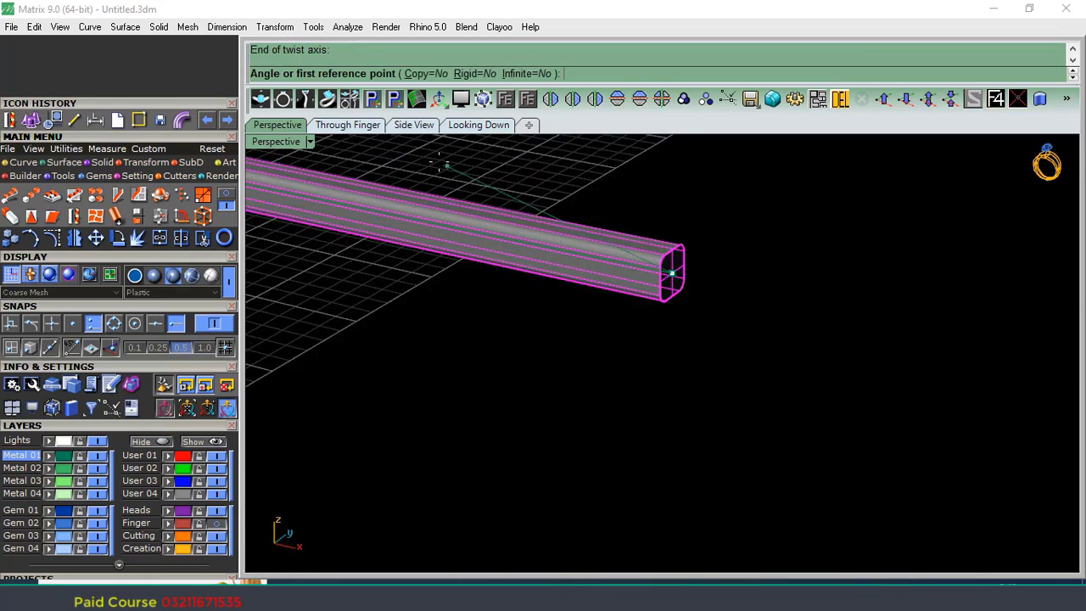
{"action": "left_click", "coordinate": [411, 126]}
{"action": "left_click", "coordinate": [805, 399]}
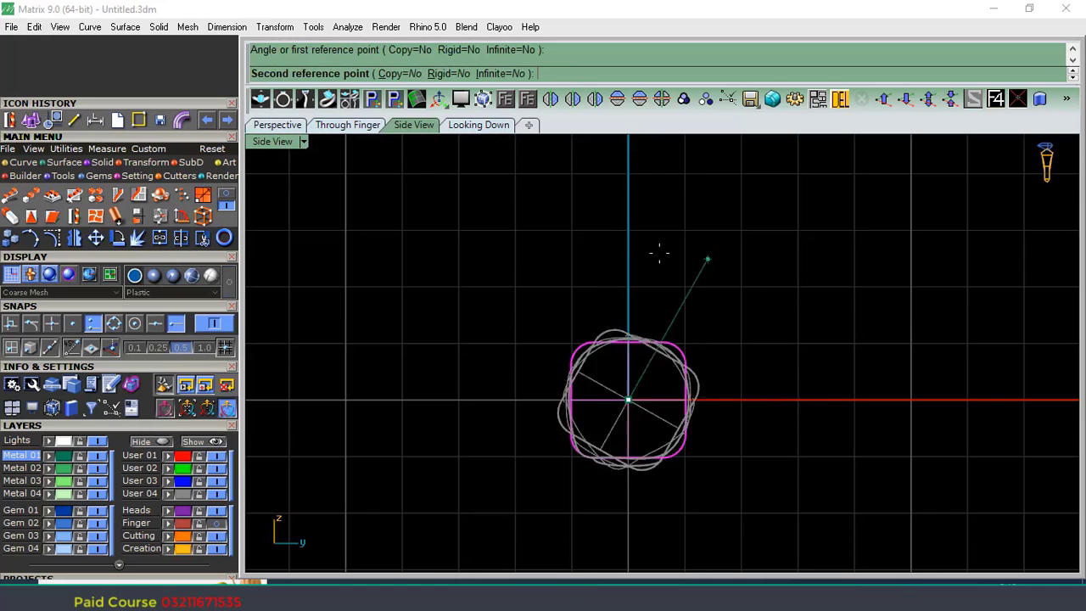
{"action": "left_click", "coordinate": [500, 399]}
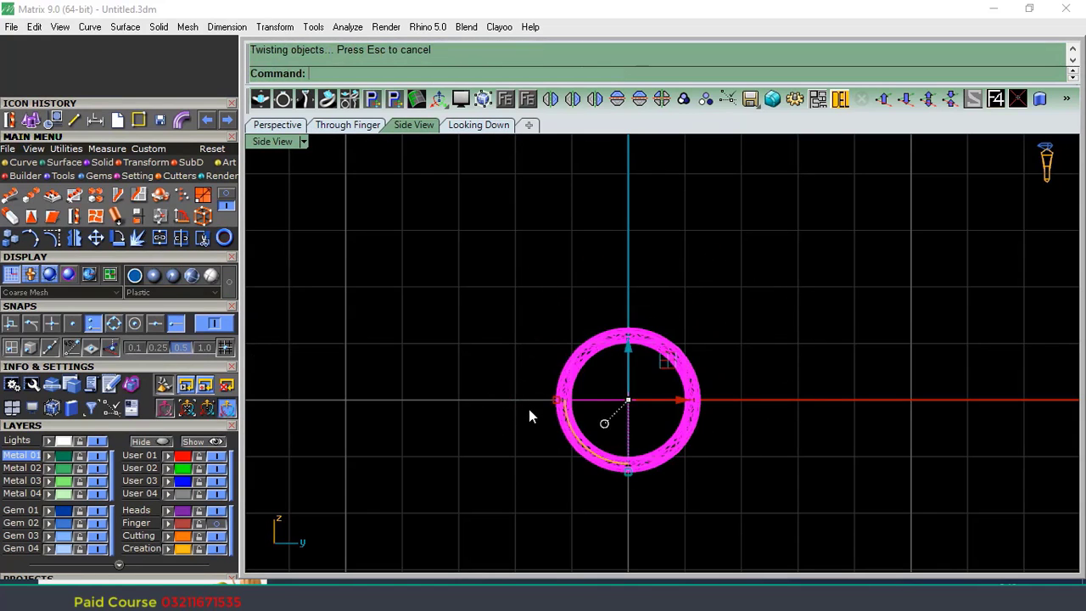
{"action": "left_click", "coordinate": [172, 274]}
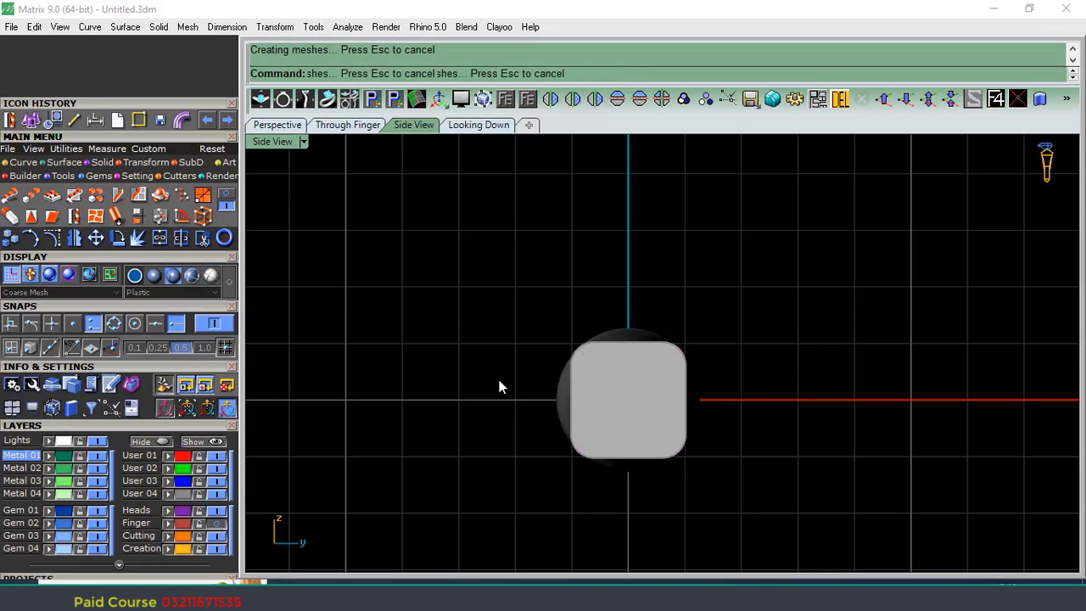
{"action": "left_click", "coordinate": [278, 127]}
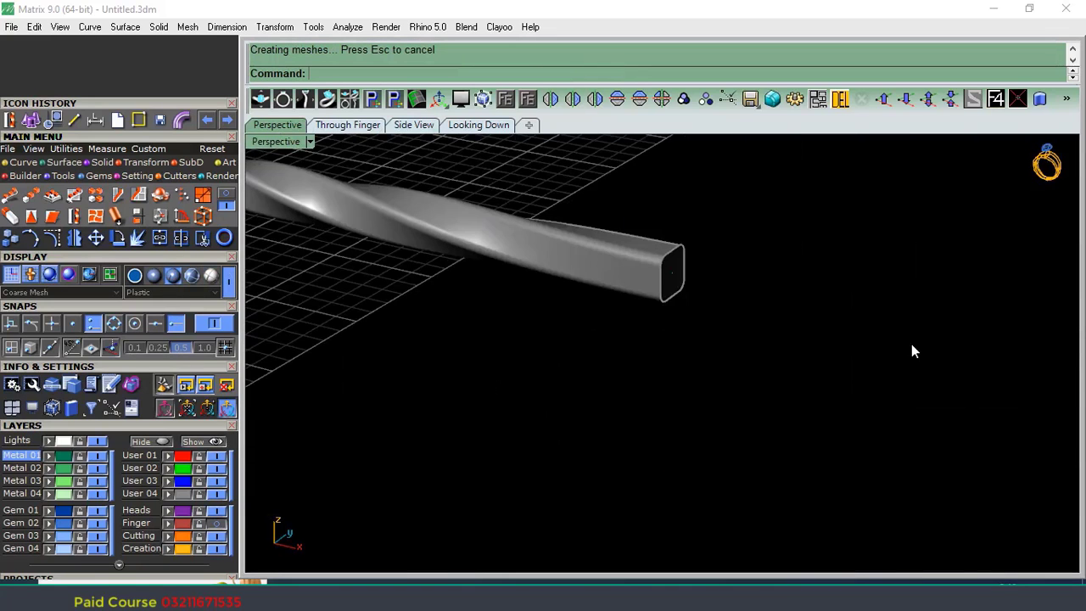
Hide the green User 02 layer so that only the twisted bar is shown.
{"action": "scroll", "coordinate": [912, 343], "scroll_direction": "down", "scroll_amount": 6}
{"action": "right_click_drag", "start_coordinate": [649, 316], "coordinate": [676, 337]}
{"action": "scroll", "coordinate": [676, 336], "scroll_direction": "down", "scroll_amount": 3}
{"action": "scroll", "coordinate": [549, 311], "scroll_direction": "up", "scroll_amount": 7}
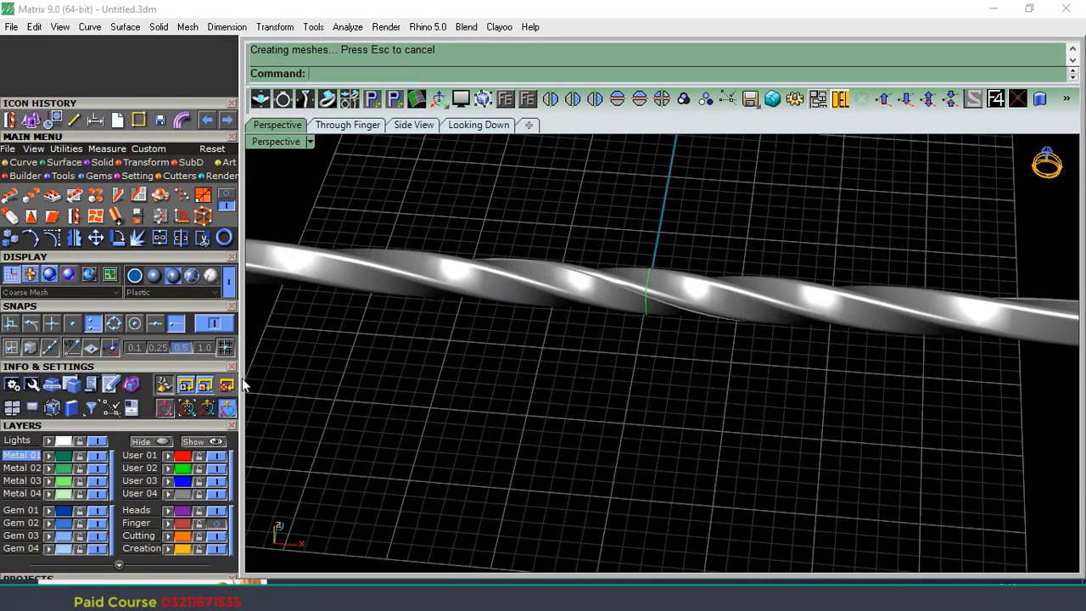
{"action": "left_click", "coordinate": [216, 468]}
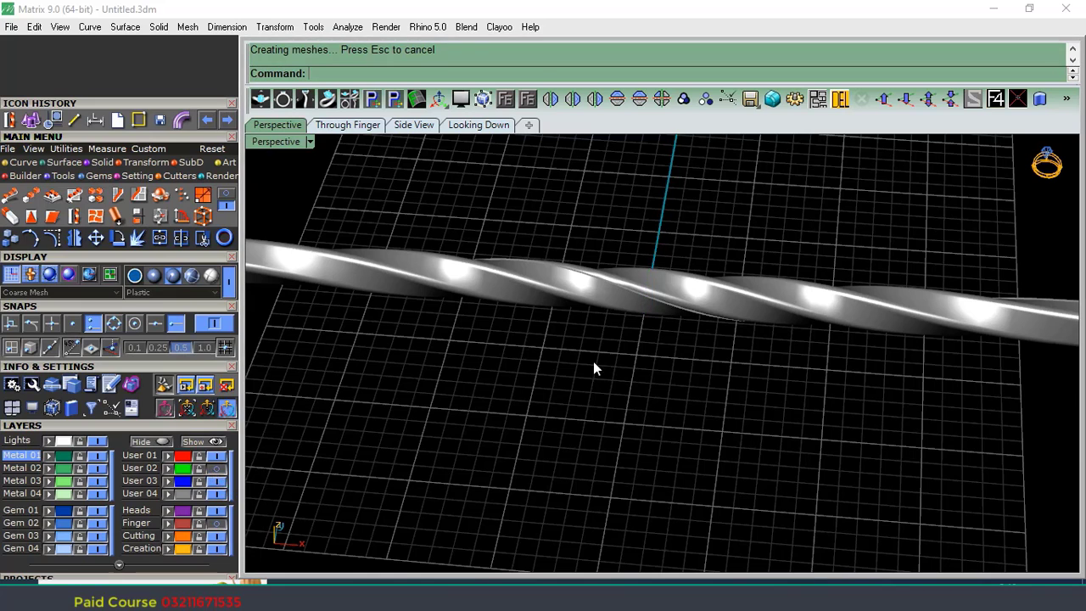
Start a cage edit on the twisted bar, using its bounding box in the CPlane coordinate system.
{"action": "left_click", "coordinate": [721, 300]}
{"action": "scroll", "coordinate": [666, 310], "scroll_direction": "down", "scroll_amount": 4}
{"action": "right_click_drag", "start_coordinate": [652, 324], "coordinate": [691, 346]}
{"action": "left_click", "coordinate": [699, 354]}
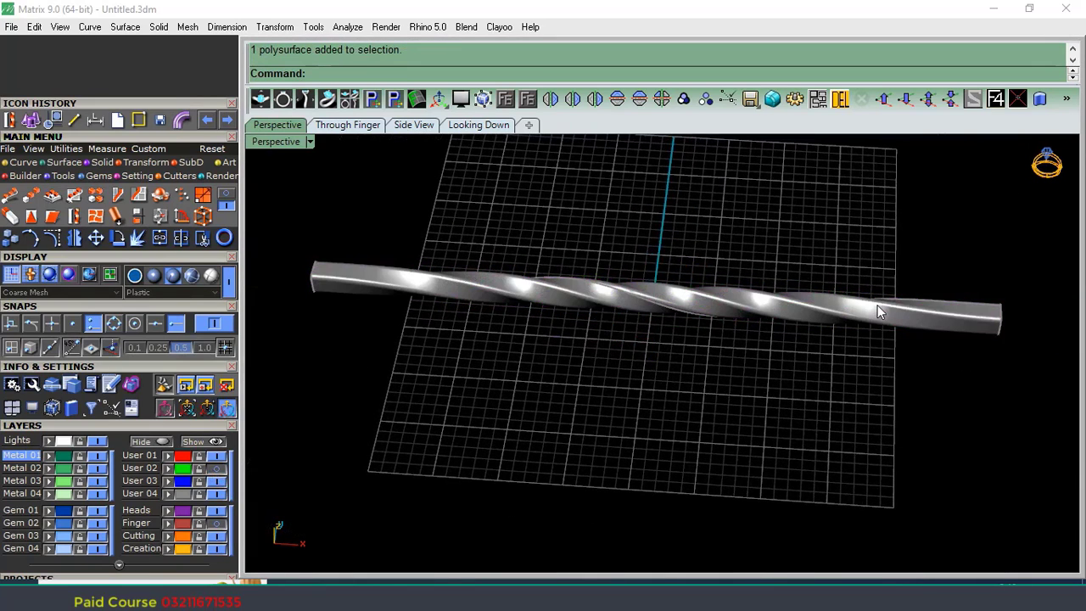
{"action": "left_click", "coordinate": [559, 315]}
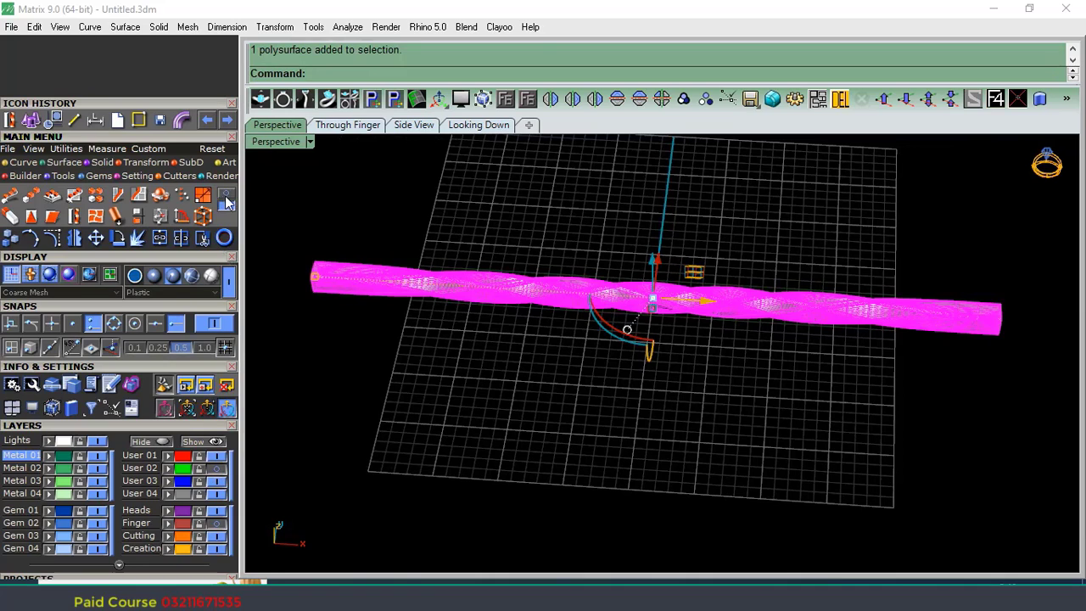
{"action": "left_click", "coordinate": [204, 219]}
{"action": "left_click", "coordinate": [395, 74]}
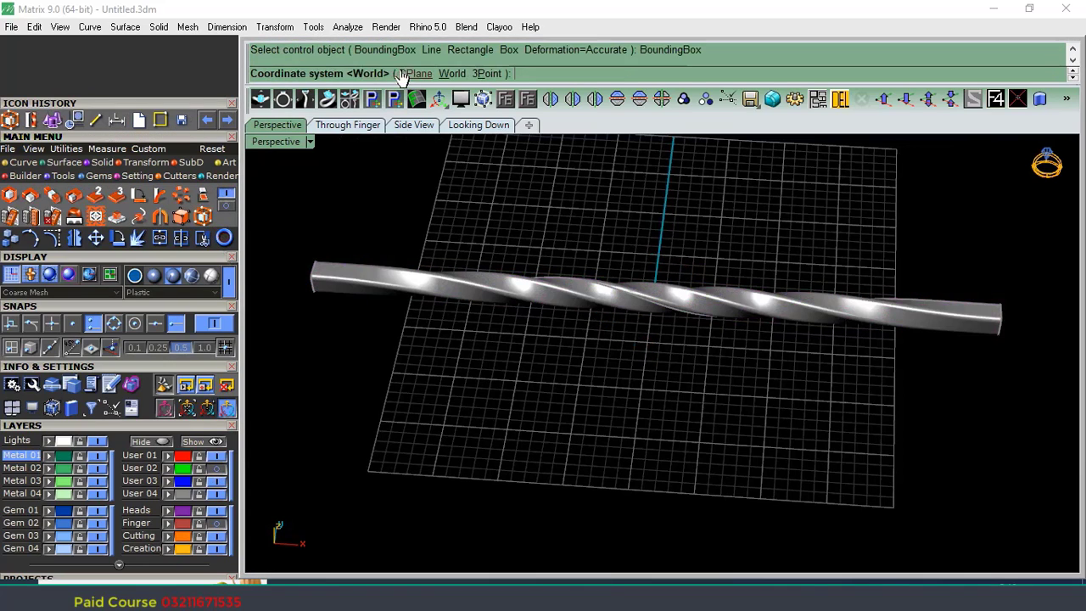
{"action": "left_click", "coordinate": [406, 74]}
Set the cage's X, Y and Z point counts to 5 each and complete the cage around the bar.
{"action": "left_click", "coordinate": [375, 75]}
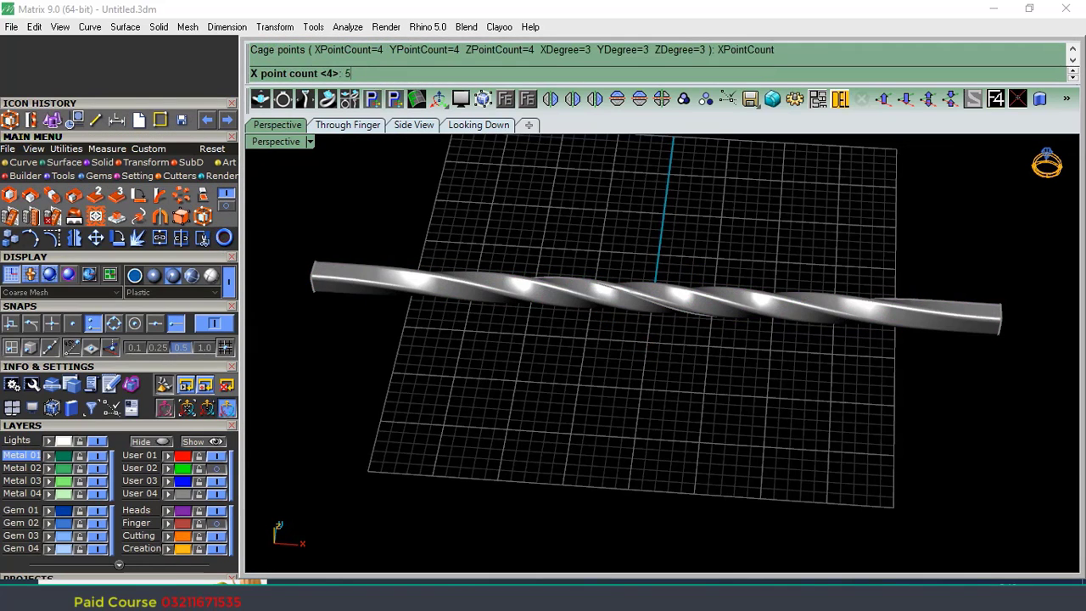
{"action": "type", "text": "5"}
{"action": "key", "text": "Return"}
{"action": "left_click", "coordinate": [429, 74]}
{"action": "type", "text": "5"}
{"action": "key", "text": "Return"}
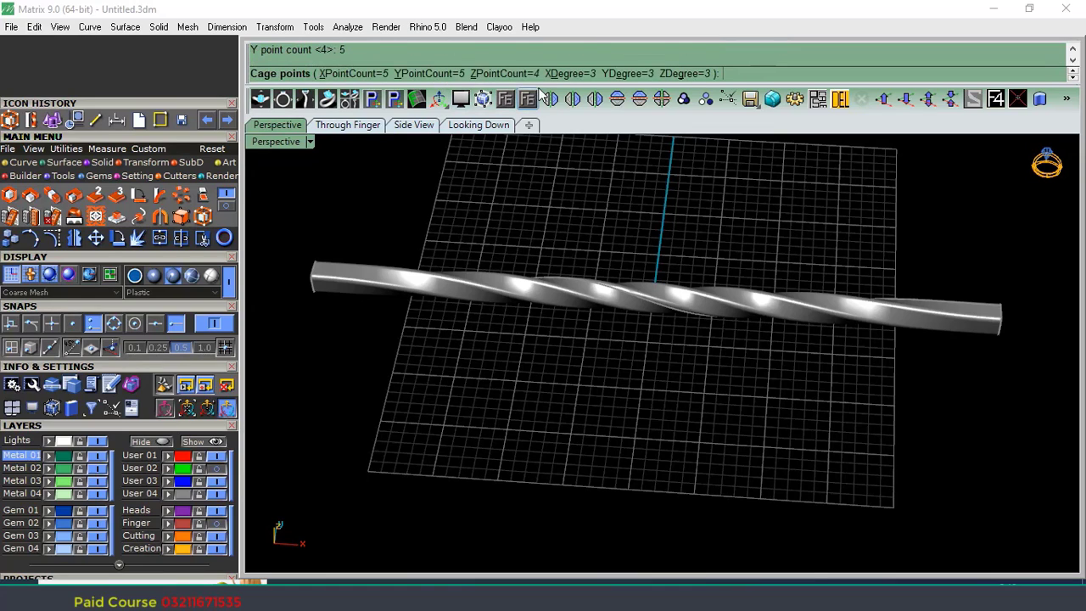
{"action": "left_click", "coordinate": [504, 74]}
{"action": "type", "text": "5"}
{"action": "key", "text": "Return"}
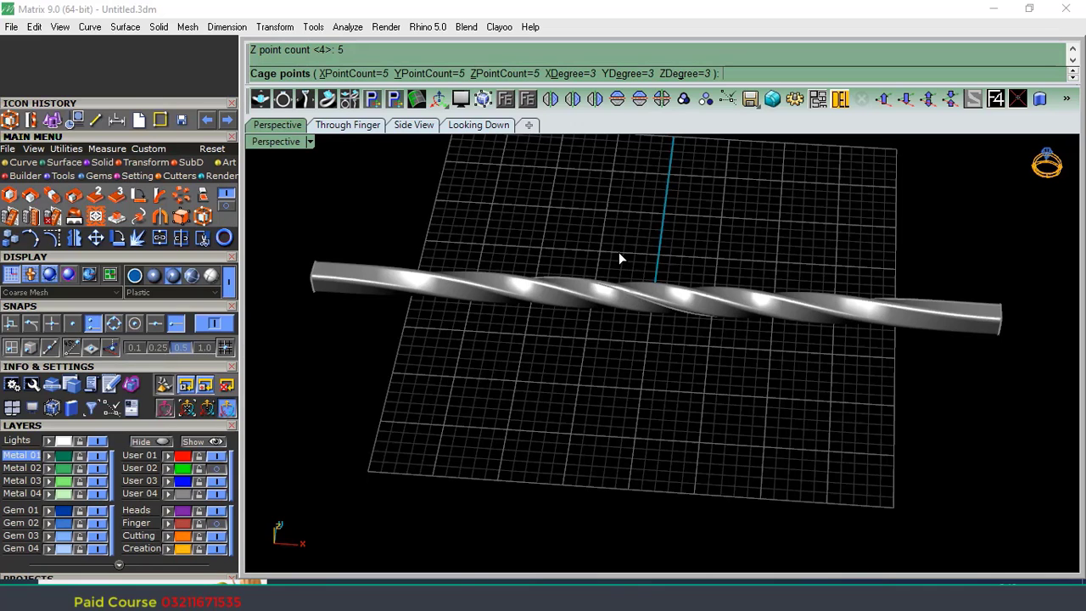
{"action": "right_click", "coordinate": [651, 317]}
{"action": "right_click", "coordinate": [650, 318]}
Scale the two cage point rows between the middle and the ends inward along the bar, tightening the twist around the centre.
{"action": "right_click_drag", "start_coordinate": [657, 337], "coordinate": [672, 286]}
{"action": "left_click_drag", "start_coordinate": [894, 316], "coordinate": [838, 371]}
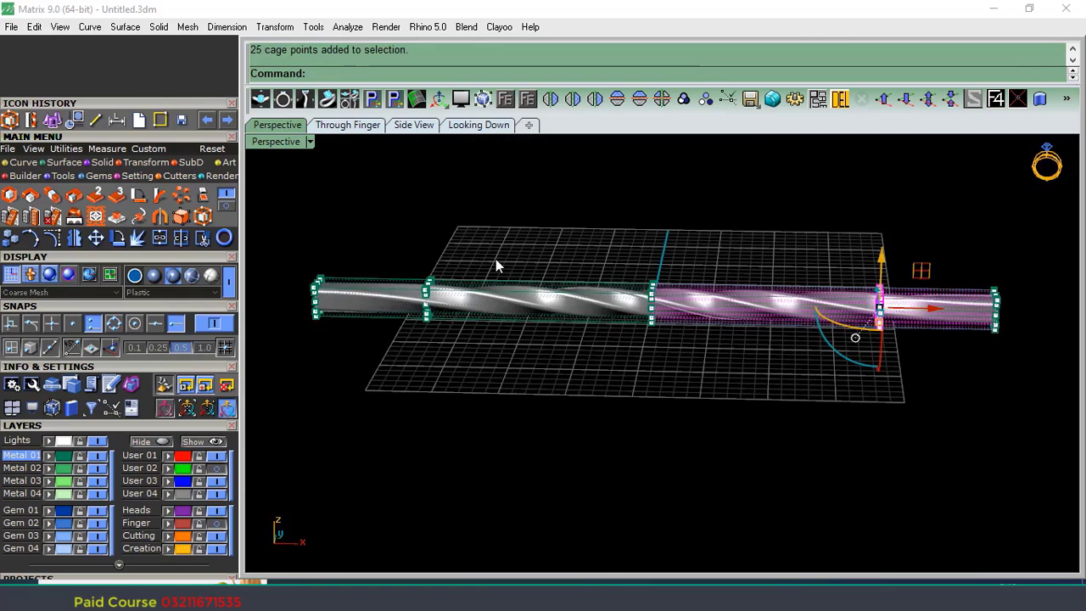
{"action": "left_click_drag", "start_coordinate": [358, 410], "coordinate": [358, 410], "text": "shift"}
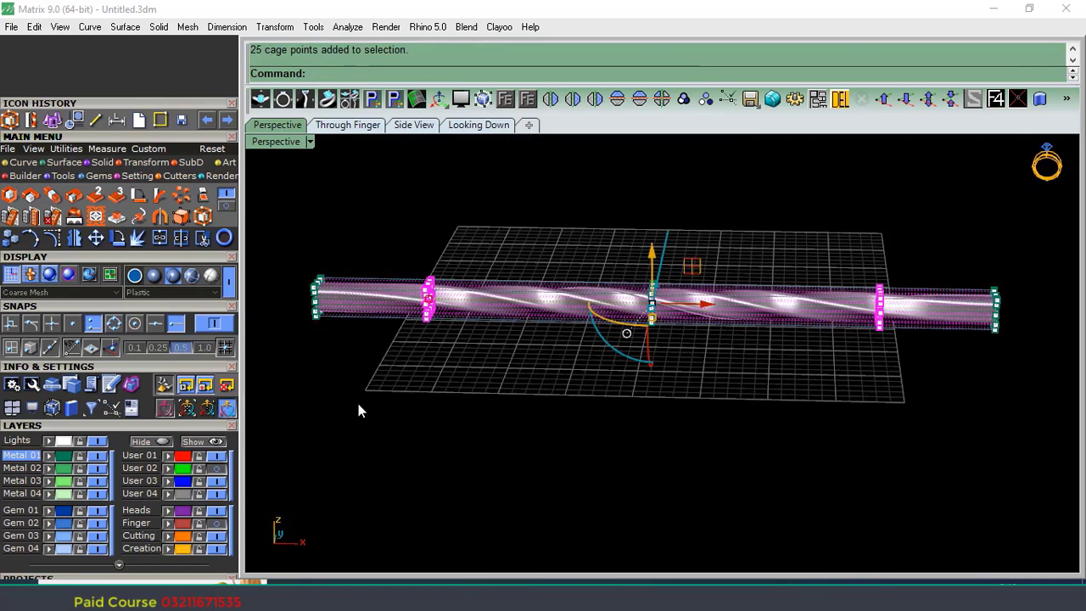
{"action": "right_click_drag", "start_coordinate": [404, 395], "coordinate": [694, 232]}
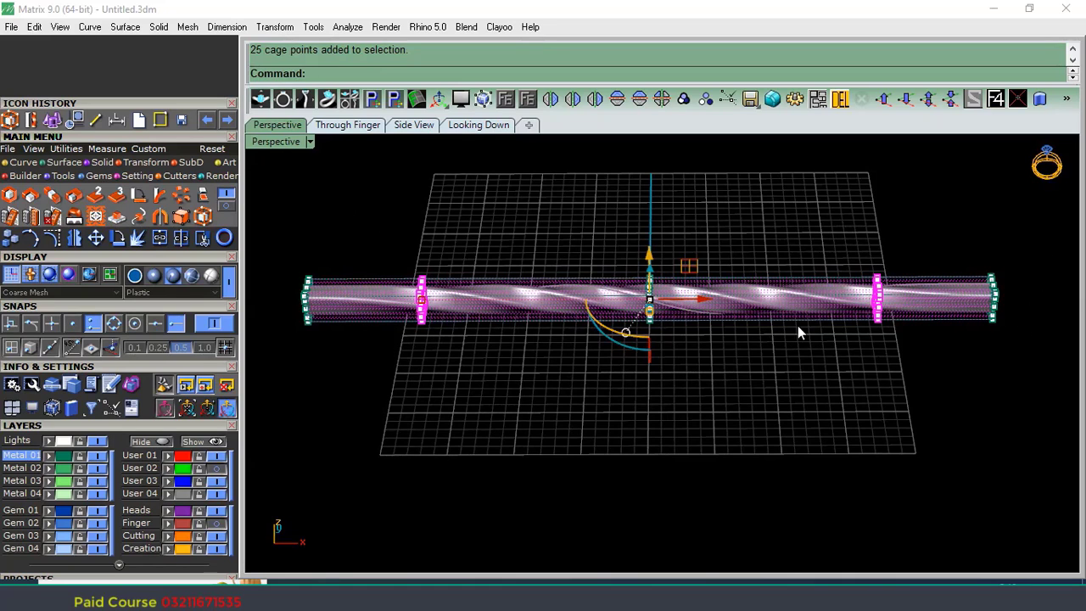
{"action": "right_click_drag", "start_coordinate": [684, 358], "coordinate": [608, 316]}
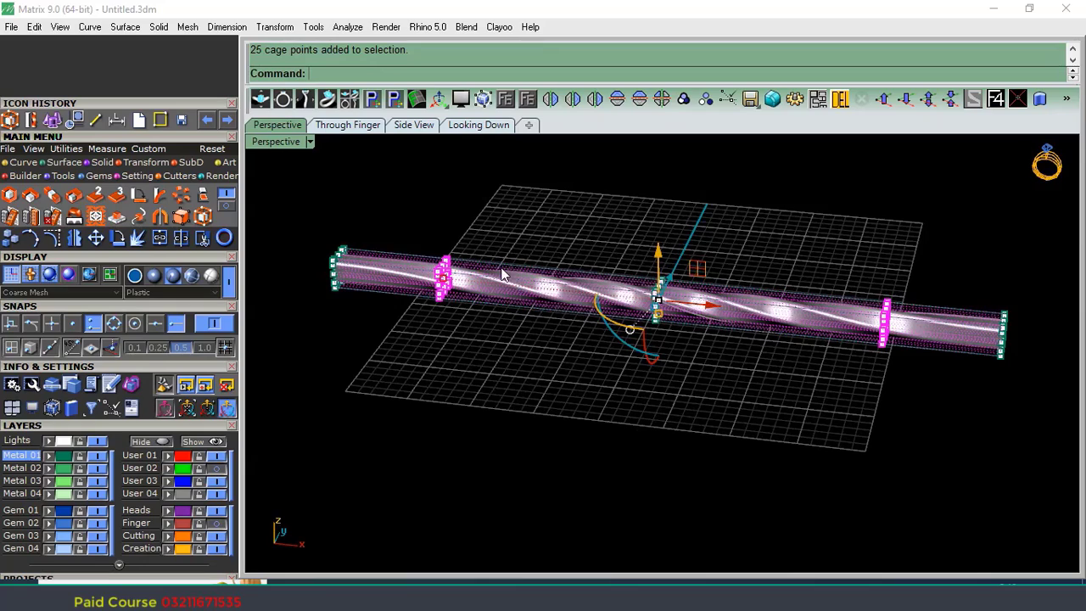
{"action": "scroll", "coordinate": [471, 284], "scroll_direction": "up", "scroll_amount": 4}
{"action": "scroll", "coordinate": [429, 283], "scroll_direction": "up", "scroll_amount": 2}
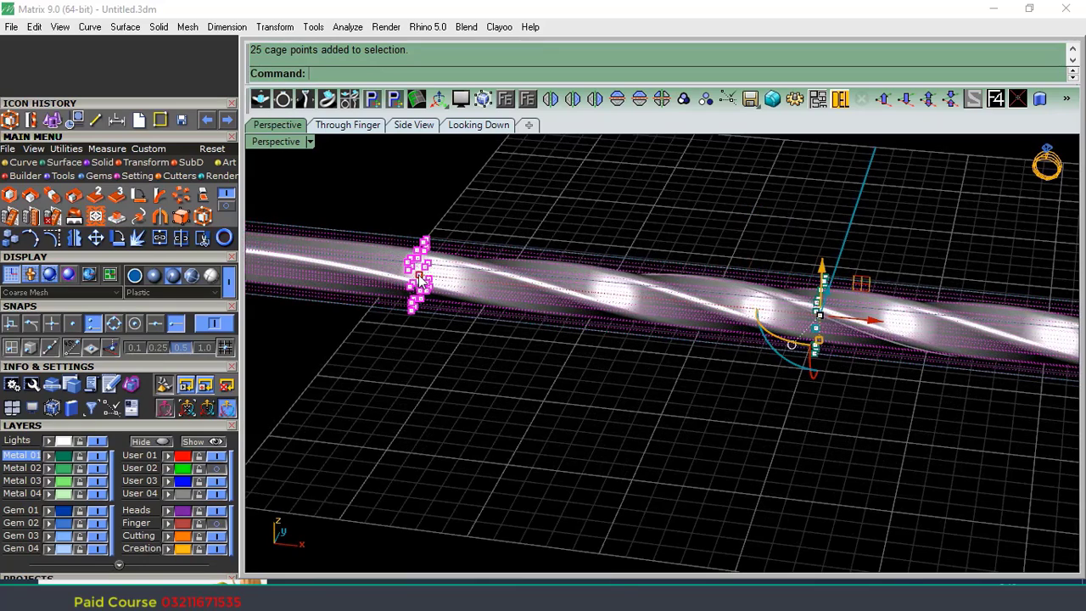
{"action": "scroll", "coordinate": [422, 280], "scroll_direction": "down", "scroll_amount": 3}
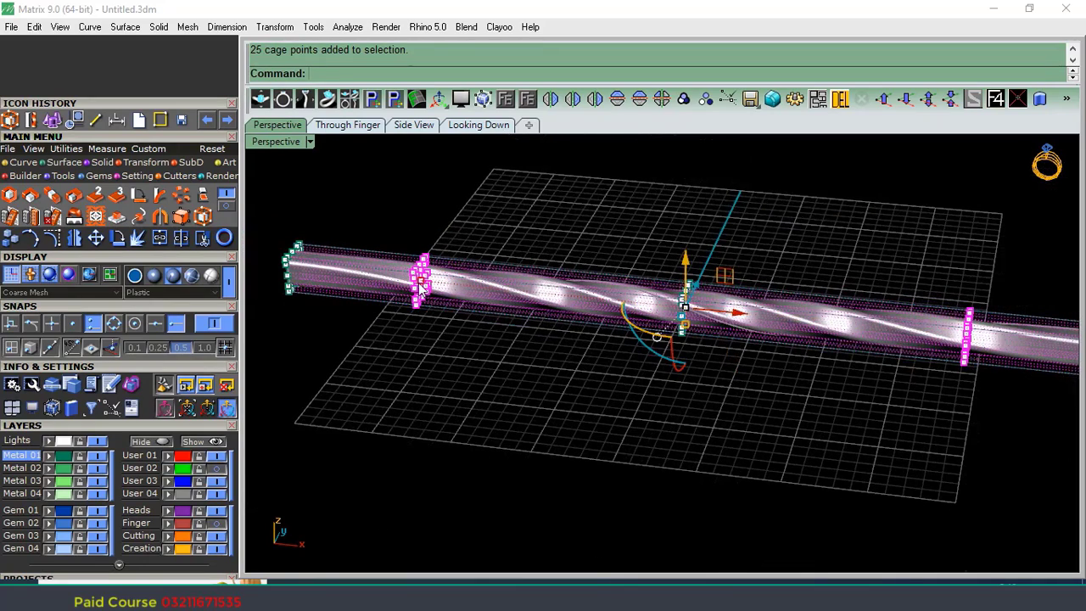
{"action": "left_click_drag", "start_coordinate": [424, 288], "coordinate": [543, 294]}
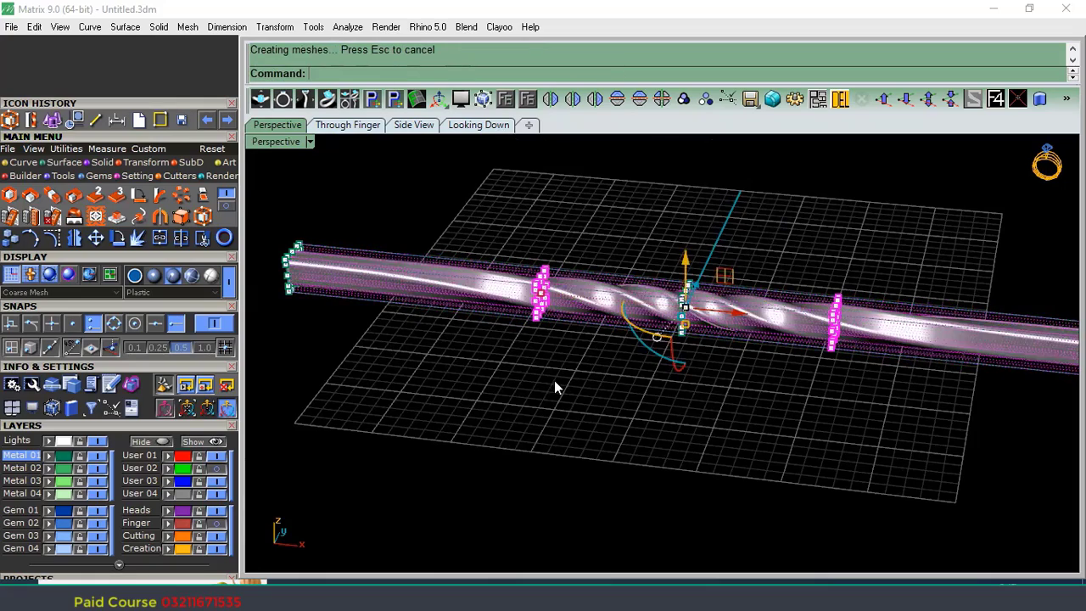
{"action": "left_click", "coordinate": [554, 380]}
{"action": "right_click_drag", "start_coordinate": [658, 323], "coordinate": [692, 401]}
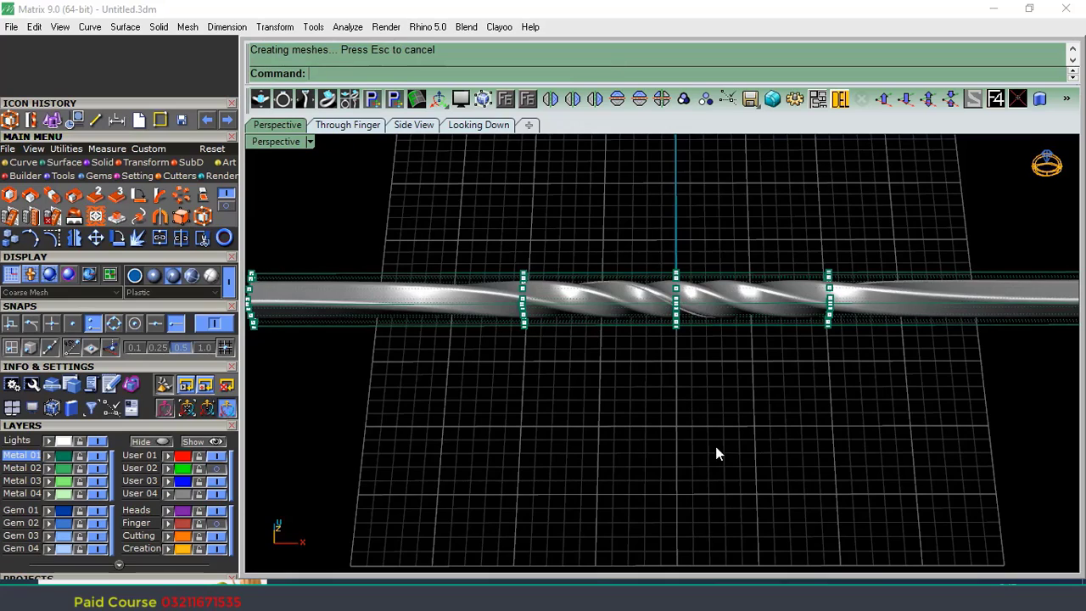
{"action": "right_click_drag", "start_coordinate": [715, 444], "coordinate": [658, 388]}
{"action": "scroll", "coordinate": [486, 203], "scroll_direction": "down", "scroll_amount": 8}
{"action": "scroll", "coordinate": [768, 285], "scroll_direction": "up", "scroll_amount": 10}
Scale the upper cage points at both bar ends vertically to about 65% from the bottom centre, in the Side View.
{"action": "right_click_drag", "start_coordinate": [741, 317], "coordinate": [700, 251]}
{"action": "scroll", "coordinate": [680, 161], "scroll_direction": "up", "scroll_amount": 8}
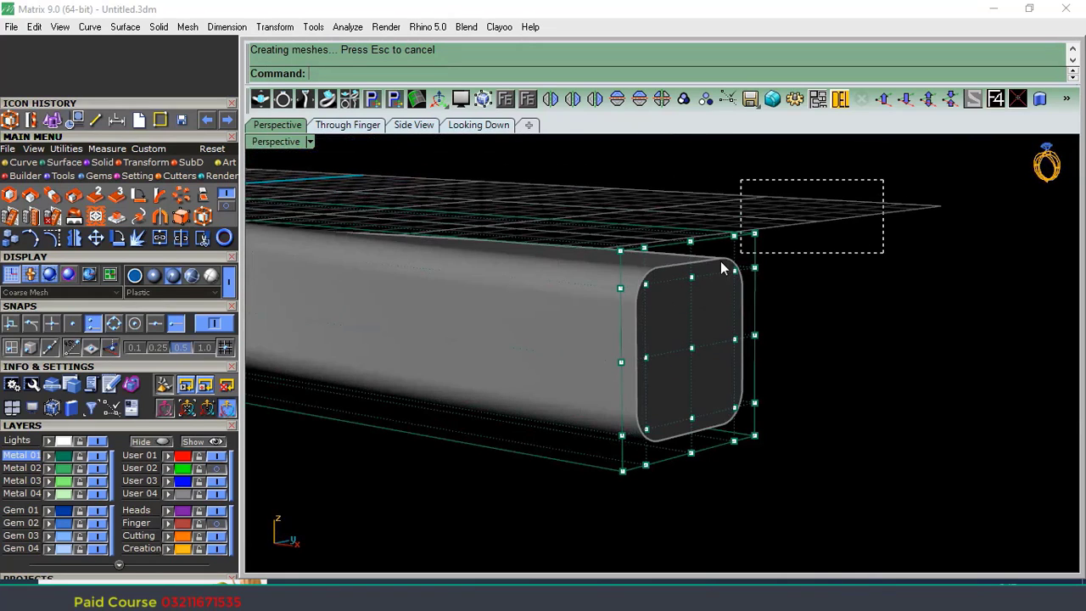
{"action": "left_click_drag", "start_coordinate": [591, 325], "coordinate": [577, 324]}
{"action": "scroll", "coordinate": [779, 356], "scroll_direction": "down", "scroll_amount": 10}
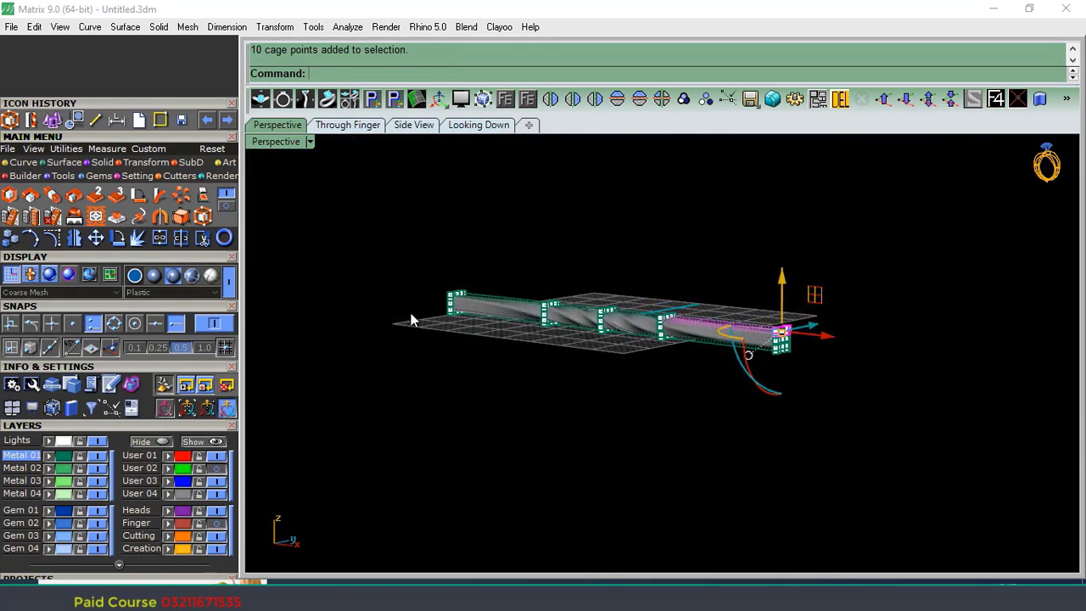
{"action": "scroll", "coordinate": [552, 315], "scroll_direction": "up", "scroll_amount": 5}
{"action": "left_click_drag", "start_coordinate": [654, 230], "coordinate": [469, 349]}
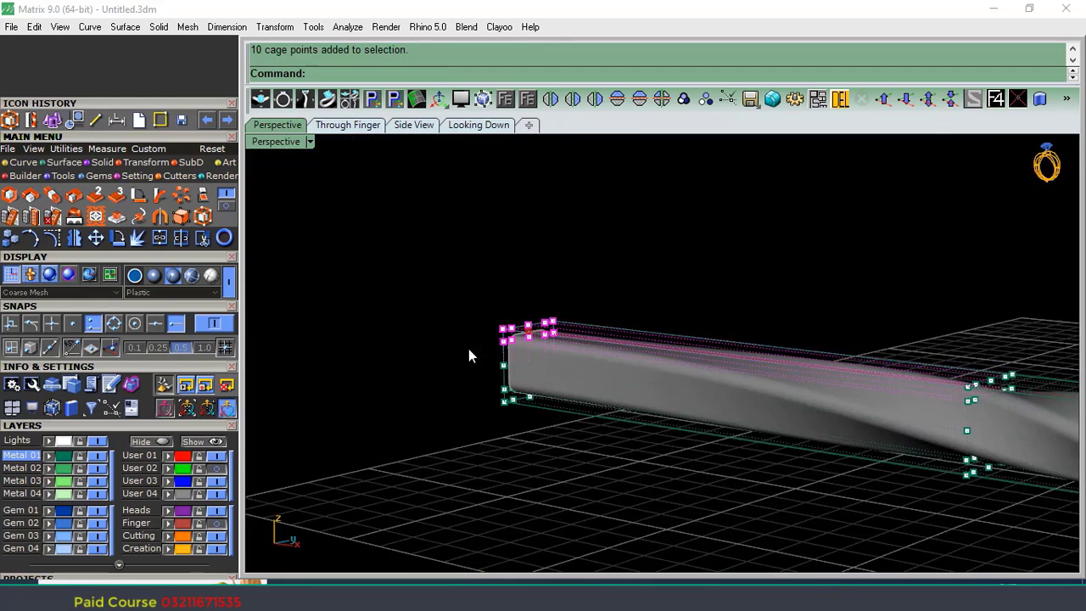
{"action": "left_click", "coordinate": [413, 125]}
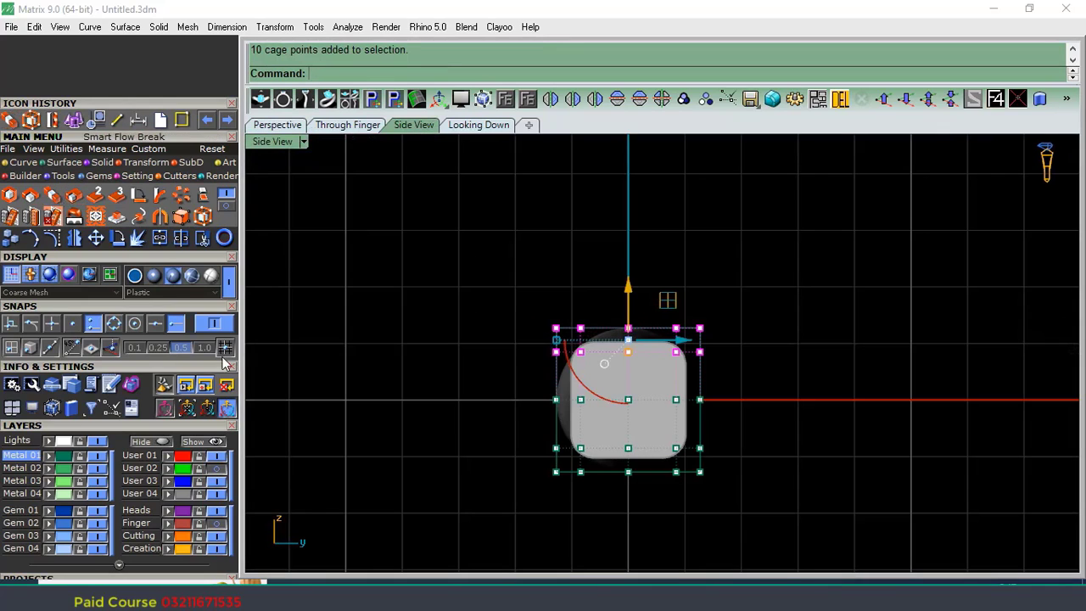
{"action": "left_click", "coordinate": [53, 197]}
{"action": "left_click", "coordinate": [628, 471]}
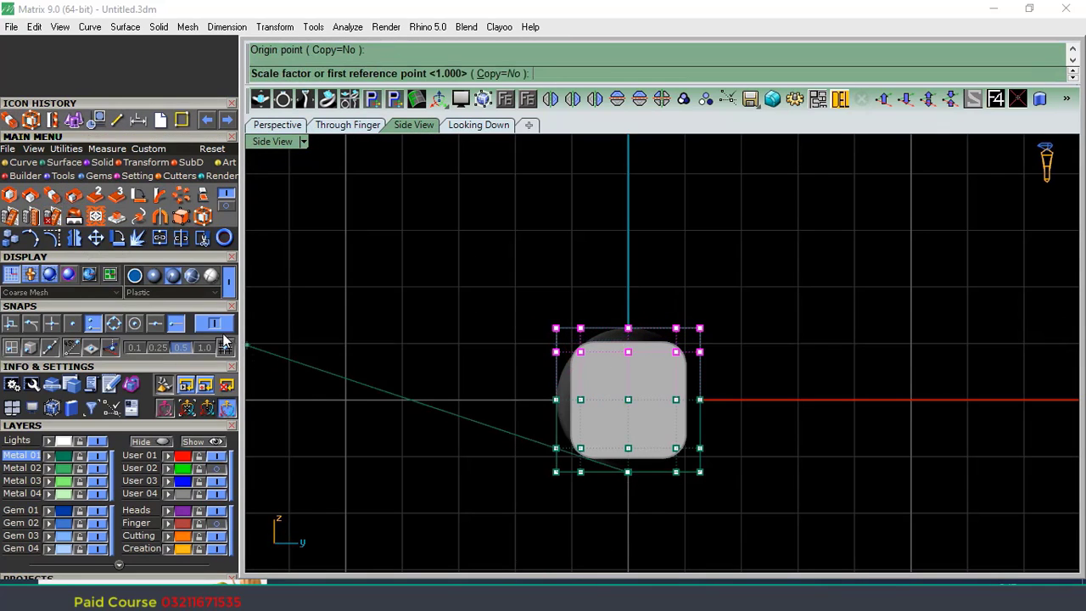
{"action": "left_click", "coordinate": [682, 185]}
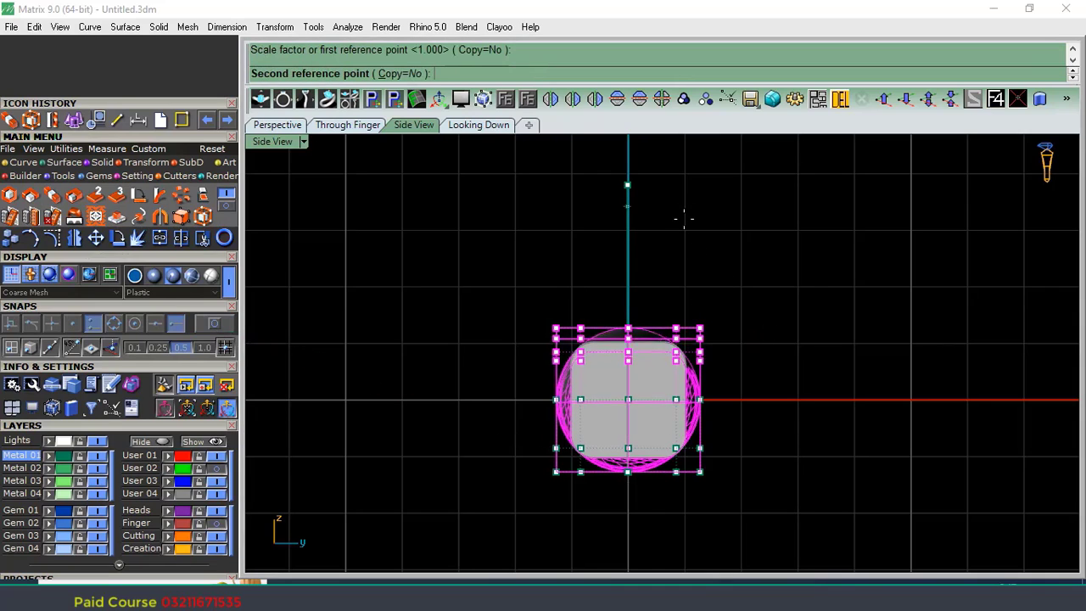
{"action": "left_click", "coordinate": [669, 286]}
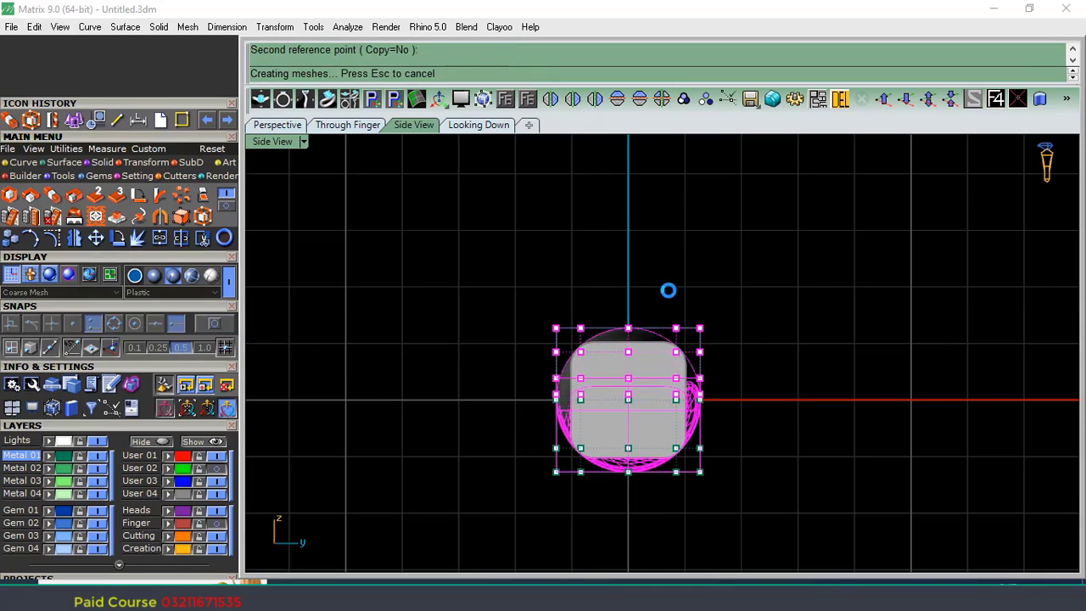
{"action": "left_click", "coordinate": [278, 126]}
{"action": "scroll", "coordinate": [375, 241], "scroll_direction": "down", "scroll_amount": 3}
{"action": "scroll", "coordinate": [811, 321], "scroll_direction": "down", "scroll_amount": 2}
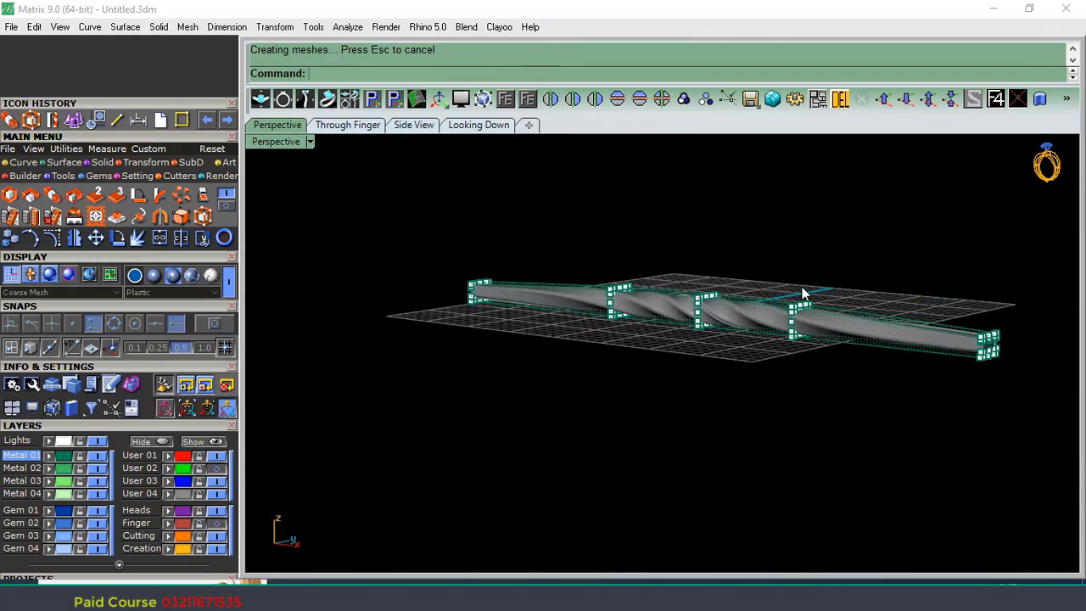
{"action": "right_click_drag", "start_coordinate": [802, 287], "coordinate": [732, 314]}
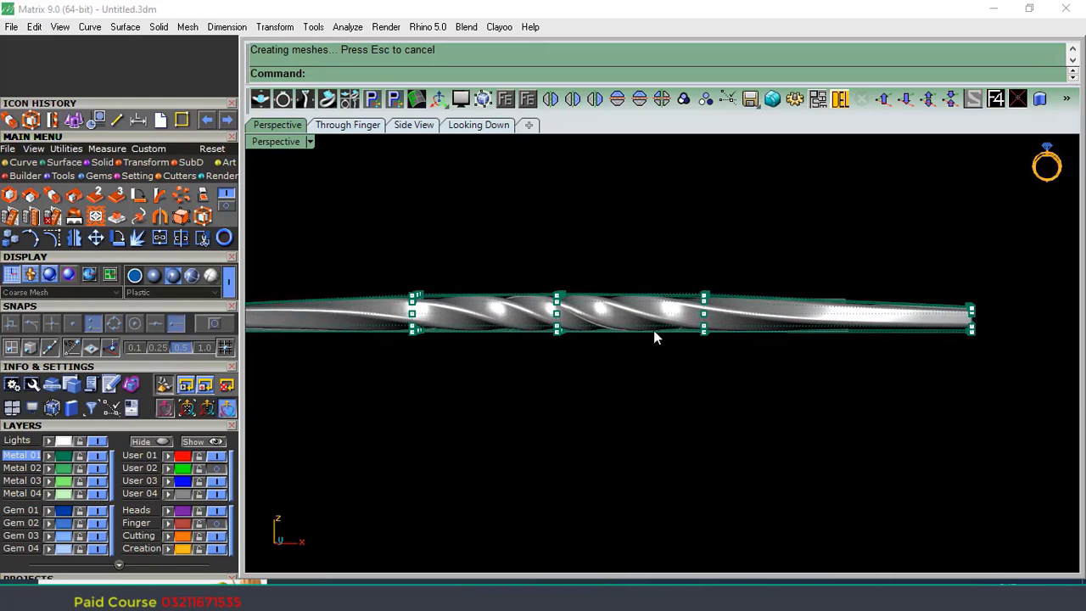
Select the two upper rows of cage points at the bar's centre and raise them vertically above the twist.
{"action": "scroll", "coordinate": [668, 330], "scroll_direction": "up", "scroll_amount": 4}
{"action": "left_click_drag", "start_coordinate": [511, 335], "coordinate": [509, 336]}
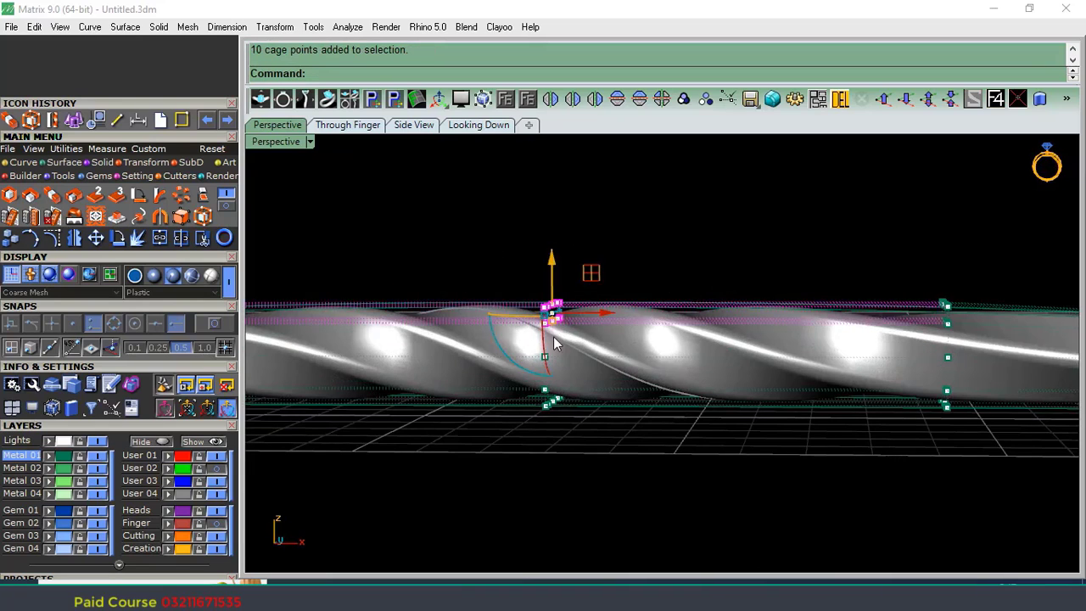
{"action": "scroll", "coordinate": [582, 331], "scroll_direction": "down", "scroll_amount": 5}
{"action": "left_click_drag", "start_coordinate": [567, 264], "coordinate": [585, 235]}
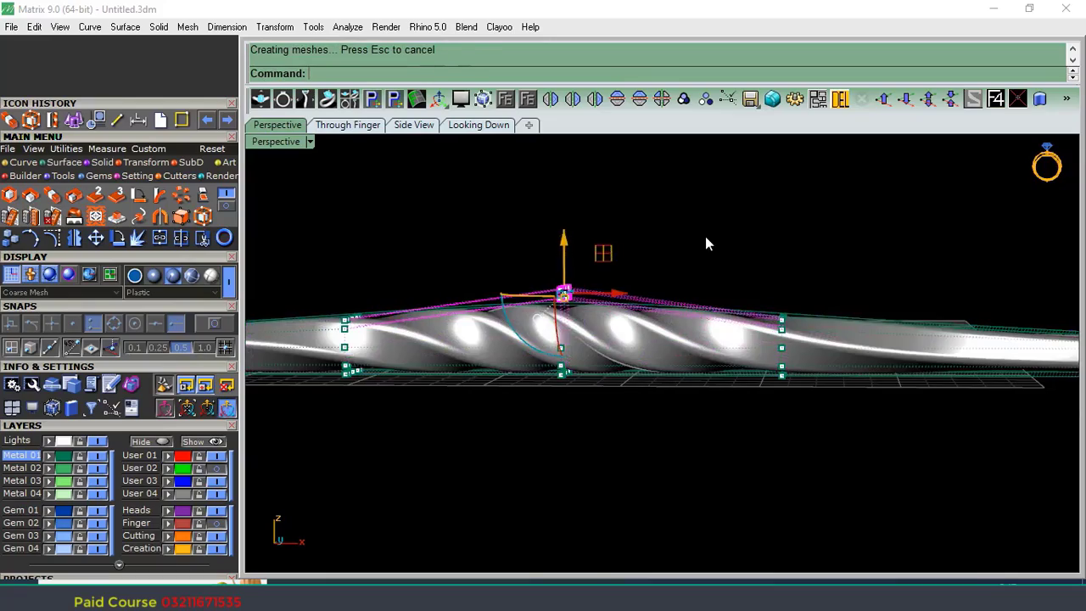
{"action": "right_click_drag", "start_coordinate": [705, 243], "coordinate": [667, 297]}
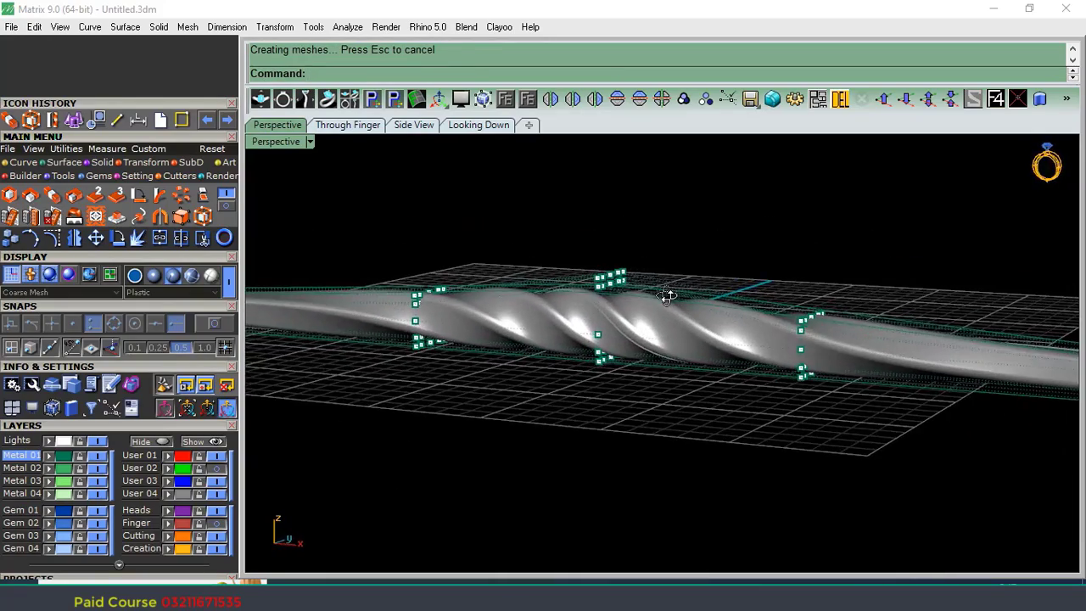
Scale the upper central cage points outward across the bar's width to widen the middle of the twist.
{"action": "left_click_drag", "start_coordinate": [674, 210], "coordinate": [591, 291]}
{"action": "right_click_drag", "start_coordinate": [693, 295], "coordinate": [688, 390]}
{"action": "scroll", "coordinate": [698, 239], "scroll_direction": "up", "scroll_amount": 9}
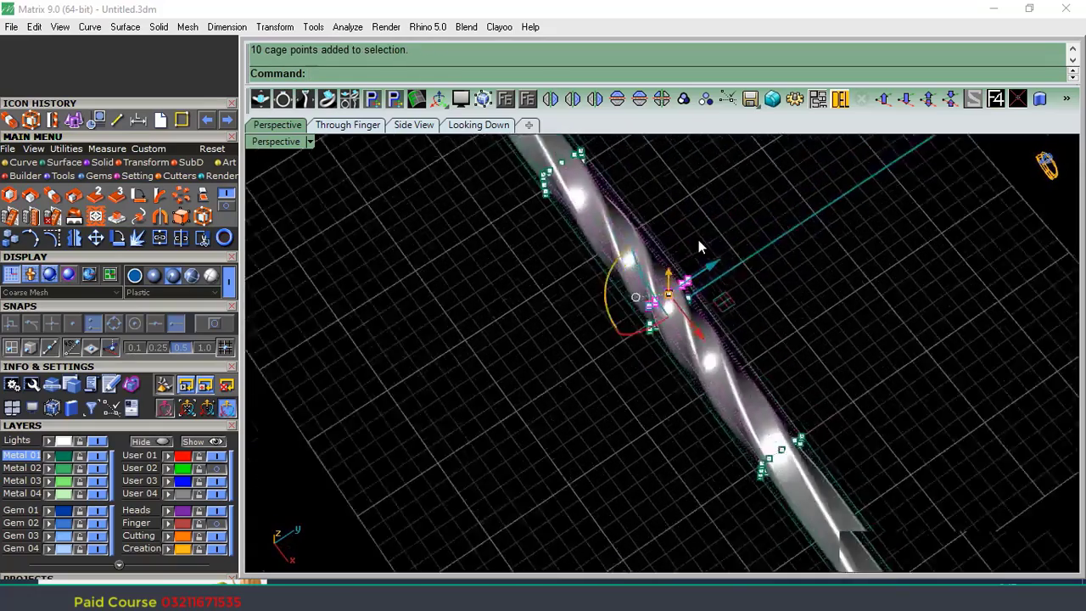
{"action": "left_click_drag", "start_coordinate": [549, 442], "coordinate": [529, 457]}
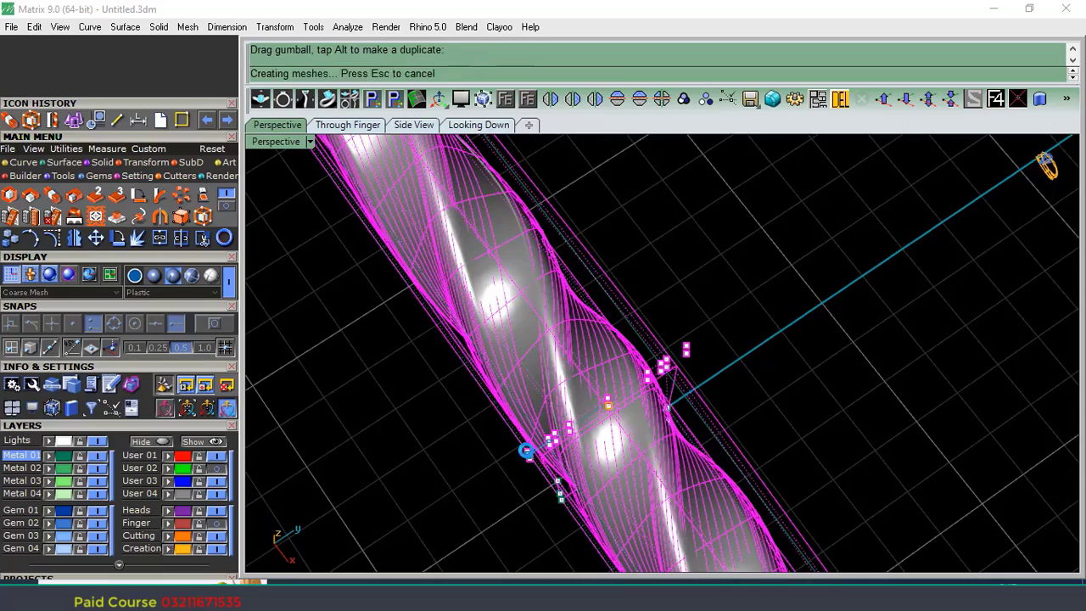
{"action": "right_click_drag", "start_coordinate": [674, 363], "coordinate": [674, 263]}
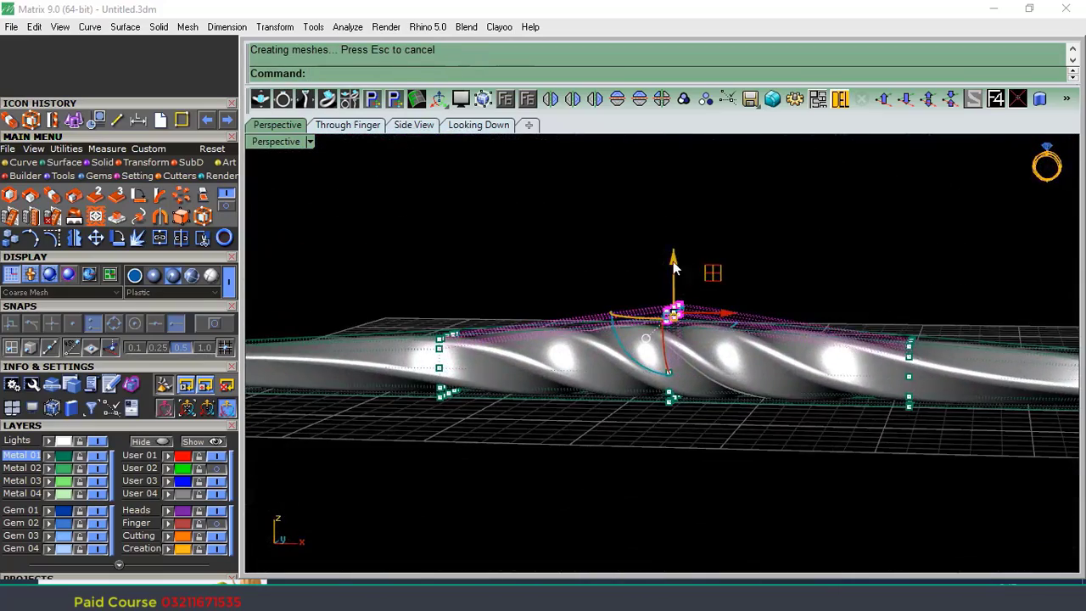
Lower the upper central cage points slightly and finish editing the cage points.
{"action": "mouse_move", "coordinate": [675, 257]}
{"action": "left_mouse_down"}
{"action": "mouse_move", "coordinate": [694, 247]}
{"action": "mouse_move", "coordinate": [659, 268]}
{"action": "left_mouse_up"}
{"action": "scroll", "coordinate": [564, 310], "scroll_direction": "down", "scroll_amount": 2}
{"action": "right_click_drag", "start_coordinate": [564, 310], "coordinate": [700, 362]}
{"action": "key", "text": "Escape"}
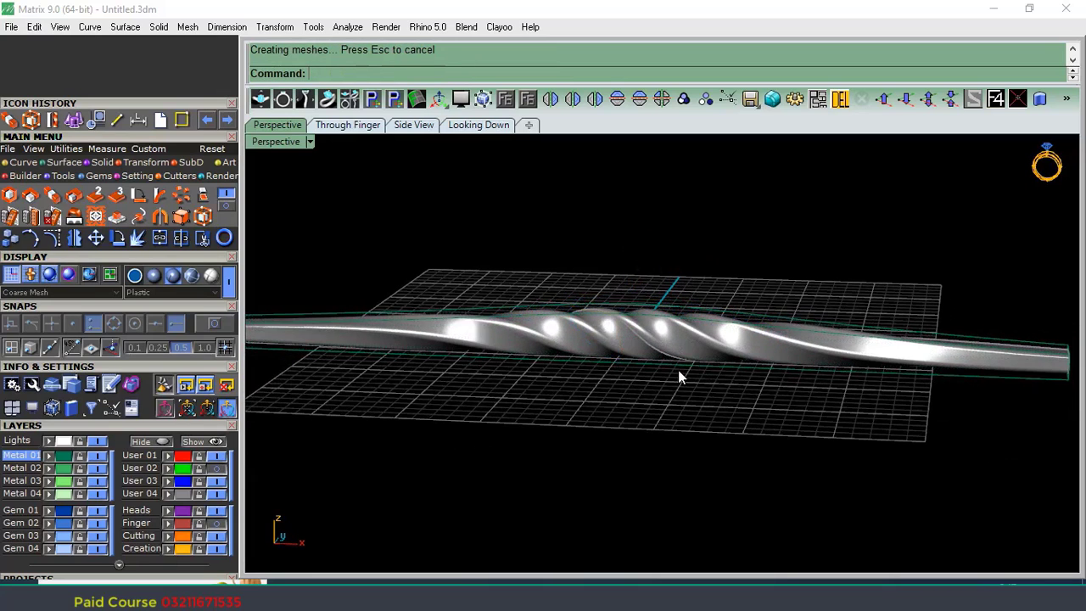
Delete the control cage around the twisted bar.
{"action": "left_click", "coordinate": [472, 309]}
{"action": "scroll", "coordinate": [590, 346], "scroll_direction": "down", "scroll_amount": 2}
{"action": "left_click", "coordinate": [840, 100]}
{"action": "right_click_drag", "start_coordinate": [777, 245], "coordinate": [751, 468]}
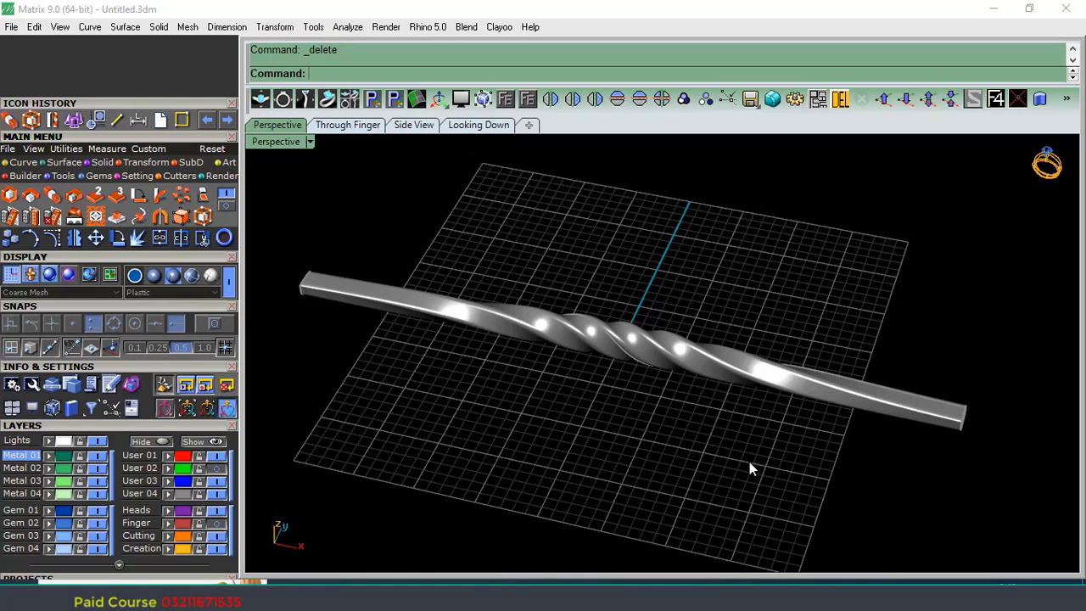
Show the Finger layer containing the ring-size circle.
{"action": "right_click_drag", "start_coordinate": [562, 389], "coordinate": [469, 304], "text": "shift"}
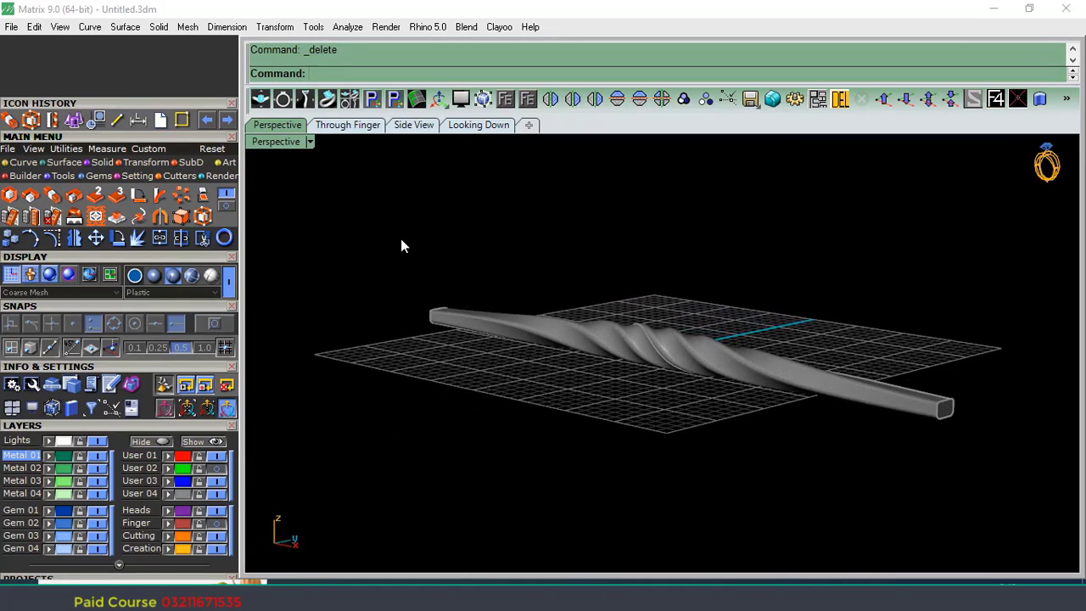
{"action": "scroll", "coordinate": [436, 319], "scroll_direction": "up", "scroll_amount": 5}
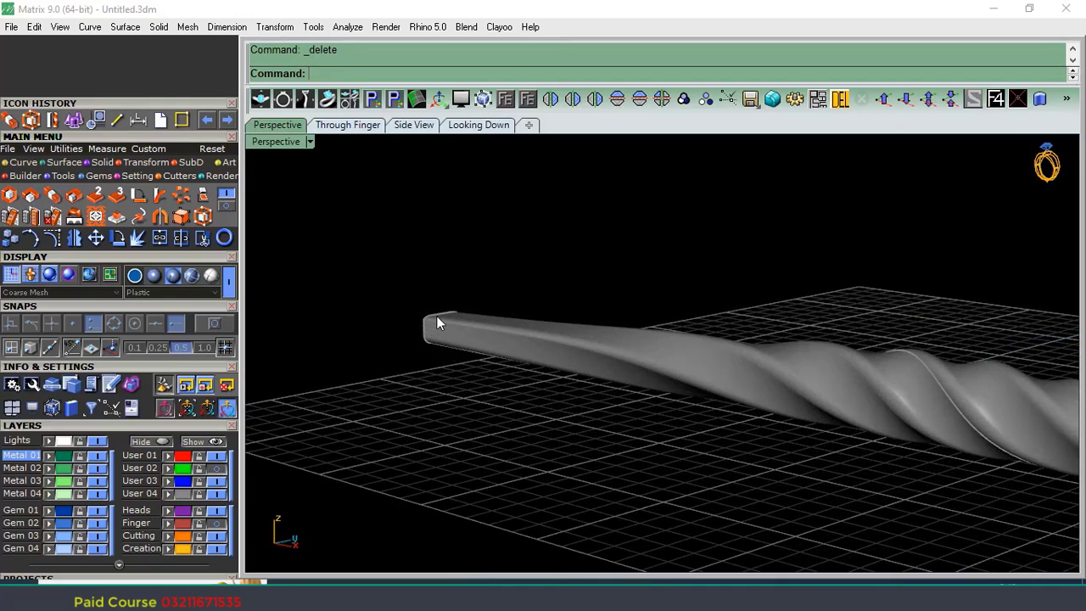
{"action": "scroll", "coordinate": [436, 319], "scroll_direction": "down", "scroll_amount": 5}
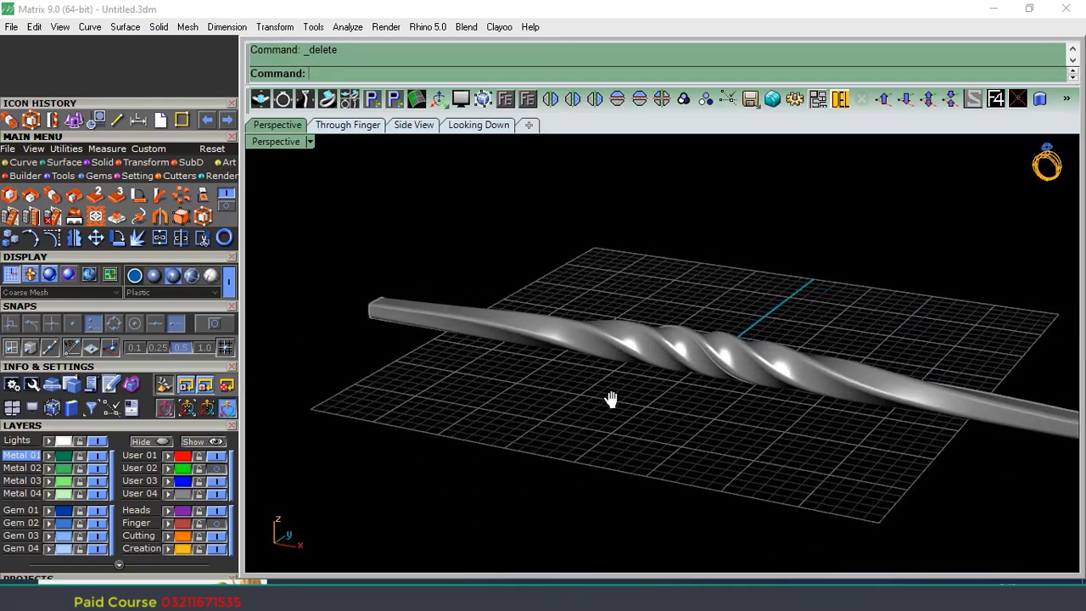
{"action": "left_click", "coordinate": [219, 524]}
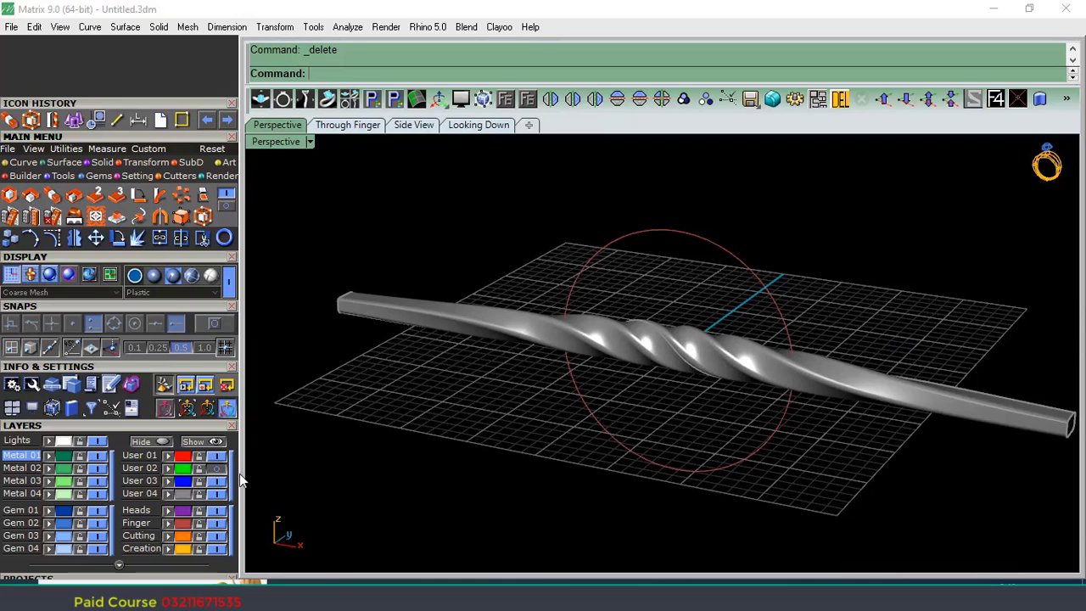
{"action": "scroll", "coordinate": [403, 374], "scroll_direction": "down", "scroll_amount": 3}
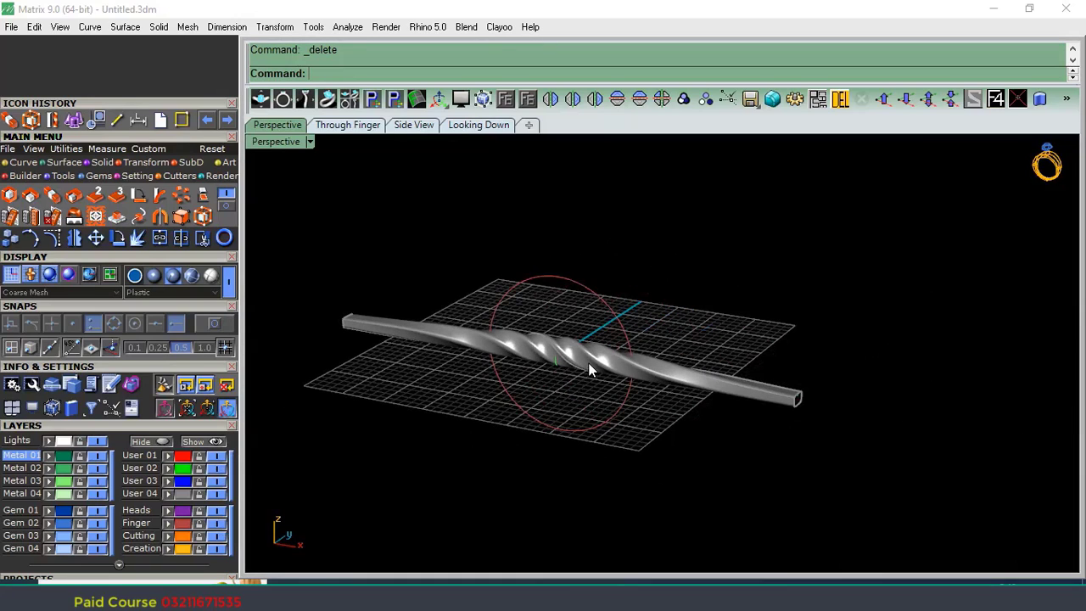
Flow a stretched copy of the twisted bar from its straight centre line onto the finger circle, matched at the circle's top.
{"action": "left_click", "coordinate": [226, 206]}
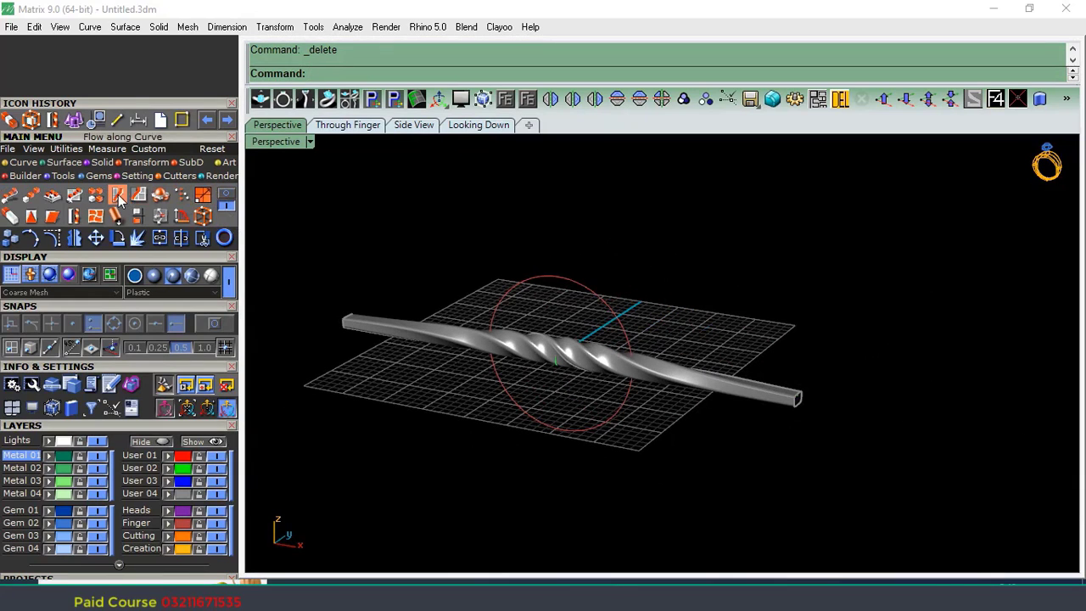
{"action": "left_click", "coordinate": [117, 195]}
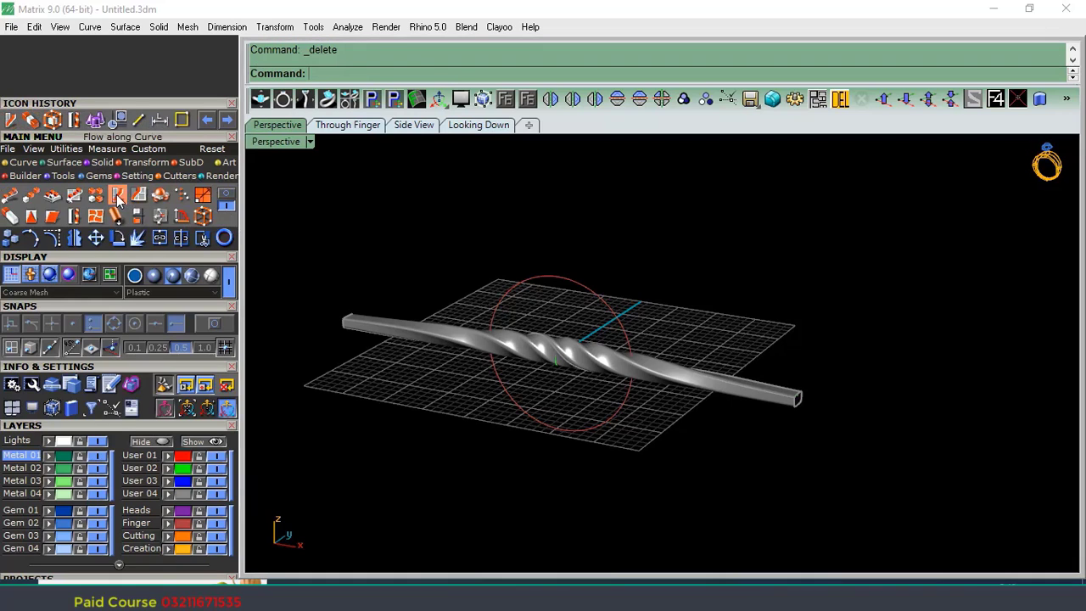
{"action": "left_click", "coordinate": [717, 389]}
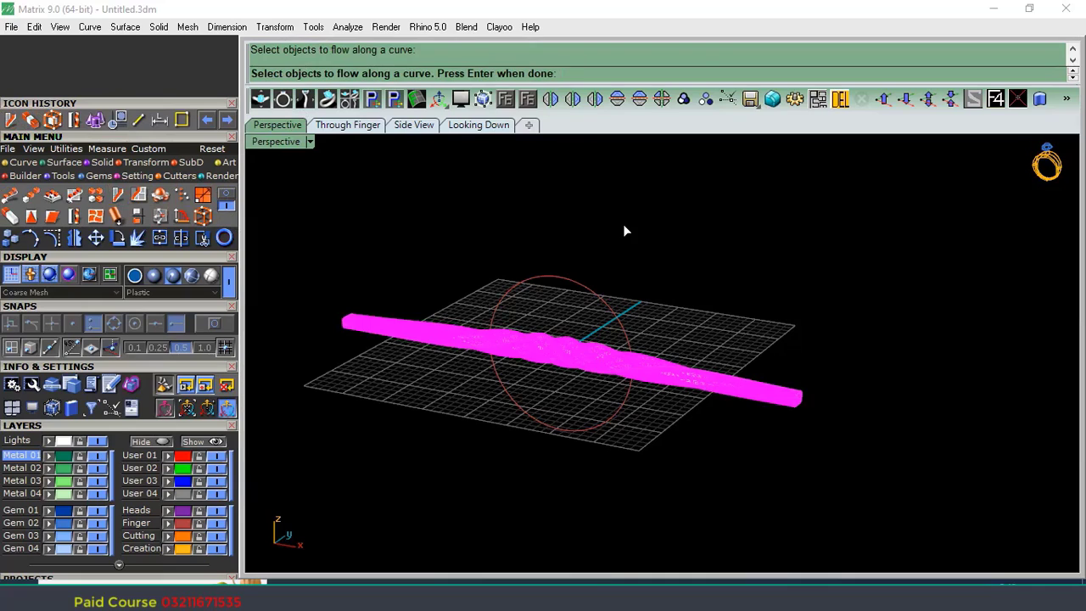
{"action": "key", "text": "Return"}
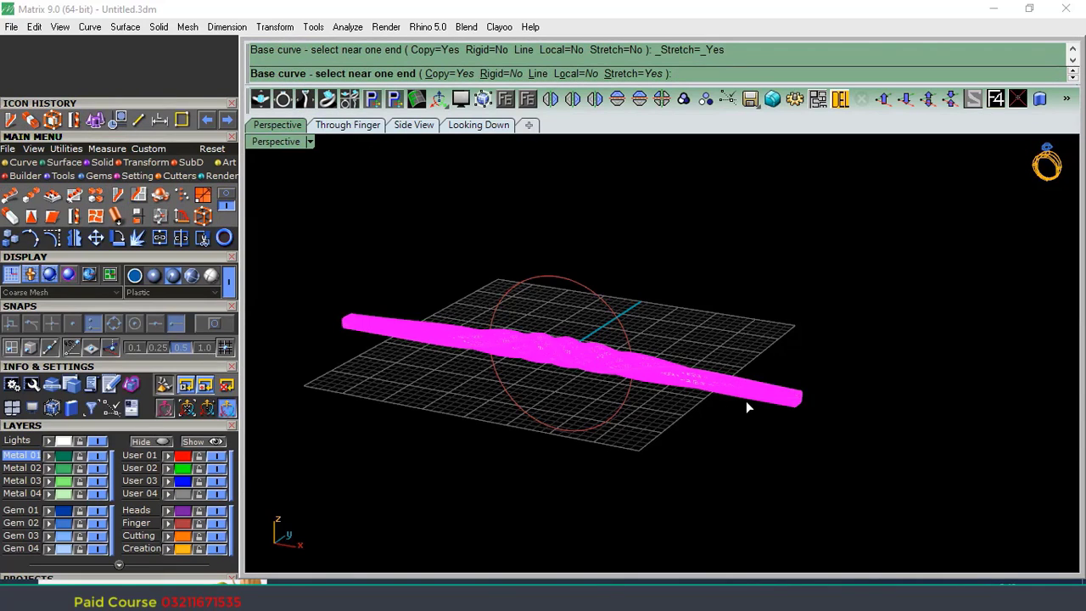
{"action": "left_click", "coordinate": [216, 495]}
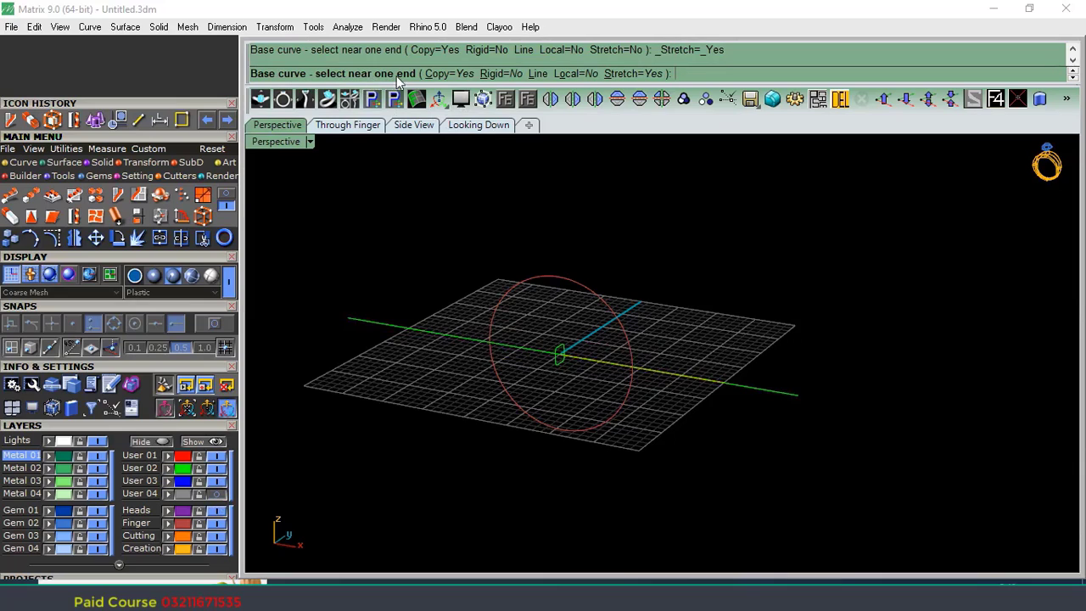
{"action": "left_click", "coordinate": [798, 396]}
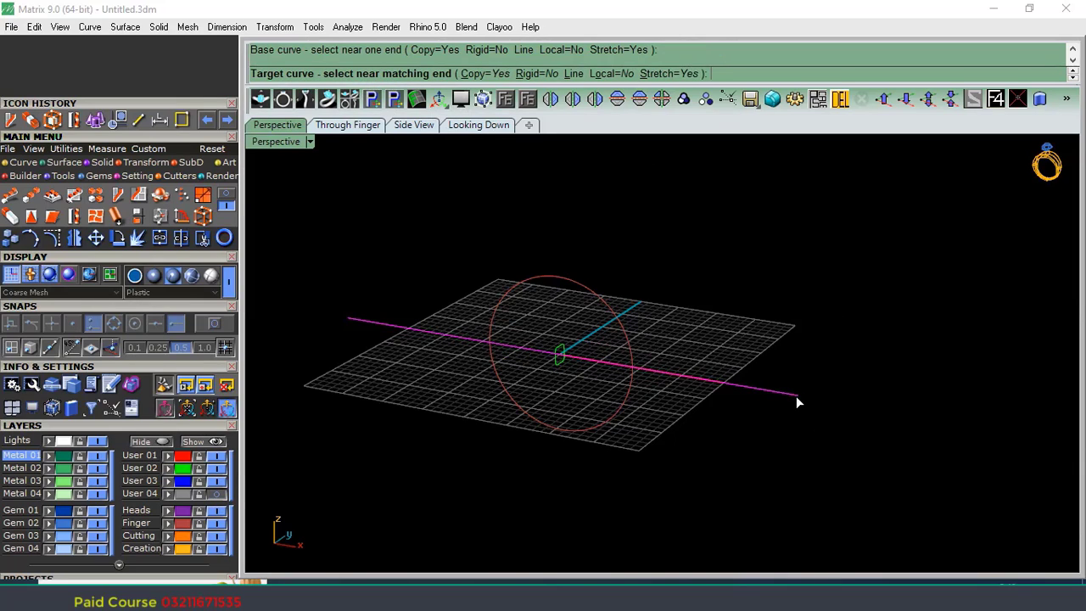
{"action": "left_click", "coordinate": [220, 495]}
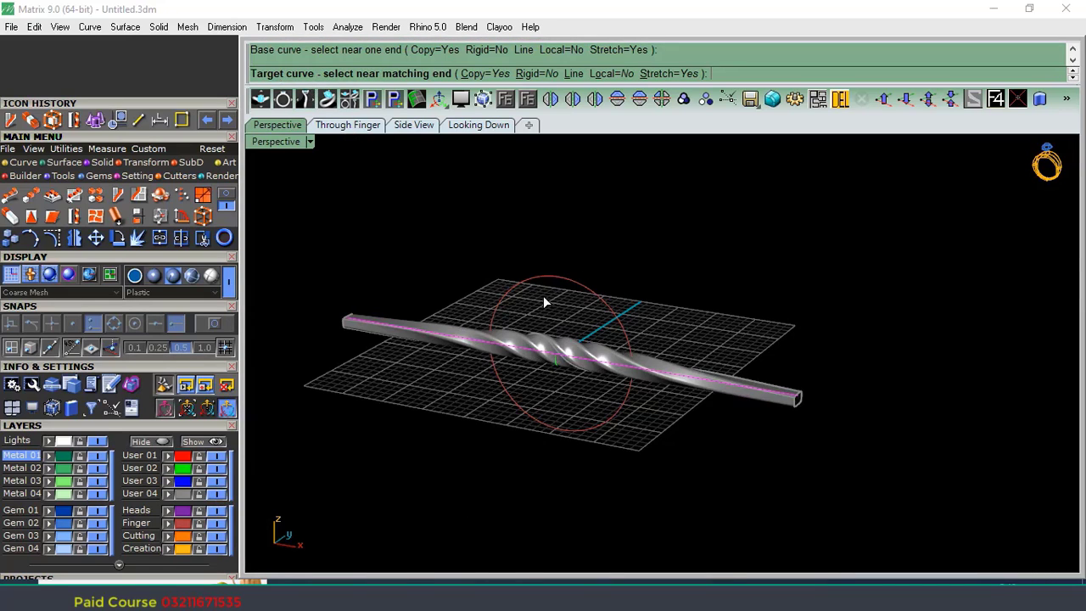
{"action": "left_click", "coordinate": [343, 125]}
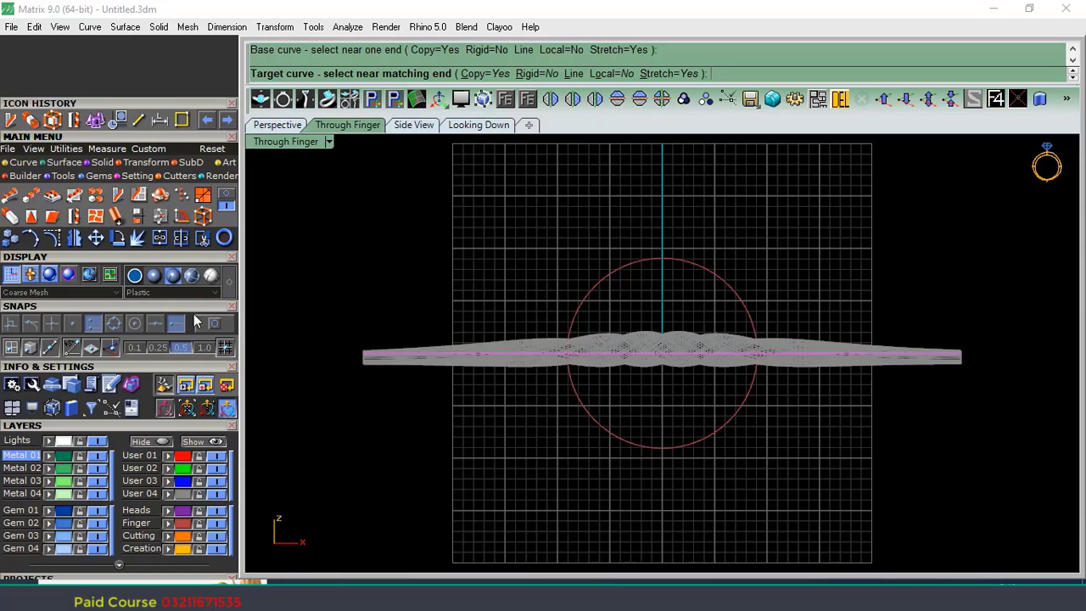
{"action": "left_click", "coordinate": [172, 276]}
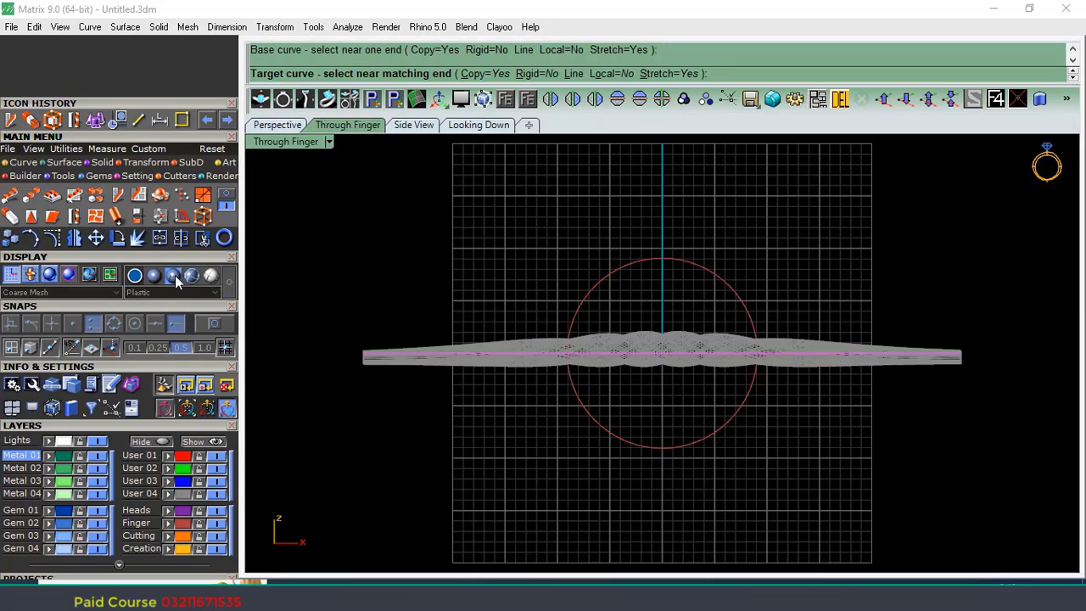
{"action": "left_click", "coordinate": [663, 260]}
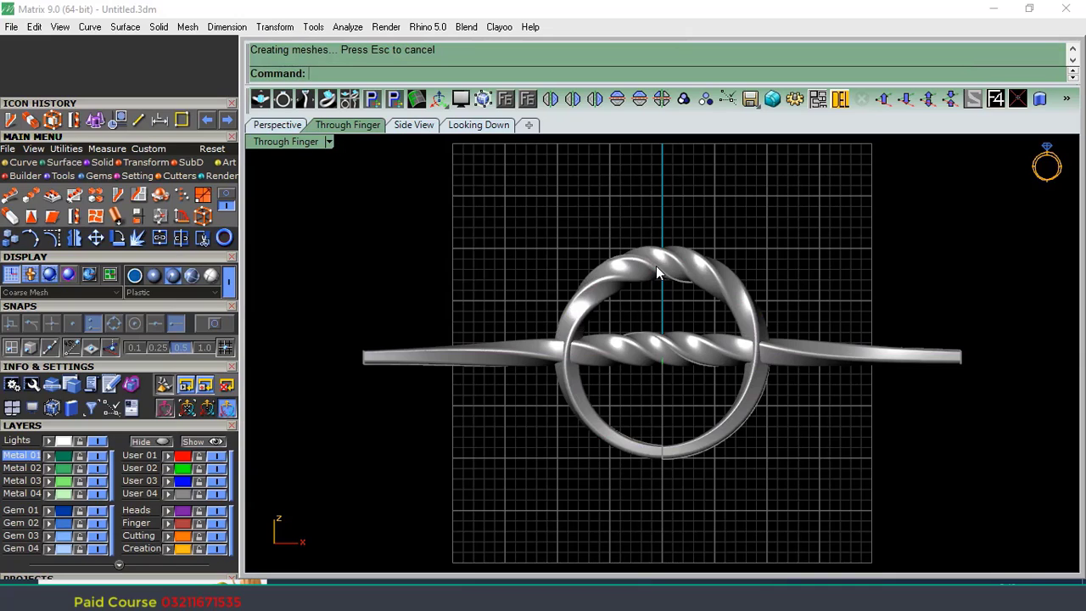
Undo the flowed ring copy and enable Rhino History recording.
{"action": "left_click", "coordinate": [274, 125]}
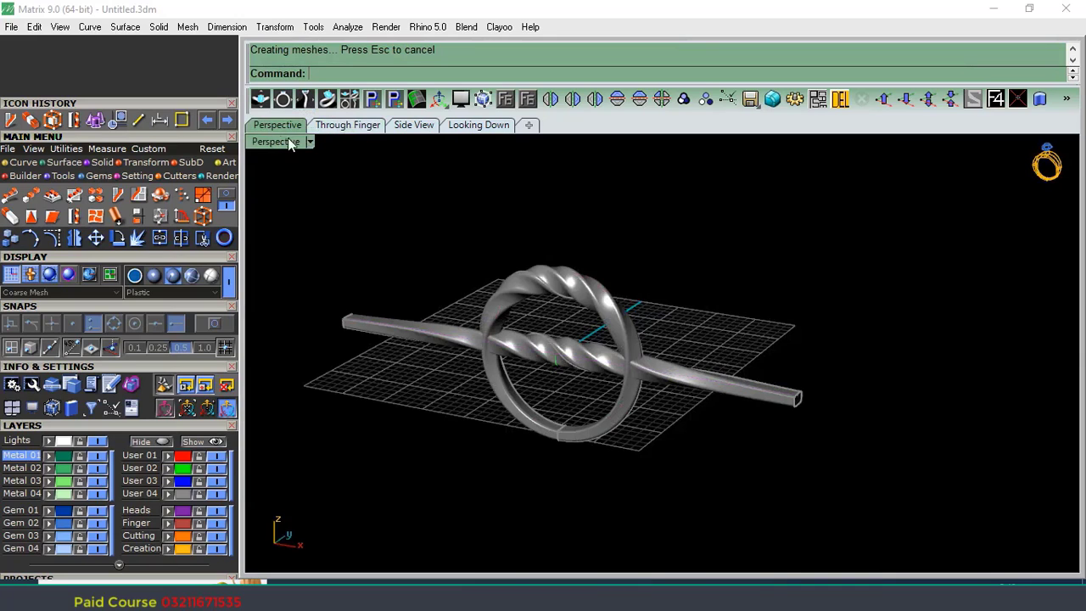
{"action": "right_click_drag", "start_coordinate": [551, 246], "coordinate": [649, 272]}
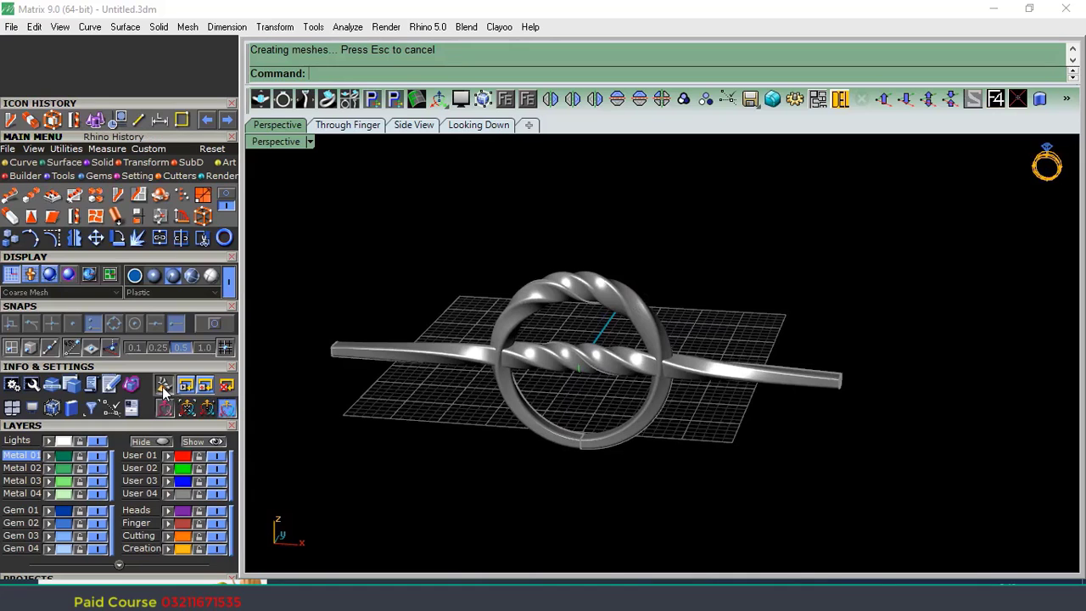
{"action": "scroll", "coordinate": [575, 362], "scroll_direction": "up", "scroll_amount": 3}
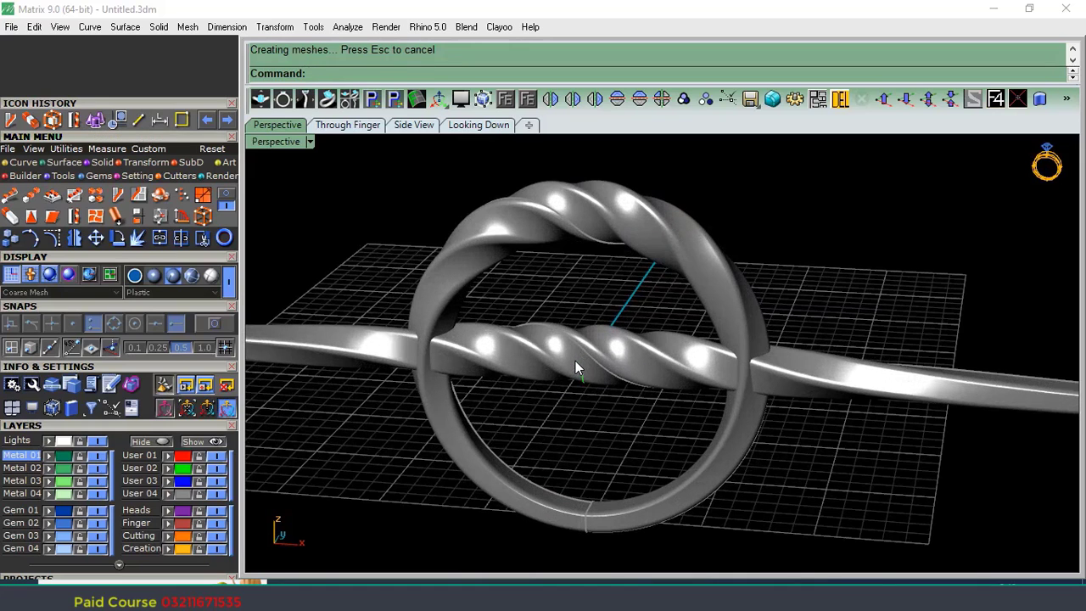
{"action": "key", "text": "ctrl+z"}
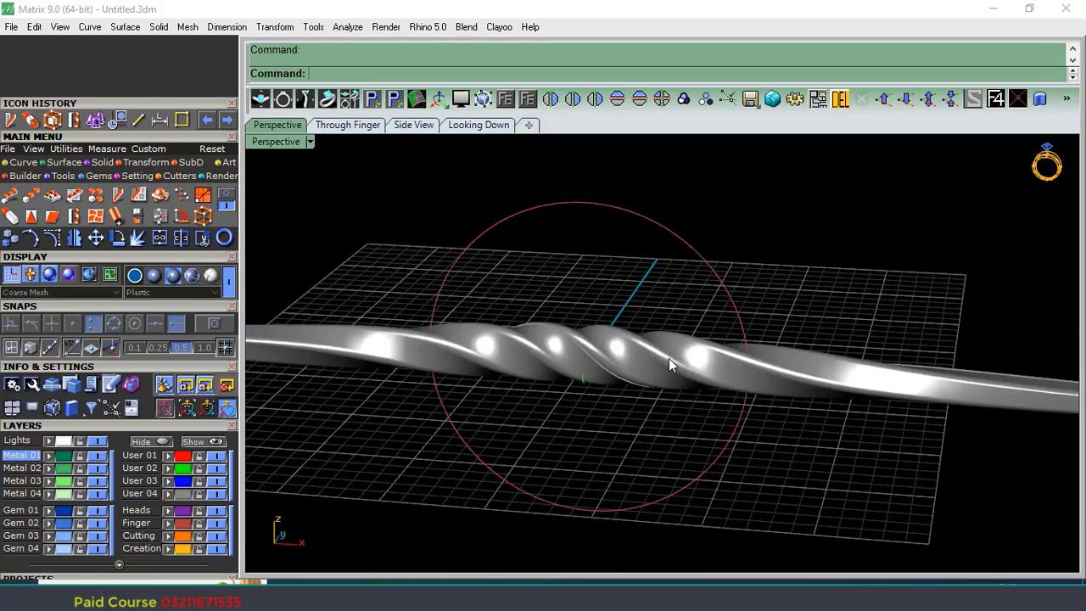
Repeat Flow along Curve on the bar with Copy and Stretch, from the centre line's positive-X end to the top of the finger circle.
{"action": "left_click", "coordinate": [667, 360]}
{"action": "left_click", "coordinate": [11, 121]}
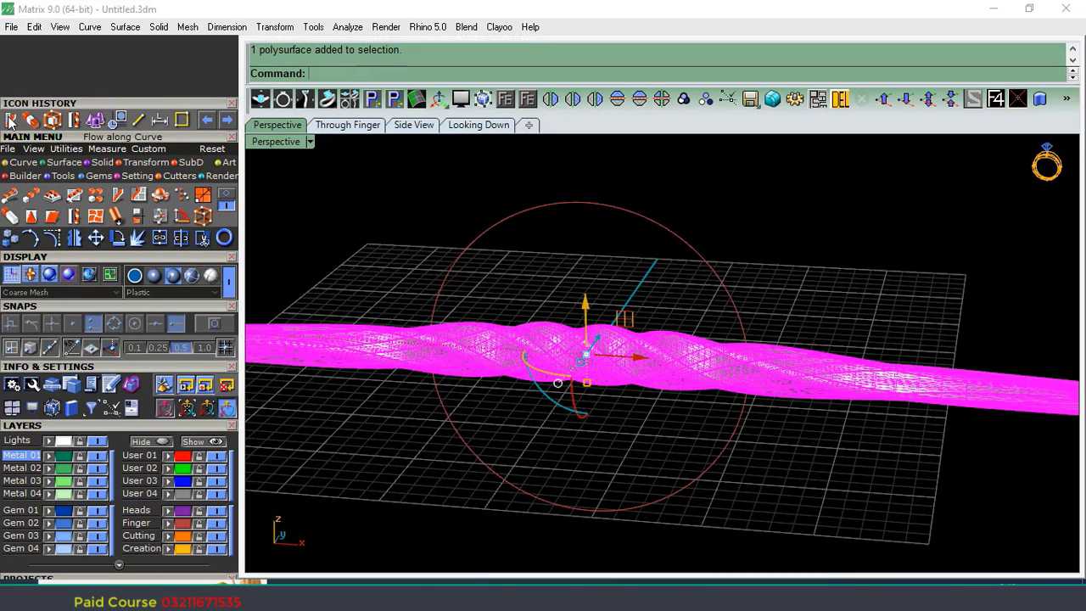
{"action": "left_click", "coordinate": [218, 494]}
{"action": "scroll", "coordinate": [348, 366], "scroll_direction": "down", "scroll_amount": 4}
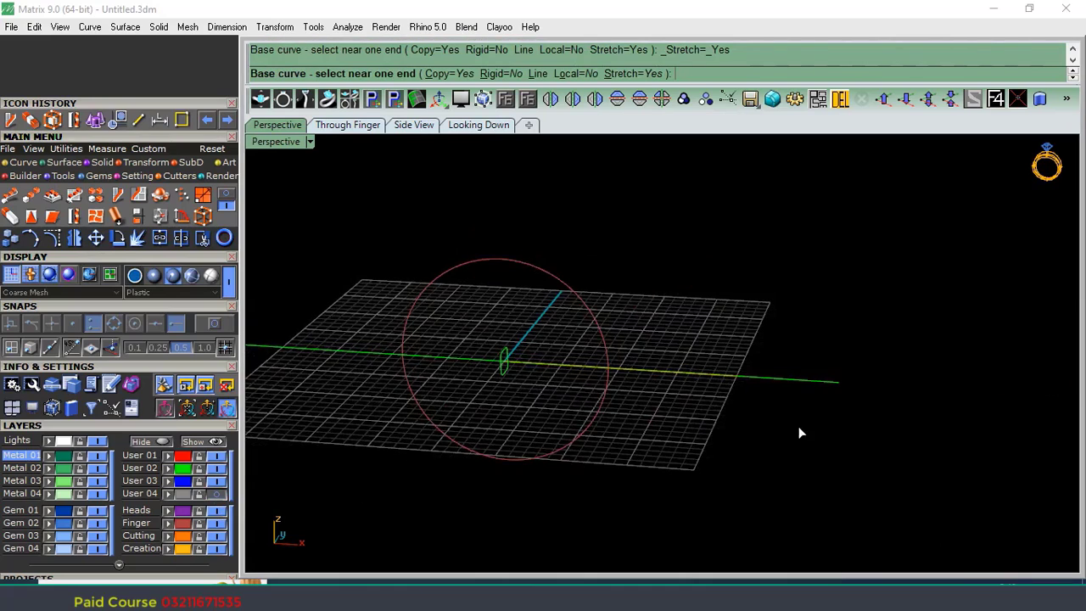
{"action": "left_click", "coordinate": [838, 388]}
{"action": "left_click", "coordinate": [348, 125]}
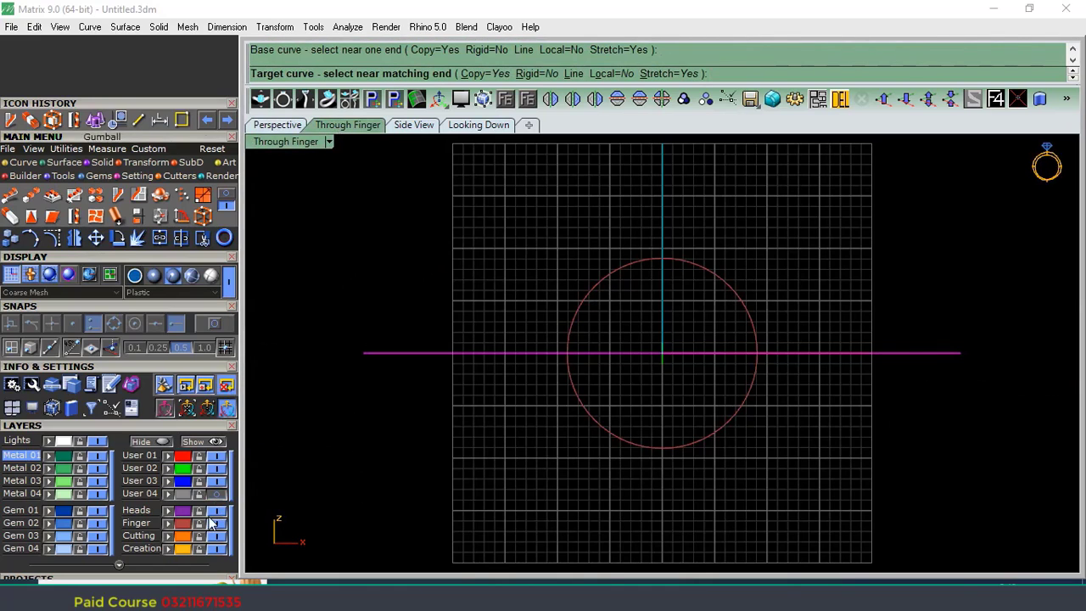
{"action": "left_click", "coordinate": [217, 495]}
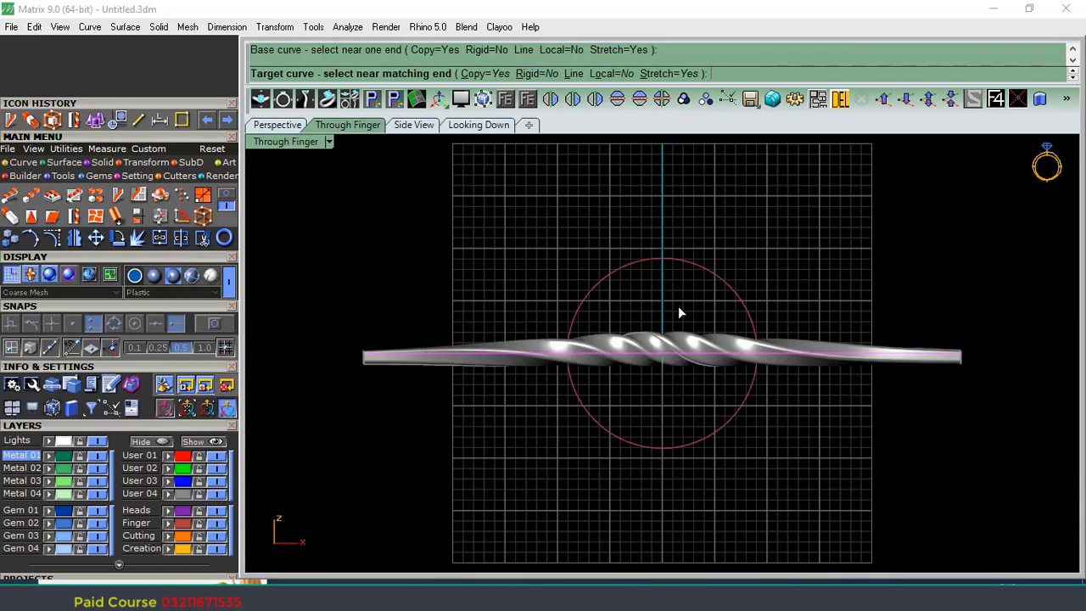
{"action": "left_click", "coordinate": [661, 258]}
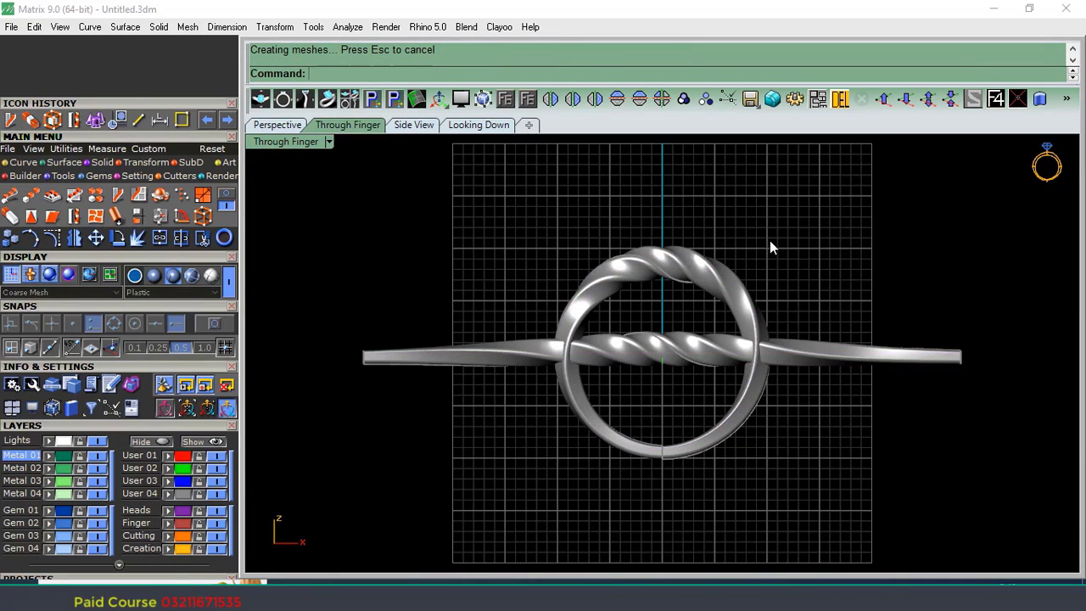
Start Cage Edit on the straight twisted bar with a CPlane-aligned bounding-box cage of 5 × 5 × 5 points.
{"action": "scroll", "coordinate": [673, 328], "scroll_direction": "up", "scroll_amount": 3}
{"action": "left_click", "coordinate": [672, 333]}
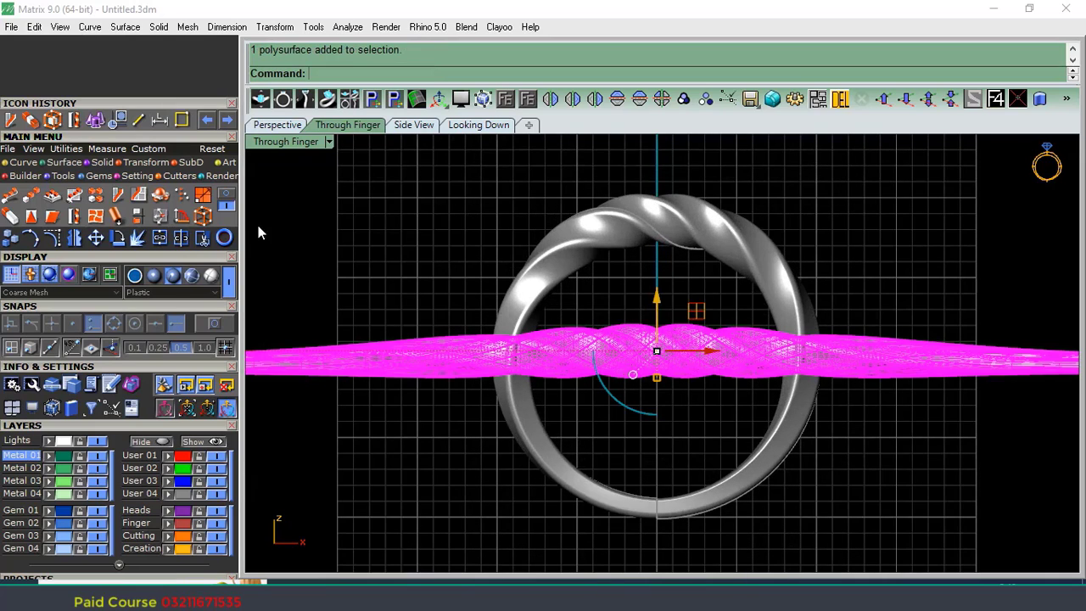
{"action": "left_click", "coordinate": [204, 215]}
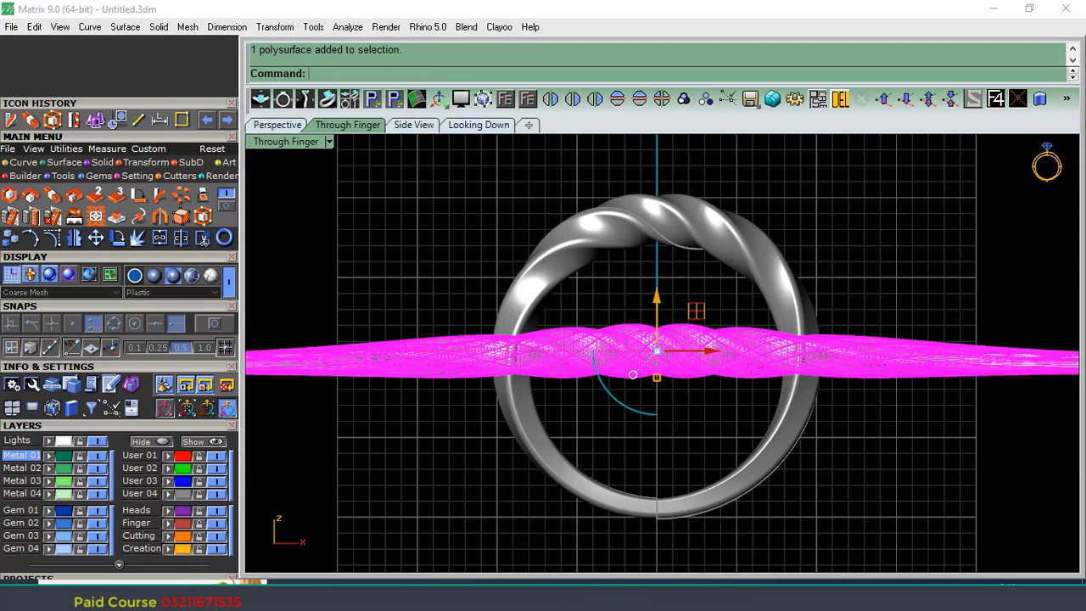
{"action": "left_click", "coordinate": [405, 69]}
{"action": "left_click", "coordinate": [411, 73]}
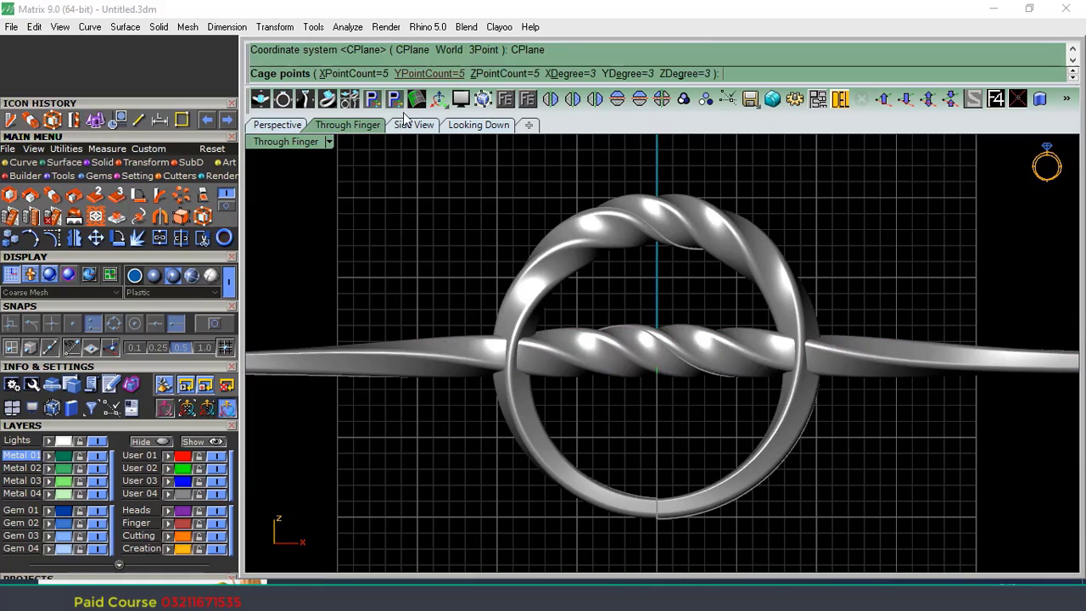
{"action": "right_click", "coordinate": [383, 221]}
{"action": "right_click", "coordinate": [382, 223]}
Raise the ten upper cage points at the bar's centre slightly and delete the cage control.
{"action": "left_click_drag", "start_coordinate": [644, 337], "coordinate": [656, 332]}
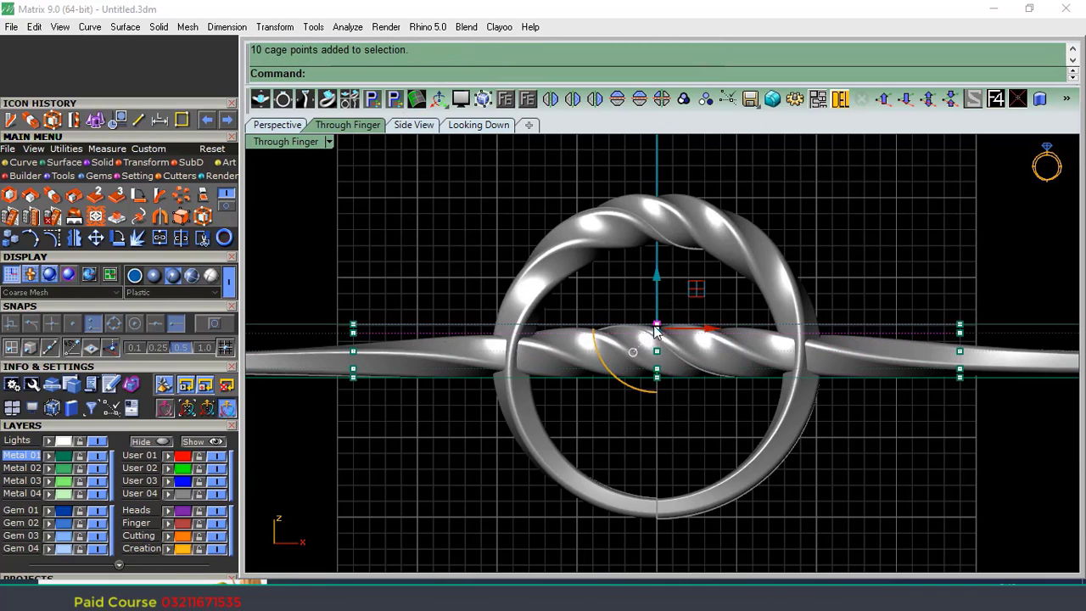
{"action": "left_click_drag", "start_coordinate": [655, 277], "coordinate": [677, 262]}
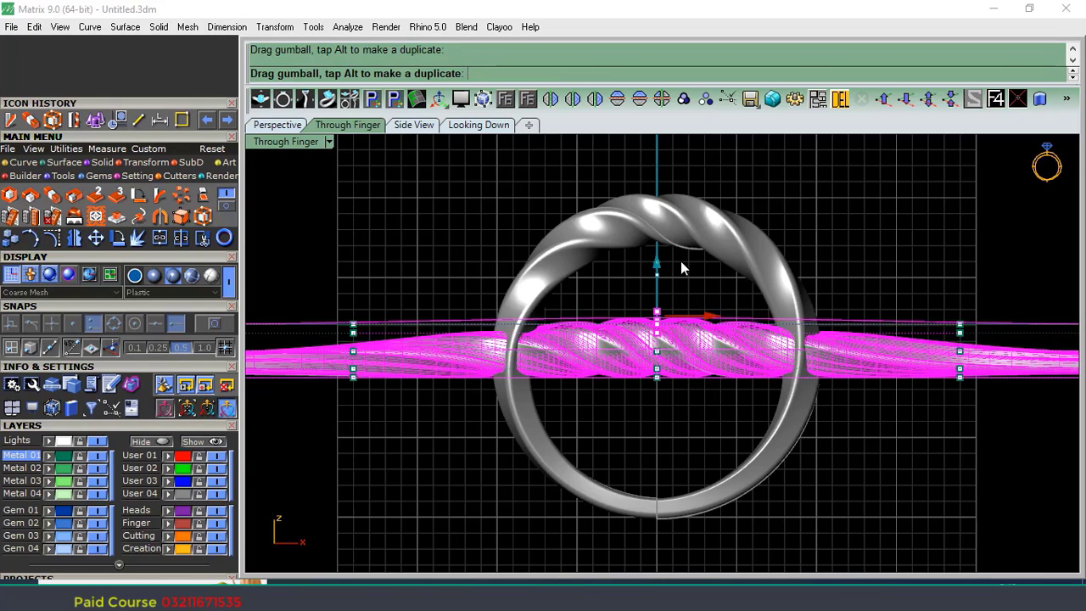
{"action": "left_click_drag", "start_coordinate": [681, 262], "coordinate": [681, 260]}
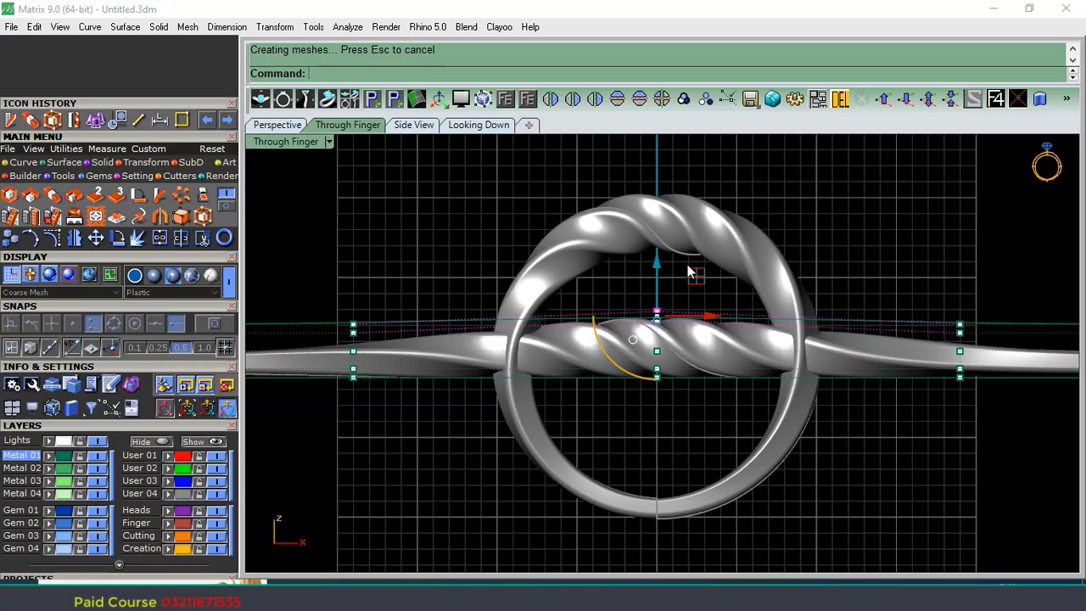
{"action": "left_click", "coordinate": [329, 330]}
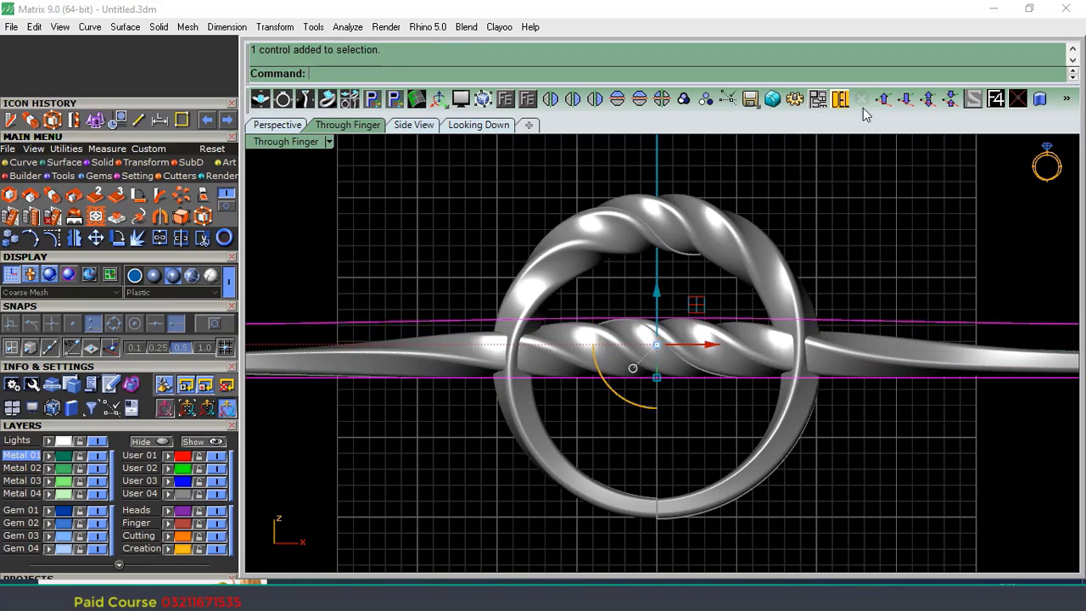
{"action": "key", "text": "Delete"}
Turn off history recording, and put the straight twisted bar on the Heads layer and hide it.
{"action": "left_click", "coordinate": [169, 389]}
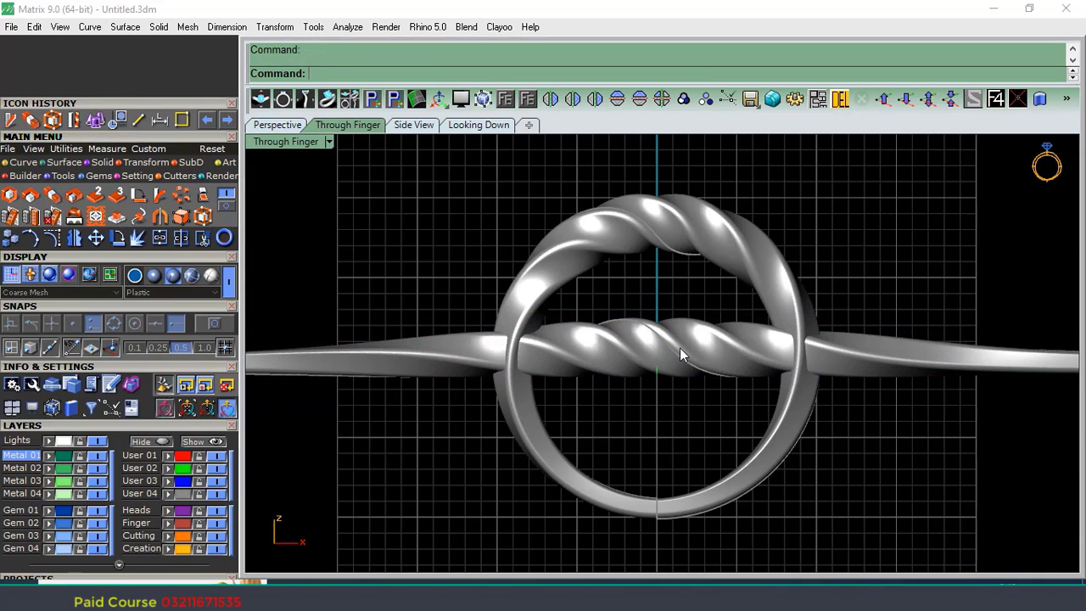
{"action": "left_click", "coordinate": [435, 374]}
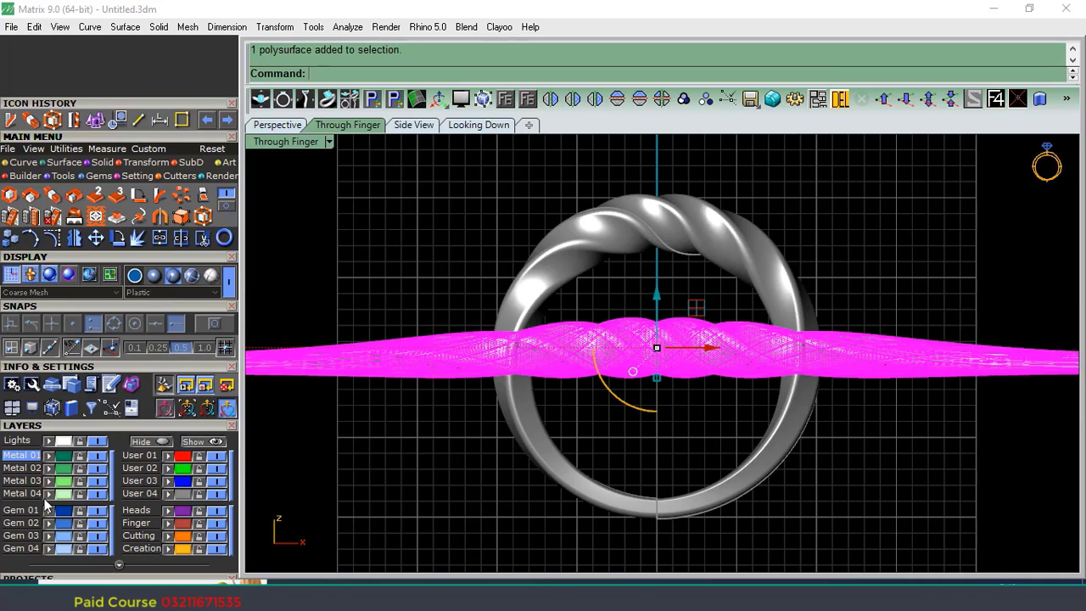
{"action": "left_click", "coordinate": [170, 512]}
{"action": "left_click", "coordinate": [218, 512]}
Hide the User 02 layer so only the ring remains for the perspective view.
{"action": "right_click_drag", "start_coordinate": [678, 321], "coordinate": [646, 363]}
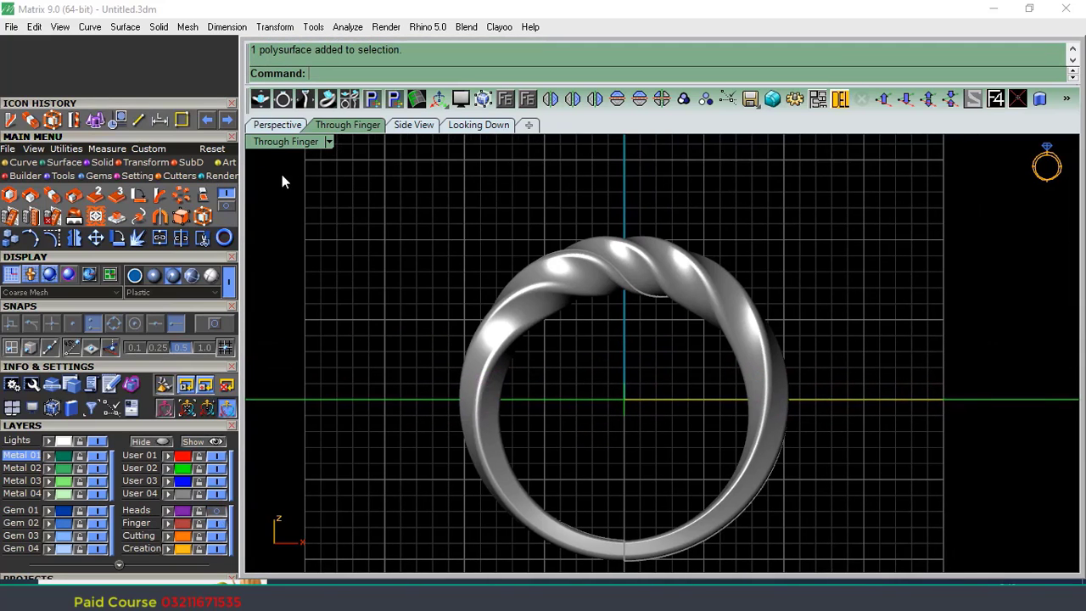
{"action": "left_click", "coordinate": [278, 125]}
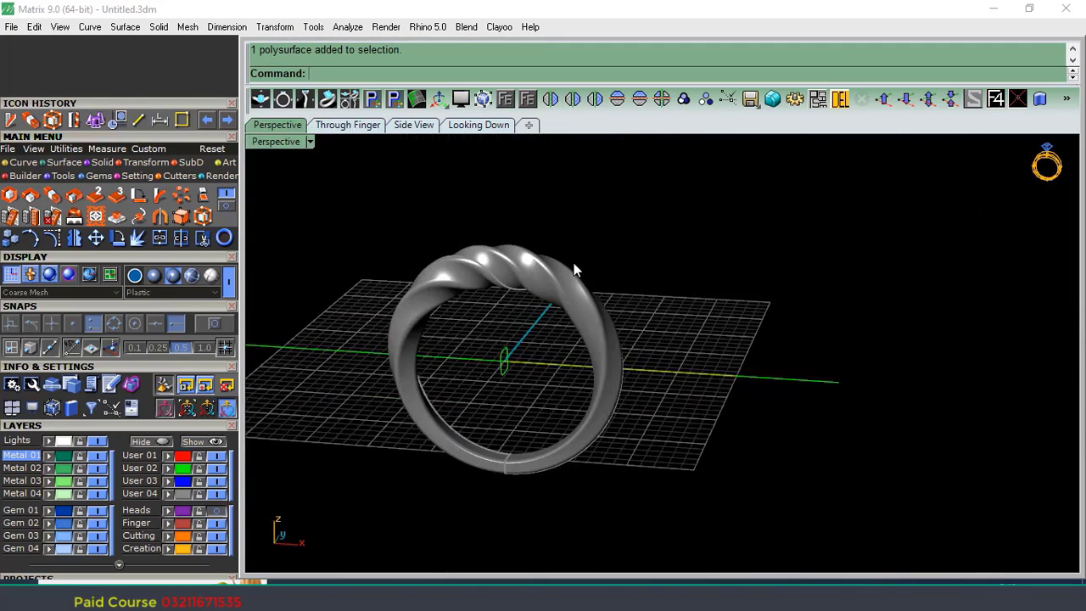
{"action": "left_click", "coordinate": [217, 468]}
{"action": "right_click_drag", "start_coordinate": [483, 373], "coordinate": [612, 301]}
{"action": "scroll", "coordinate": [611, 304], "scroll_direction": "up", "scroll_amount": 5}
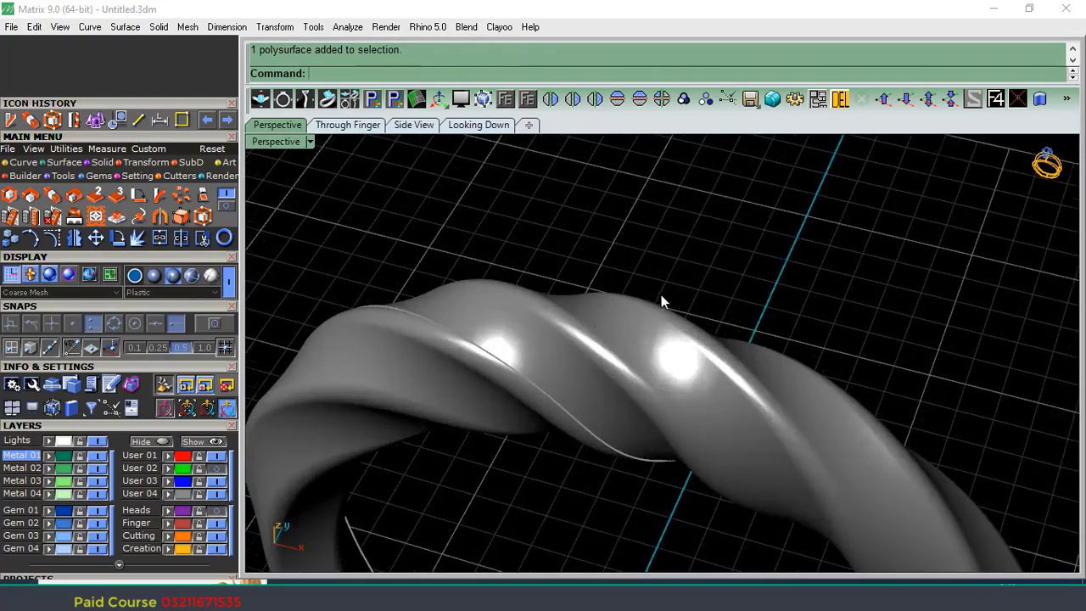
{"action": "scroll", "coordinate": [661, 294], "scroll_direction": "down", "scroll_amount": 2}
Try Extract Surface on the outer twisted surface of the ring.
{"action": "left_click", "coordinate": [100, 164]}
{"action": "left_click", "coordinate": [138, 196]}
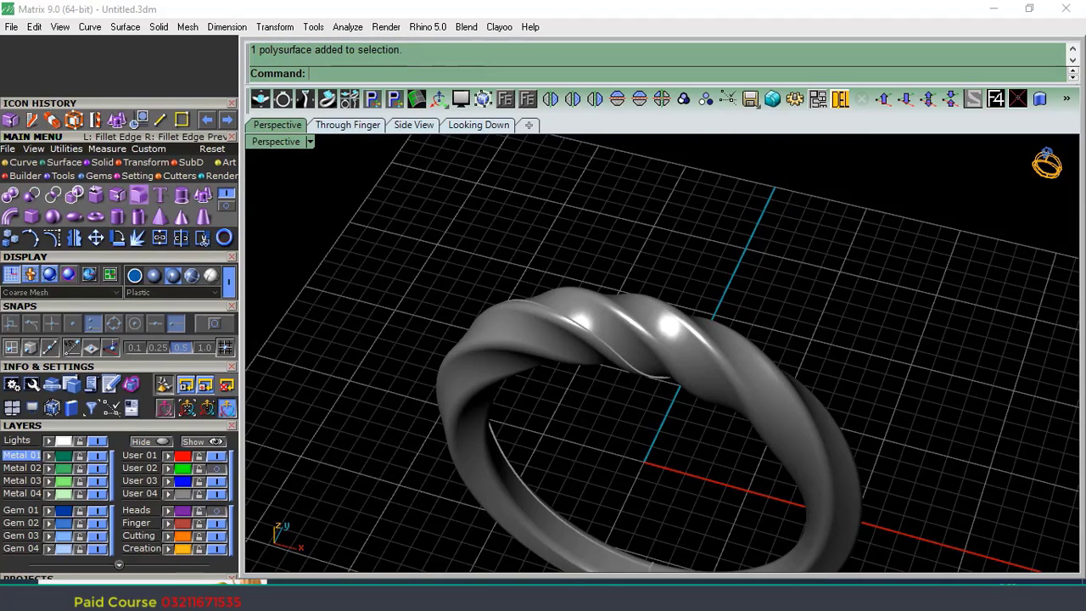
{"action": "scroll", "coordinate": [619, 343], "scroll_direction": "up", "scroll_amount": 2}
{"action": "left_click", "coordinate": [616, 337]}
{"action": "right_click", "coordinate": [615, 326]}
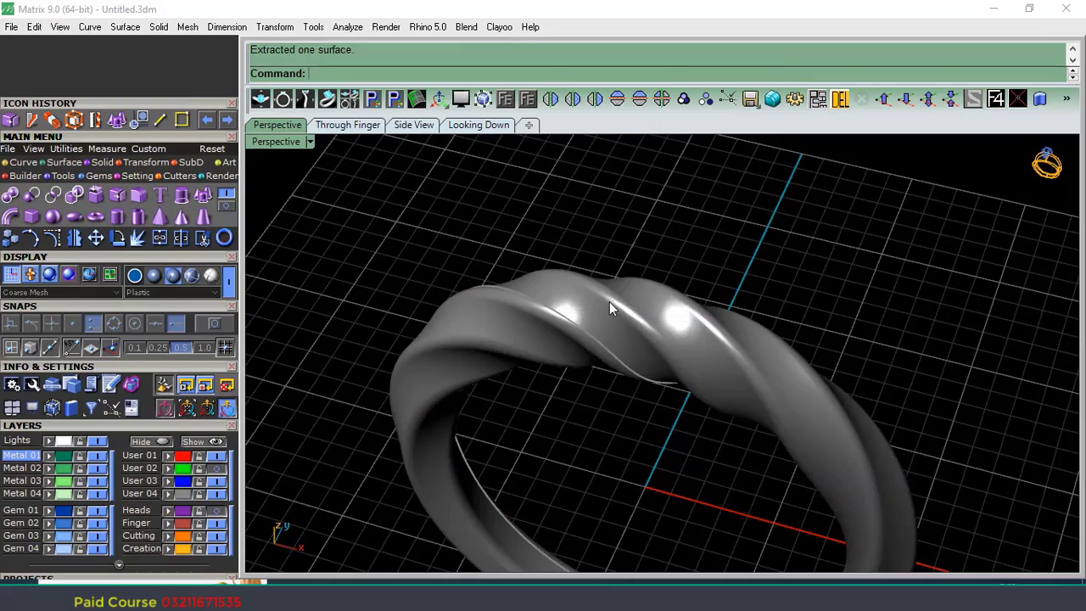
Try moving the extracted surface away from the ring, and undo both the move and the extraction.
{"action": "left_click", "coordinate": [632, 316]}
{"action": "left_click", "coordinate": [665, 347]}
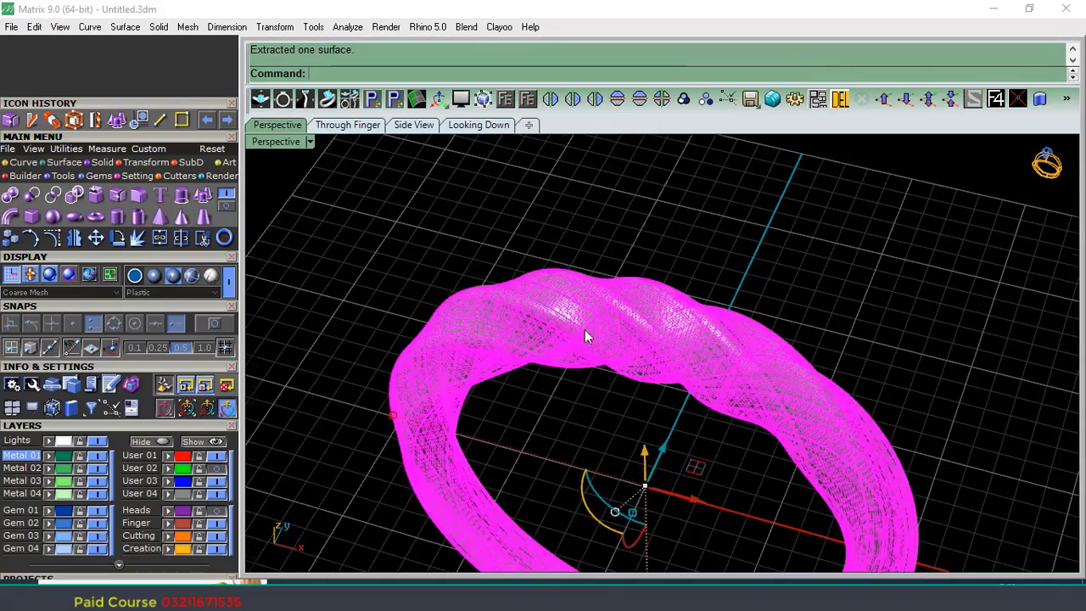
{"action": "scroll", "coordinate": [585, 329], "scroll_direction": "down", "scroll_amount": 5}
{"action": "left_click_drag", "start_coordinate": [661, 362], "coordinate": [871, 294]}
{"action": "left_click", "coordinate": [869, 294]}
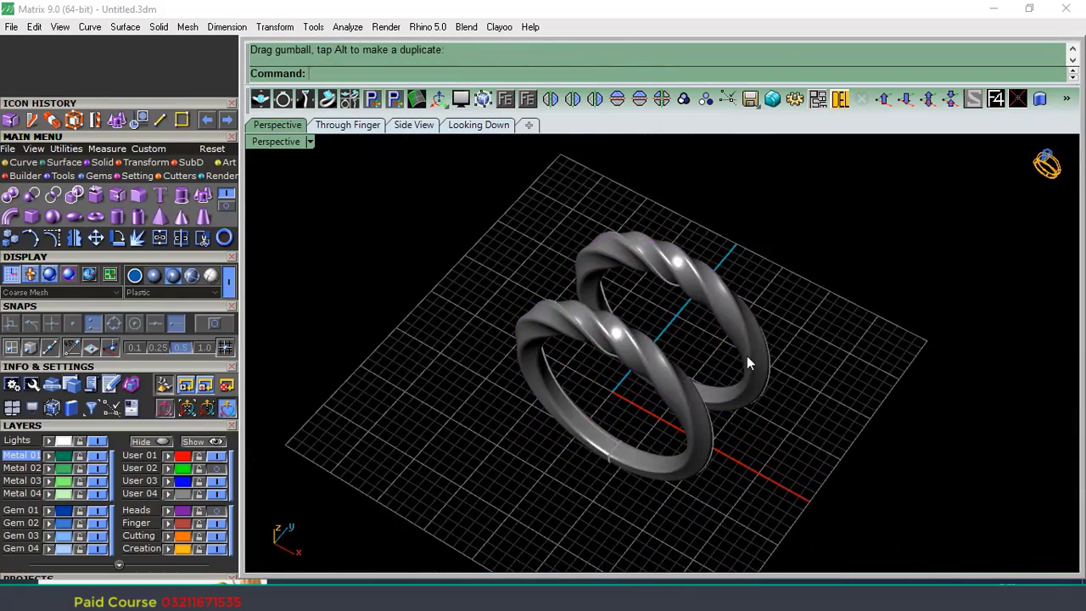
{"action": "mouse_move", "coordinate": [749, 359]}
{"action": "right_mouse_down"}
{"action": "mouse_move", "coordinate": [812, 206]}
{"action": "mouse_move", "coordinate": [810, 514]}
{"action": "mouse_move", "coordinate": [779, 209]}
{"action": "mouse_move", "coordinate": [781, 321]}
{"action": "right_mouse_up"}
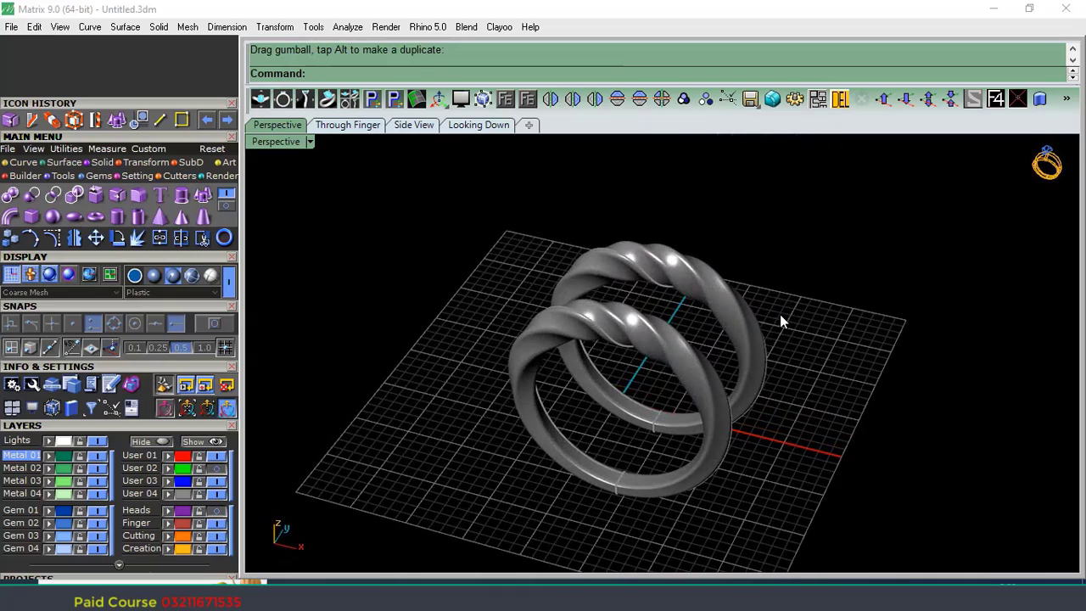
{"action": "key", "text": "ctrl+z"}
{"action": "key", "text": "ctrl+z"}
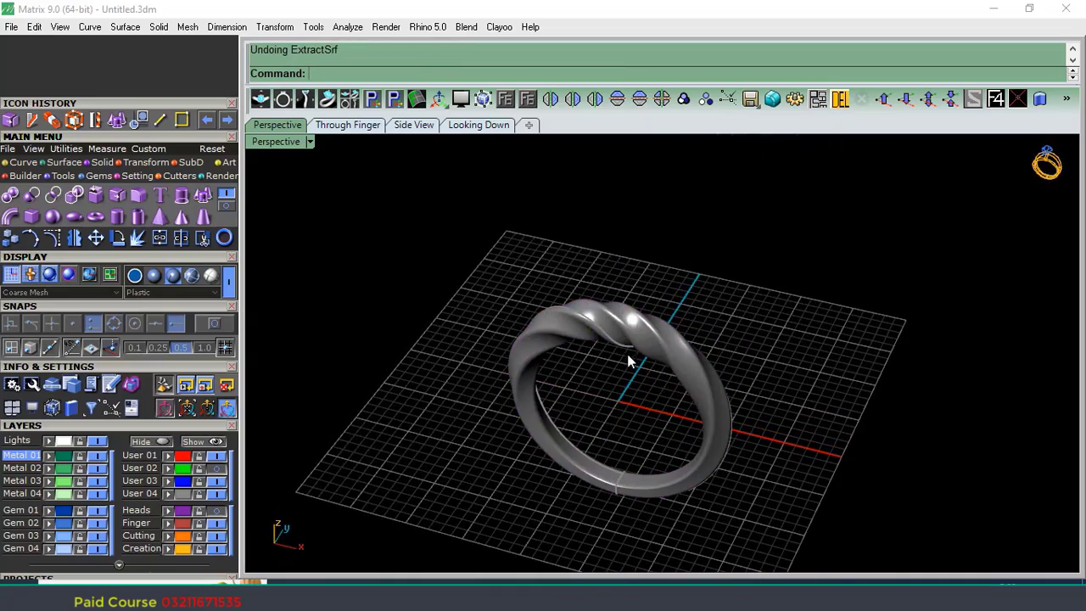
Extract four isocurves in the V direction along the ring's twisted ridges onto the User 03 layer.
{"action": "scroll", "coordinate": [625, 356], "scroll_direction": "up", "scroll_amount": 3}
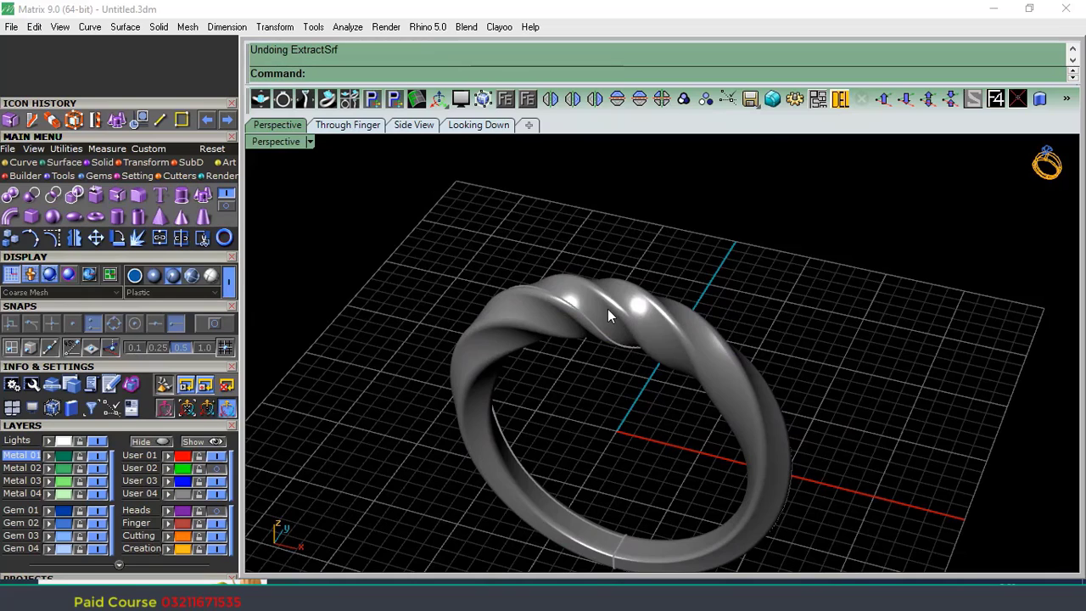
{"action": "left_click", "coordinate": [12, 163]}
{"action": "left_click", "coordinate": [204, 218]}
{"action": "right_click_drag", "start_coordinate": [700, 307], "coordinate": [660, 324]}
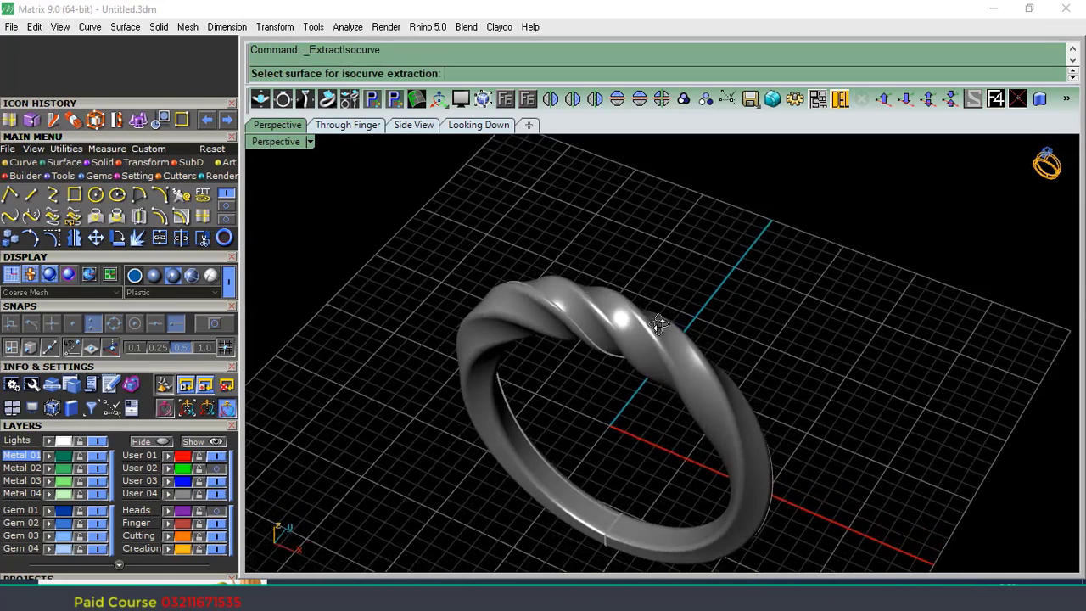
{"action": "scroll", "coordinate": [659, 324], "scroll_direction": "up", "scroll_amount": 5}
{"action": "left_click", "coordinate": [584, 307]}
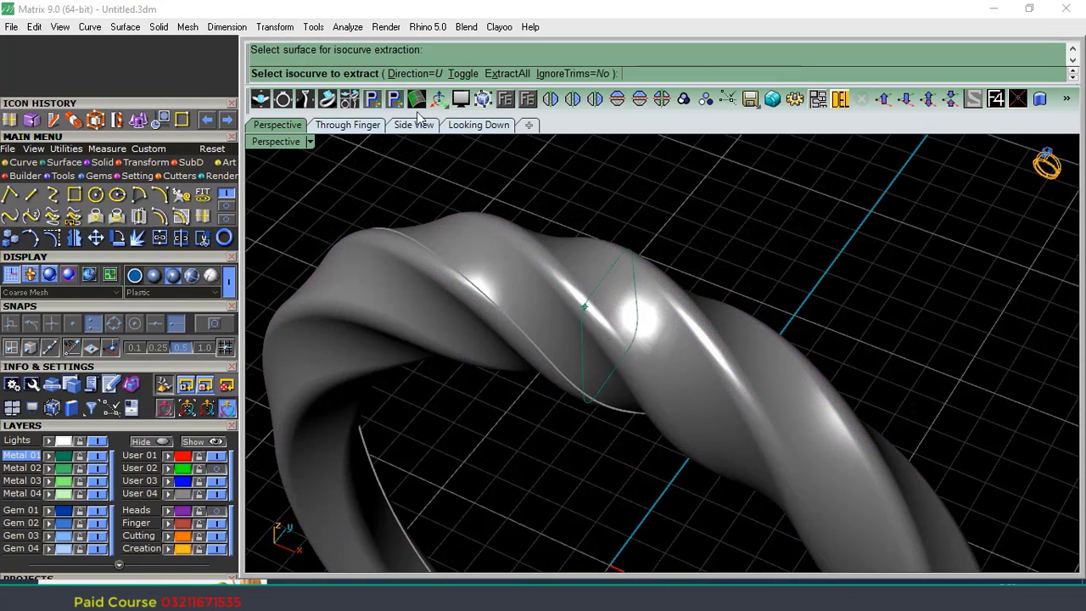
{"action": "left_click", "coordinate": [462, 75]}
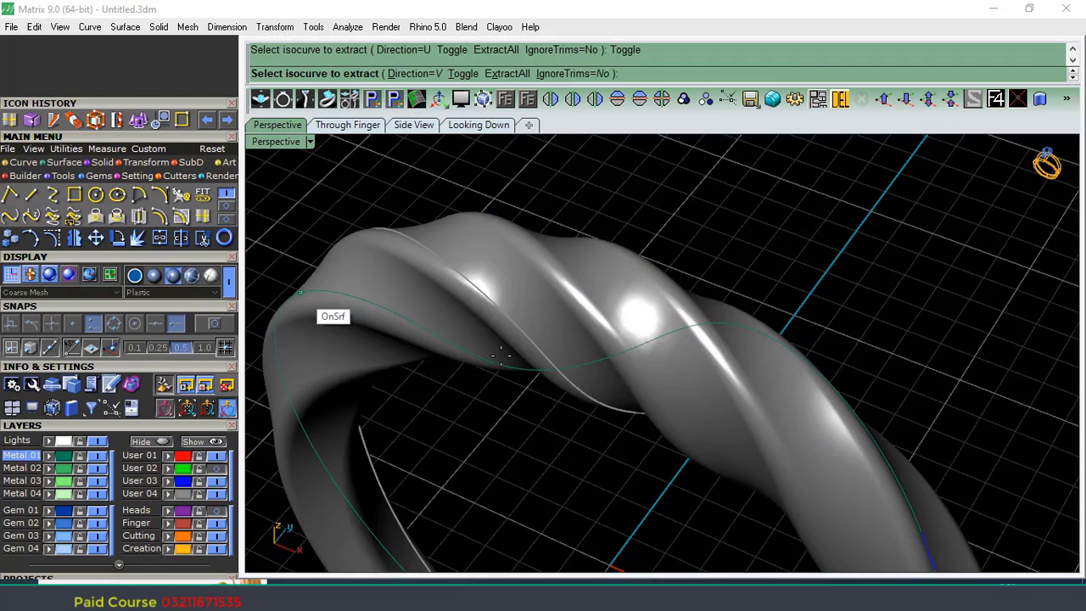
{"action": "left_click", "coordinate": [593, 314]}
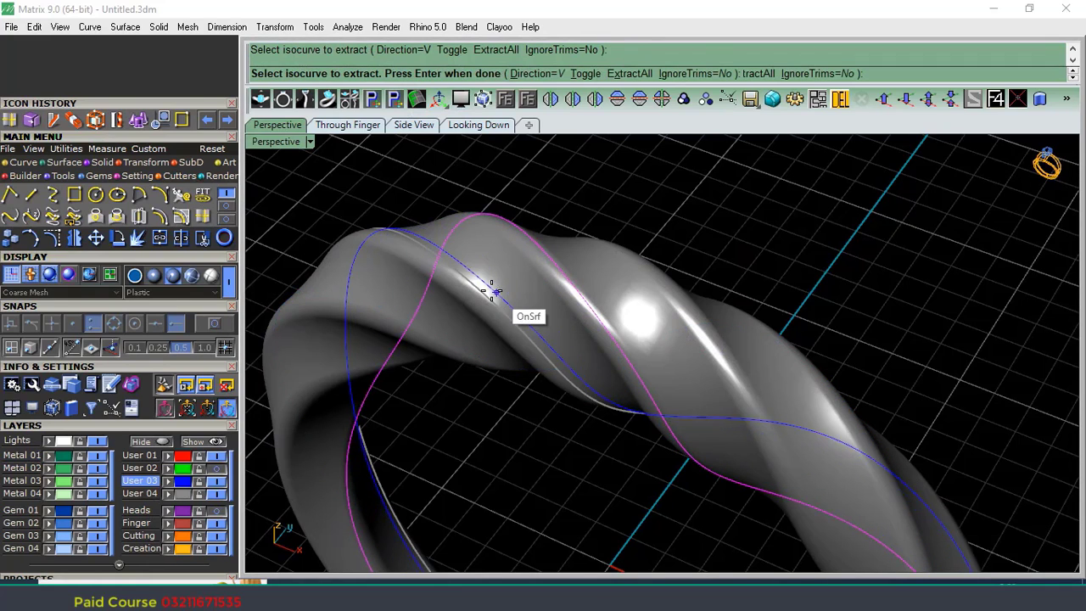
{"action": "left_click", "coordinate": [482, 290]}
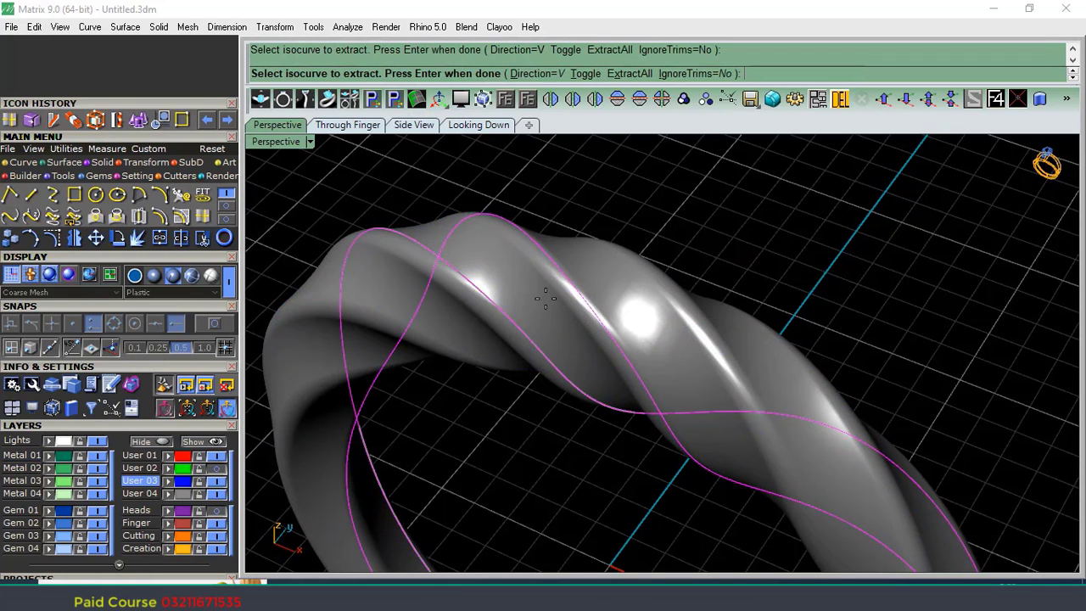
{"action": "left_click", "coordinate": [690, 328]}
{"action": "scroll", "coordinate": [530, 220], "scroll_direction": "down", "scroll_amount": 8}
{"action": "right_click_drag", "start_coordinate": [955, 341], "coordinate": [843, 359]}
{"action": "key", "text": "Return"}
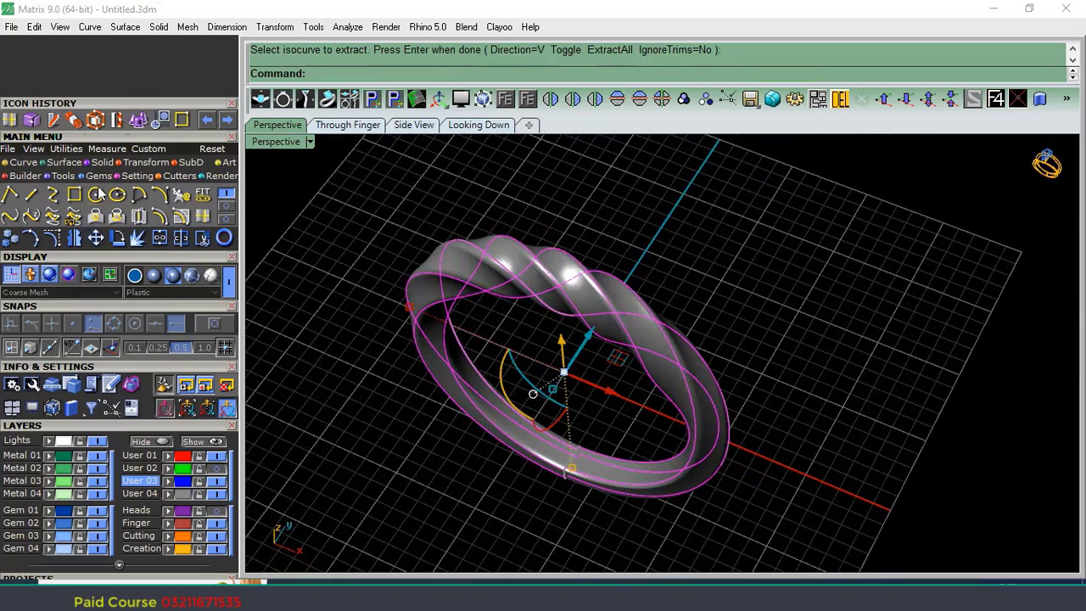
Hide the User 04 layer and draw a horizontal line from 0,0,0 with BothSides, reaching beyond the isocurves in the Through Finger view.
{"action": "right_click_drag", "start_coordinate": [505, 410], "coordinate": [330, 181]}
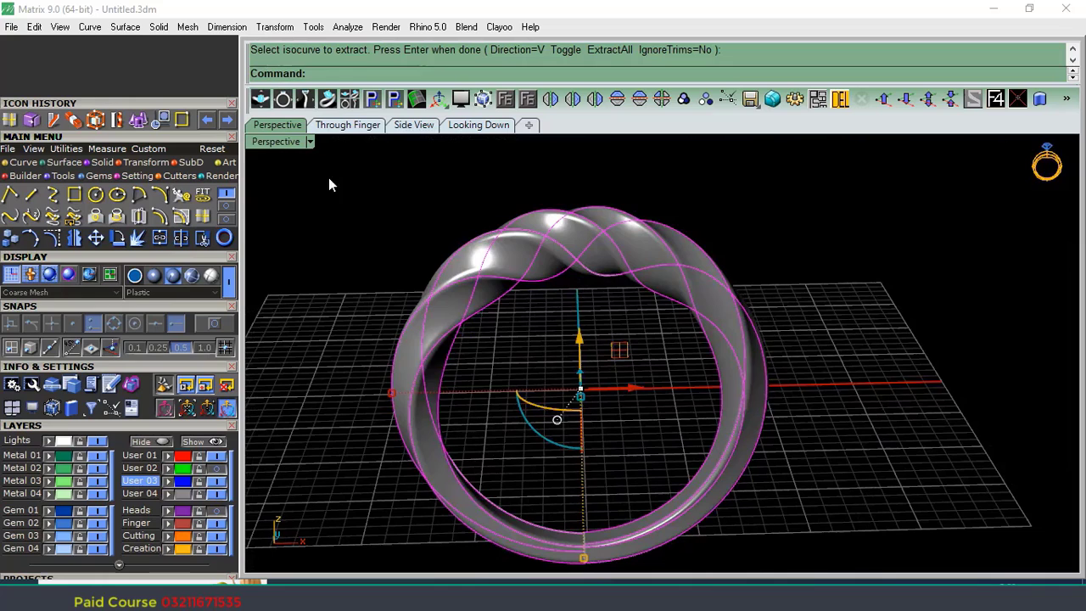
{"action": "left_click", "coordinate": [339, 127]}
{"action": "left_click", "coordinate": [216, 492]}
{"action": "right_click_drag", "start_coordinate": [582, 382], "coordinate": [587, 350]}
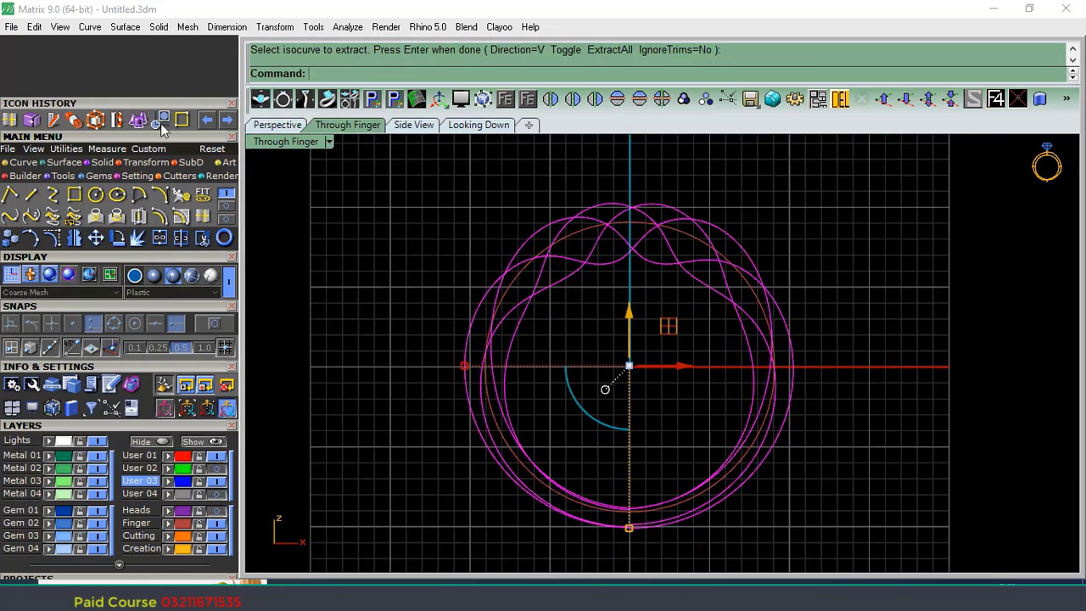
{"action": "left_click", "coordinate": [34, 199]}
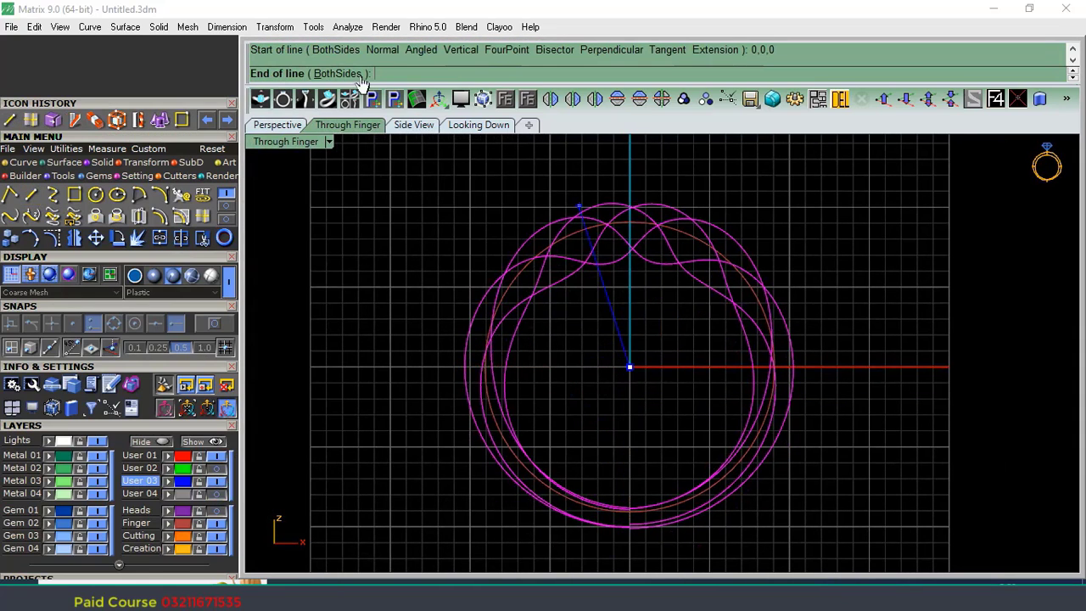
{"action": "left_click", "coordinate": [361, 74]}
{"action": "left_click", "coordinate": [353, 357]}
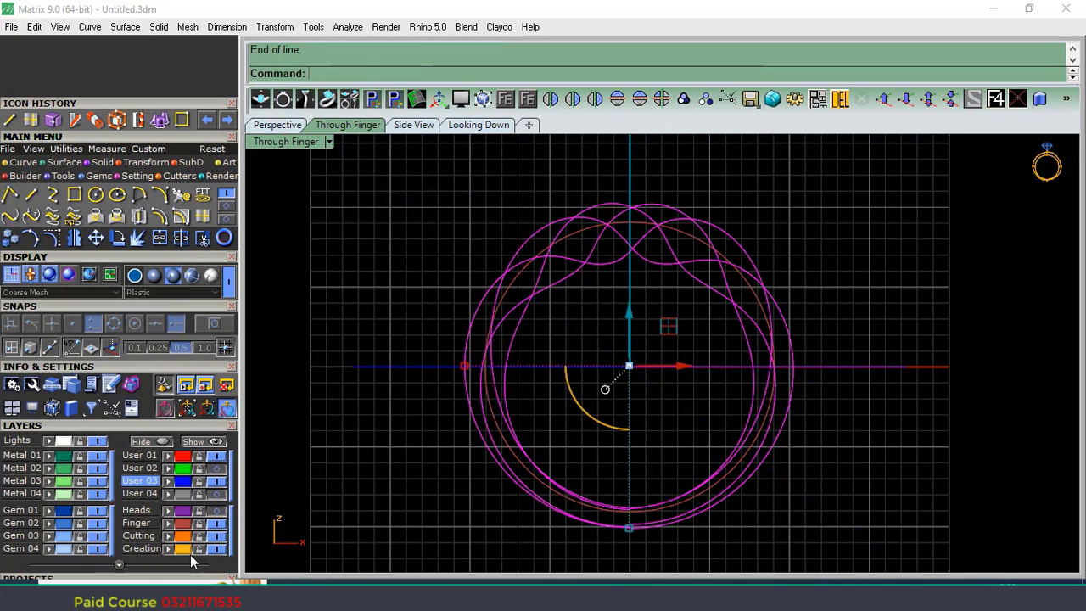
With the Finger layer locked, trim off the isocurves' lower halves below the horizontal line and delete the line.
{"action": "left_click", "coordinate": [199, 526]}
{"action": "left_click", "coordinate": [677, 490]}
{"action": "key", "text": "ctrl+a"}
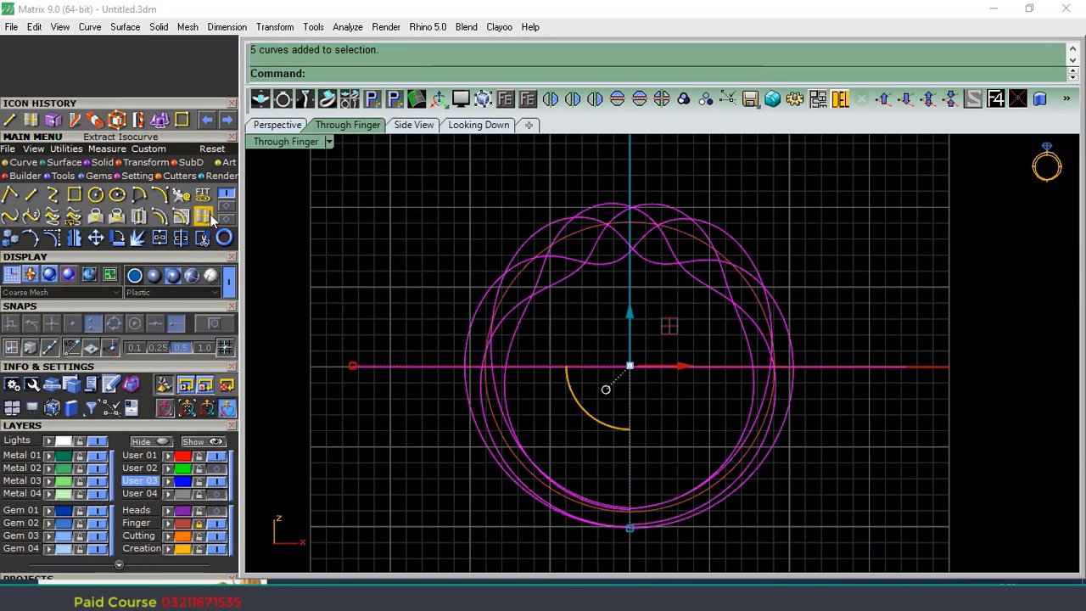
{"action": "key", "text": "ctrl+t"}
{"action": "left_click_drag", "start_coordinate": [782, 516], "coordinate": [391, 429]}
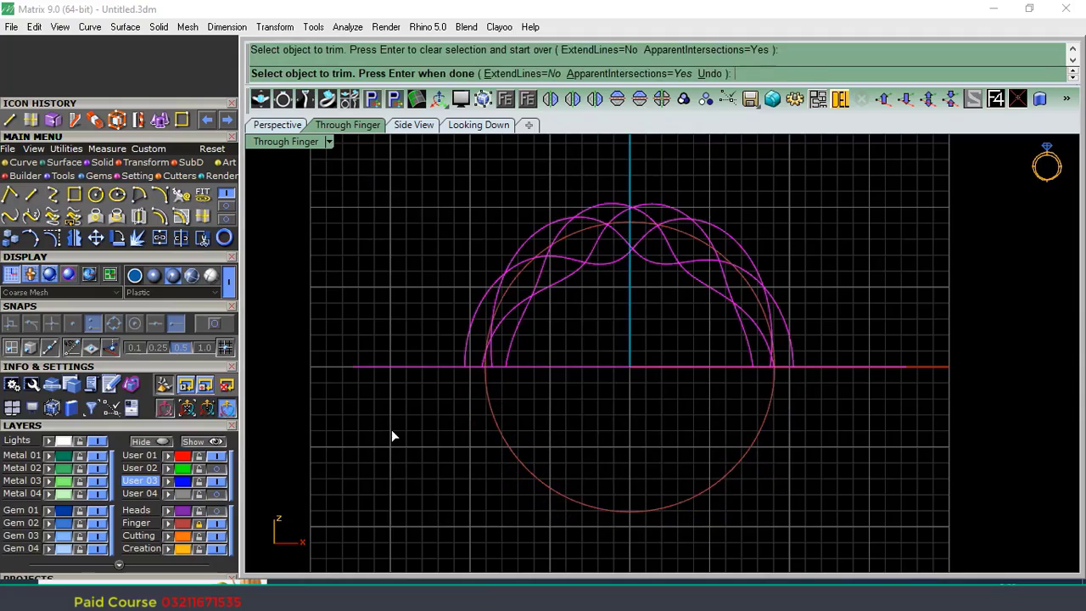
{"action": "left_click", "coordinate": [431, 366]}
{"action": "key", "text": "Delete"}
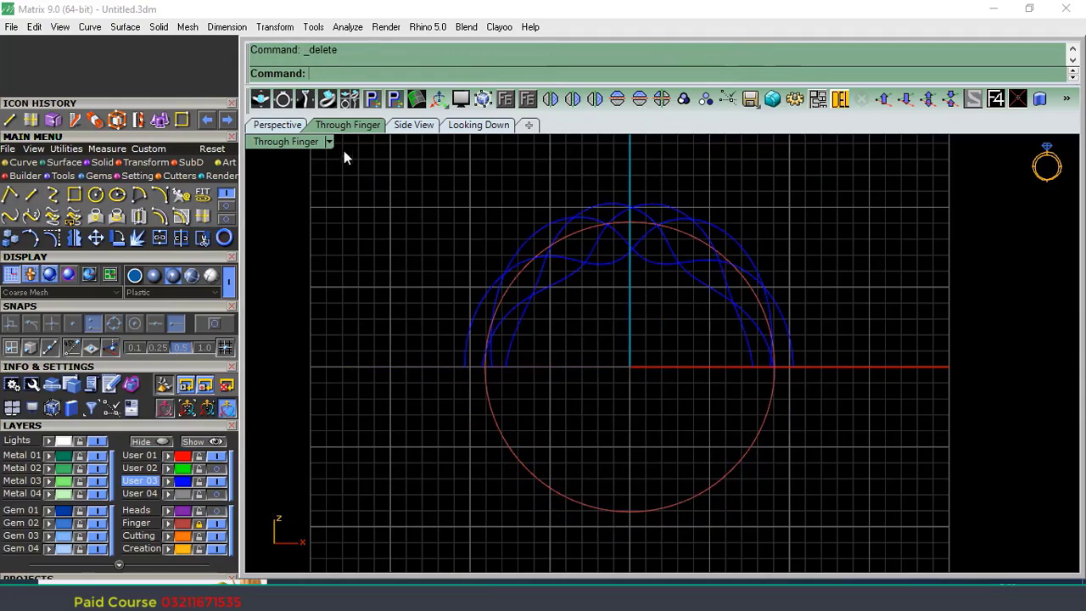
Create round pipes along all four trimmed isocurves with the Pipe command.
{"action": "left_click", "coordinate": [270, 127]}
{"action": "right_click_drag", "start_coordinate": [606, 264], "coordinate": [577, 286]}
{"action": "left_click", "coordinate": [578, 287]}
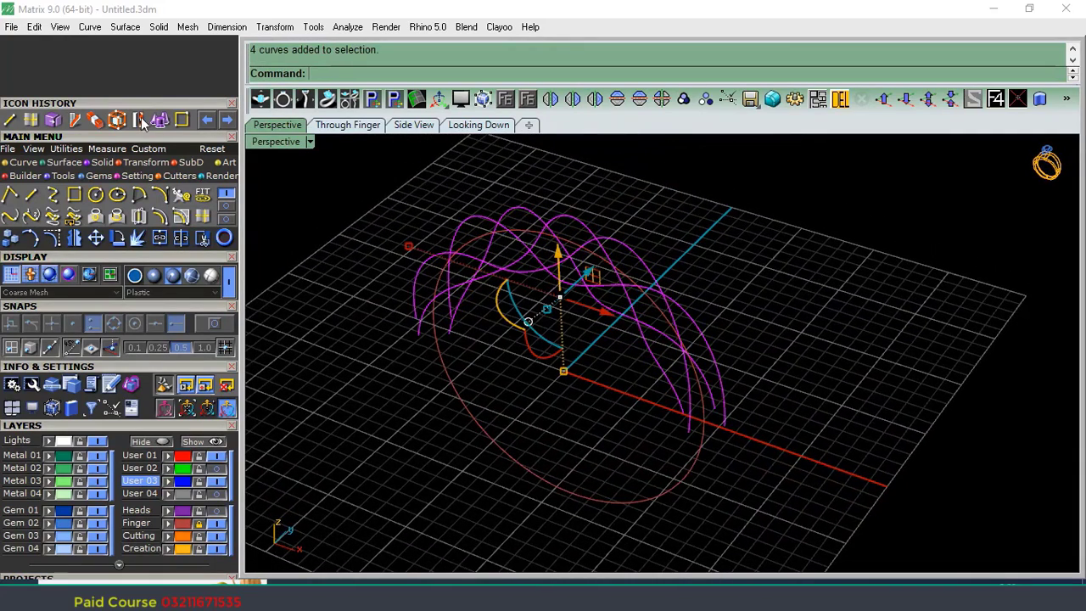
{"action": "left_click", "coordinate": [98, 162]}
{"action": "left_click", "coordinate": [10, 195]}
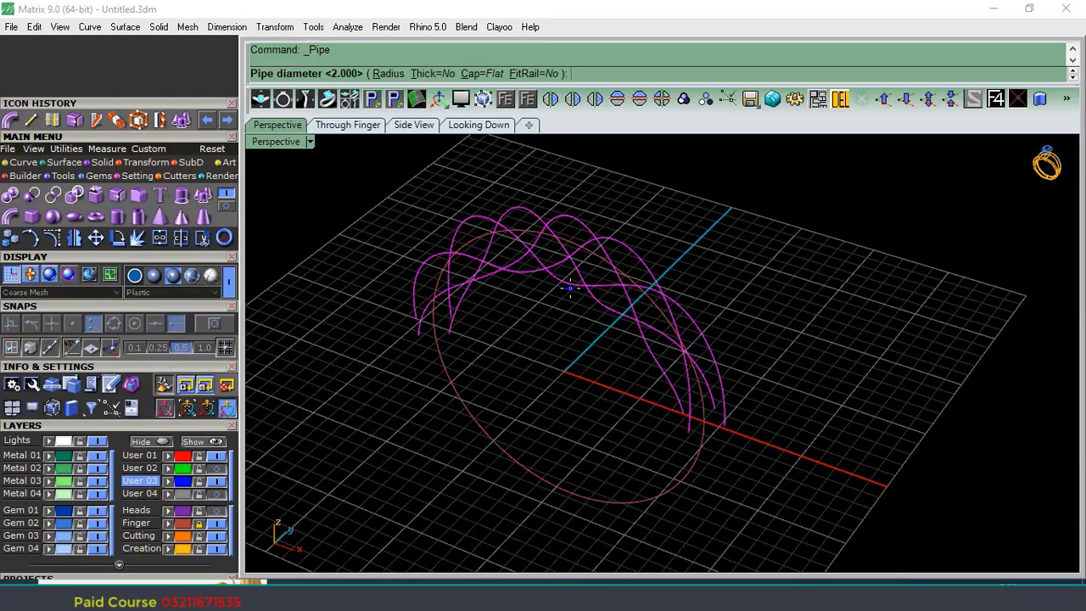
{"action": "key", "text": "Return"}
{"action": "key", "text": "Return"}
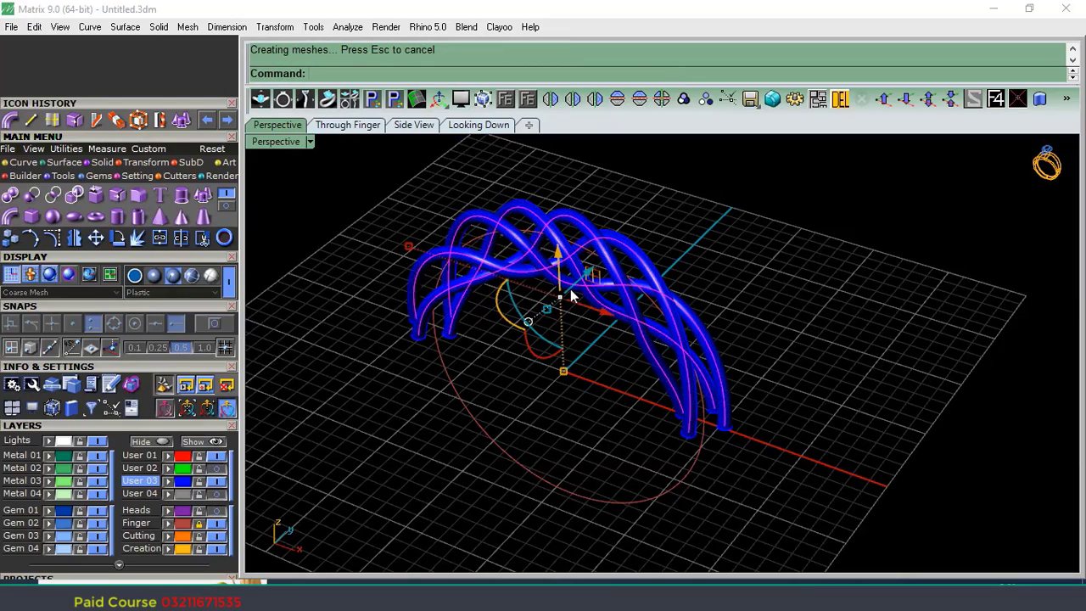
Show the User 04 layer to check the pipe ends against the ring and undo the flat-capped pipes.
{"action": "left_click", "coordinate": [216, 496]}
{"action": "right_click_drag", "start_coordinate": [661, 291], "coordinate": [737, 306]}
{"action": "scroll", "coordinate": [746, 434], "scroll_direction": "up", "scroll_amount": 8}
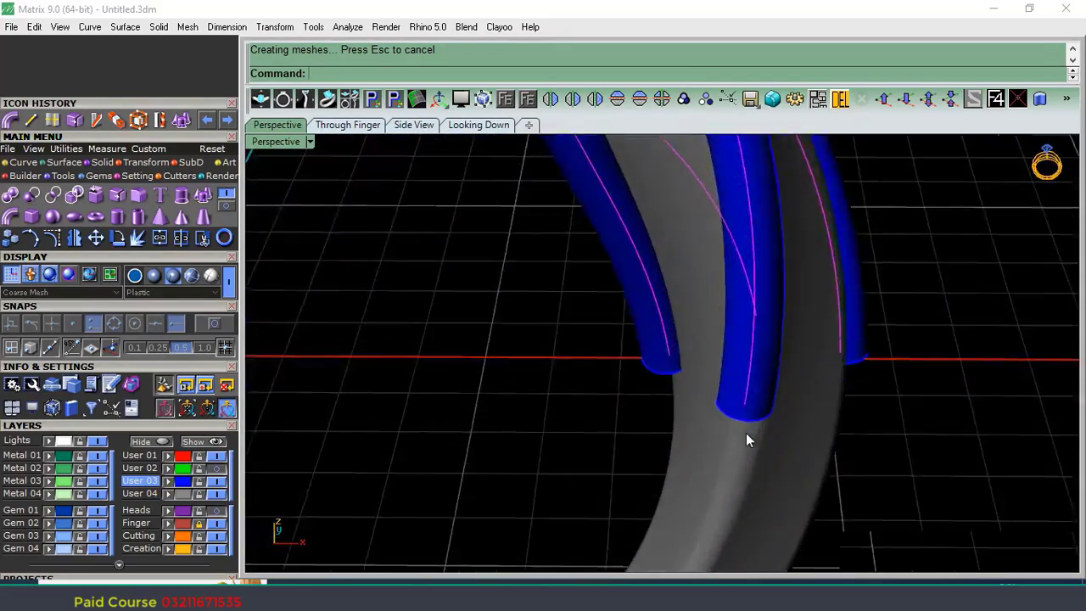
{"action": "right_click_drag", "start_coordinate": [747, 434], "coordinate": [733, 296]}
{"action": "scroll", "coordinate": [750, 378], "scroll_direction": "down", "scroll_amount": 7}
{"action": "scroll", "coordinate": [742, 281], "scroll_direction": "up", "scroll_amount": 5}
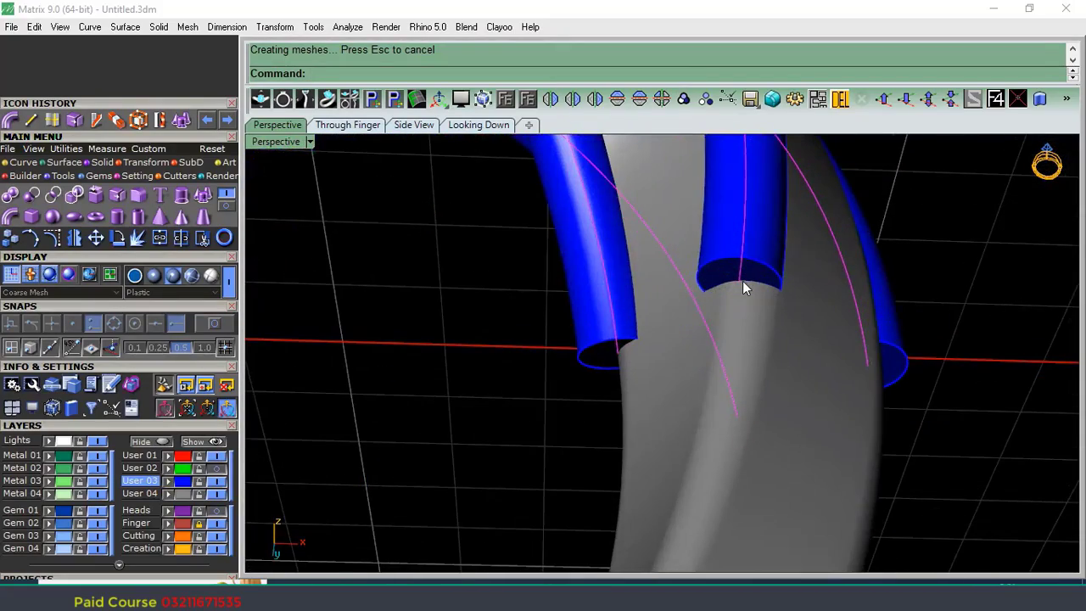
{"action": "key", "text": "ctrl+z"}
Pipe the four isocurves at 0.800 diameter with round caps and delete the isocurves.
{"action": "left_click", "coordinate": [14, 121]}
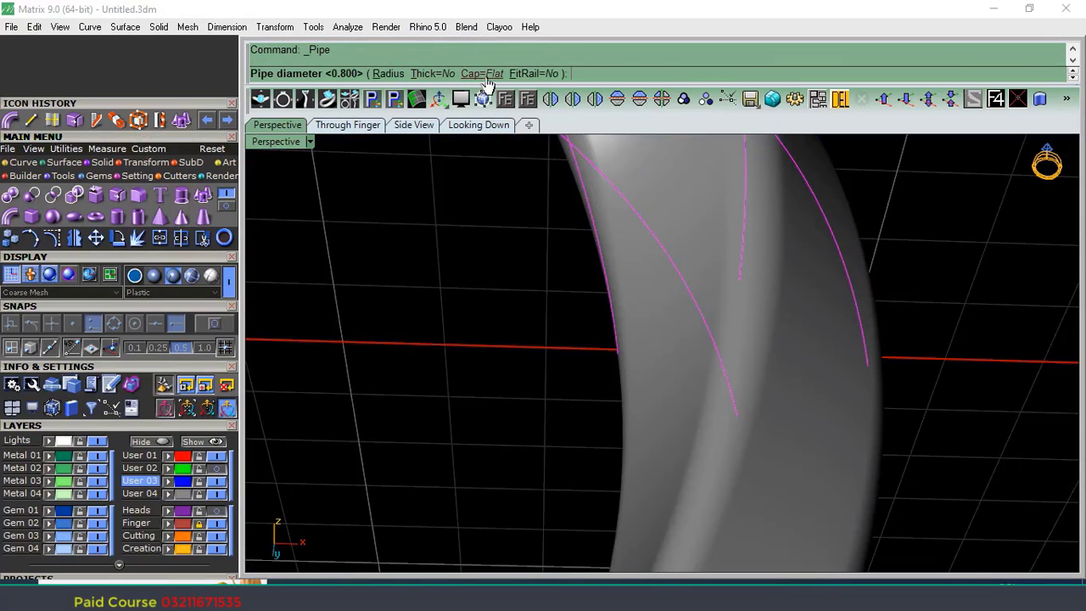
{"action": "left_click", "coordinate": [484, 75]}
{"action": "left_click", "coordinate": [382, 74]}
{"action": "right_click_drag", "start_coordinate": [563, 235], "coordinate": [689, 355]}
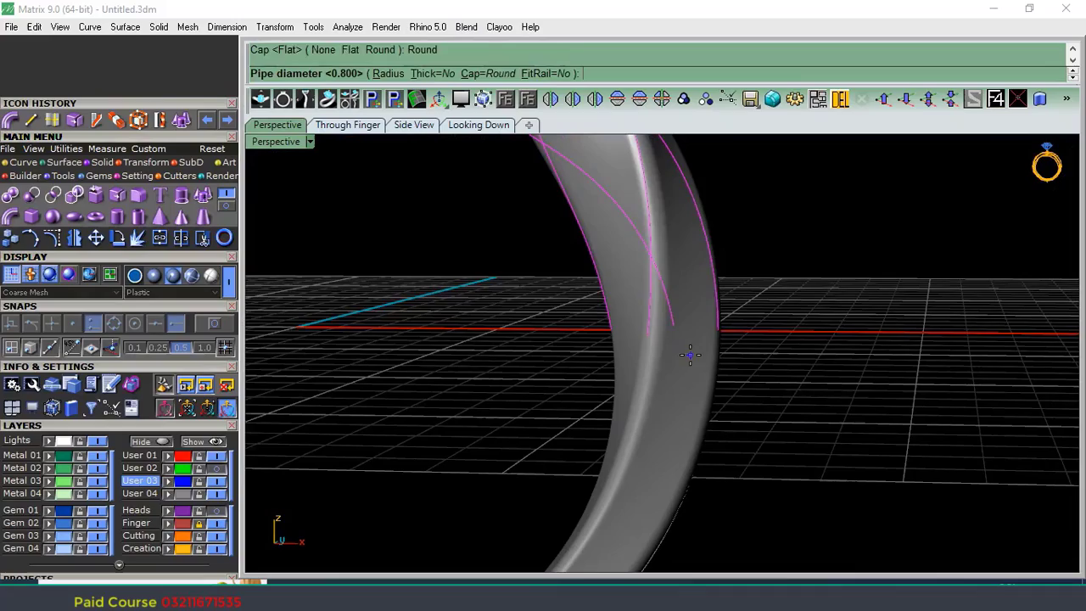
{"action": "left_click", "coordinate": [840, 104]}
{"action": "scroll", "coordinate": [755, 408], "scroll_direction": "down", "scroll_amount": 10}
{"action": "right_click_drag", "start_coordinate": [755, 408], "coordinate": [747, 333]}
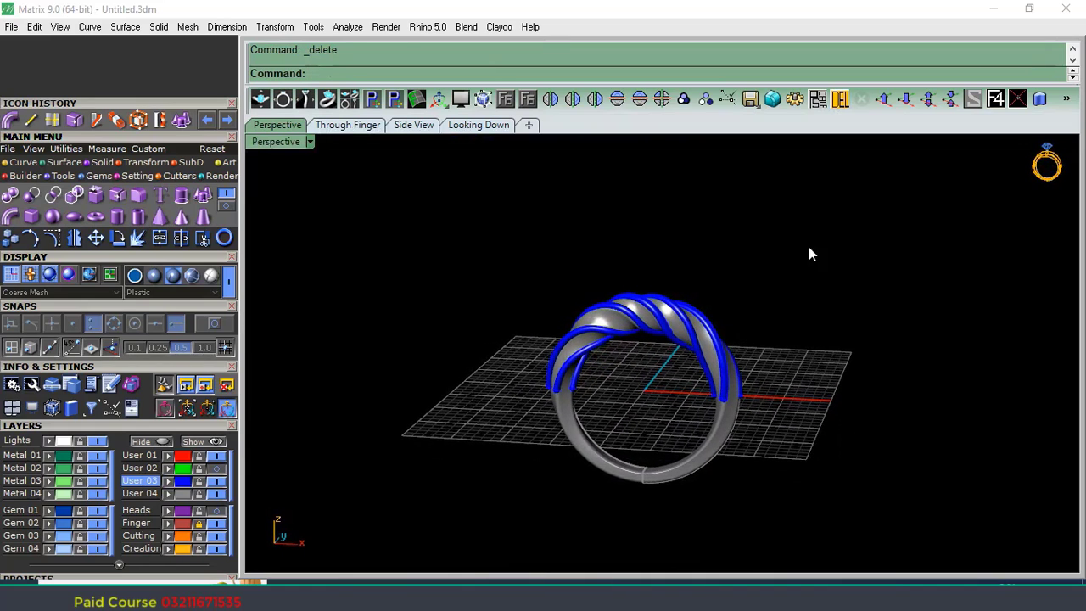
Group the ring with its four pipes and put the group on the Metal 01 layer.
{"action": "left_click_drag", "start_coordinate": [467, 420], "coordinate": [468, 419]}
{"action": "left_click", "coordinate": [684, 99]}
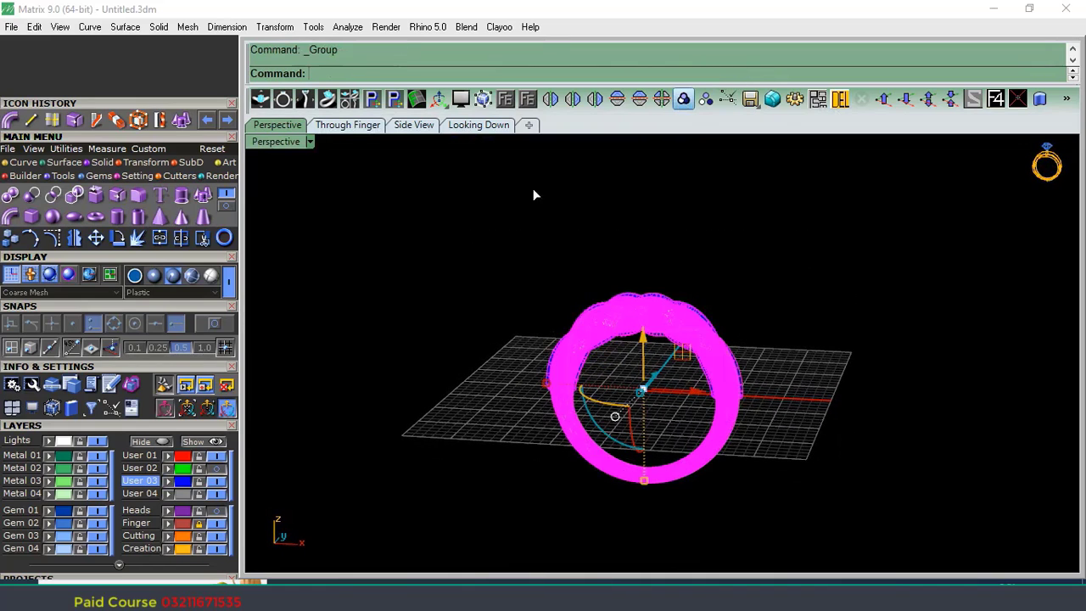
{"action": "left_click", "coordinate": [774, 300]}
{"action": "right_click_drag", "start_coordinate": [774, 296], "coordinate": [706, 328]}
{"action": "scroll", "coordinate": [661, 314], "scroll_direction": "up", "scroll_amount": 6}
Apply CageEdit to the grouped ring using a bounding box control cage and the Global region.
{"action": "left_click", "coordinate": [659, 308]}
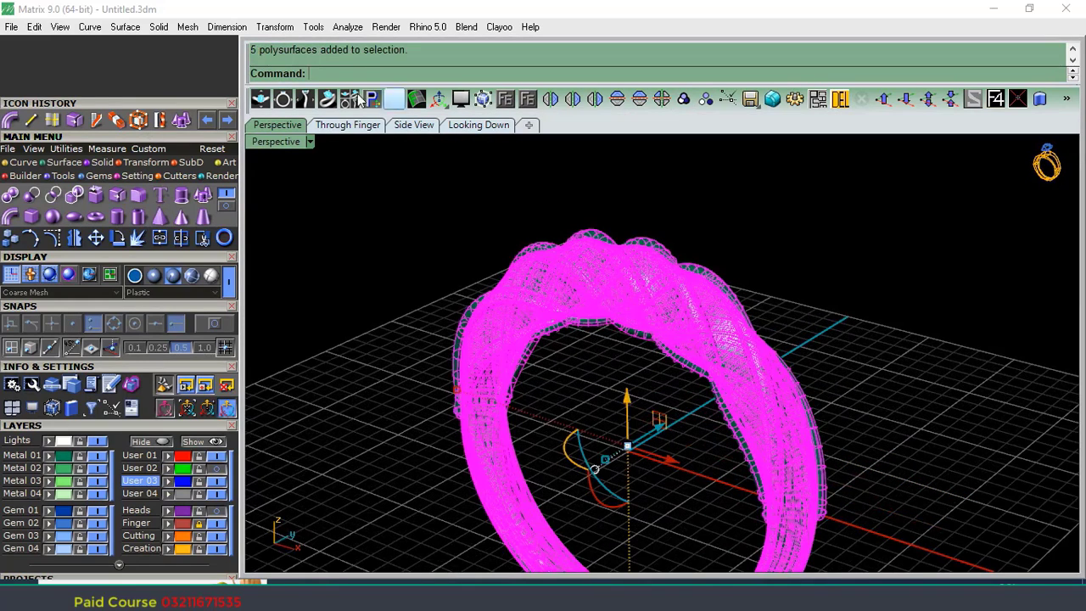
{"action": "left_click", "coordinate": [142, 163]}
{"action": "left_click", "coordinate": [203, 215]}
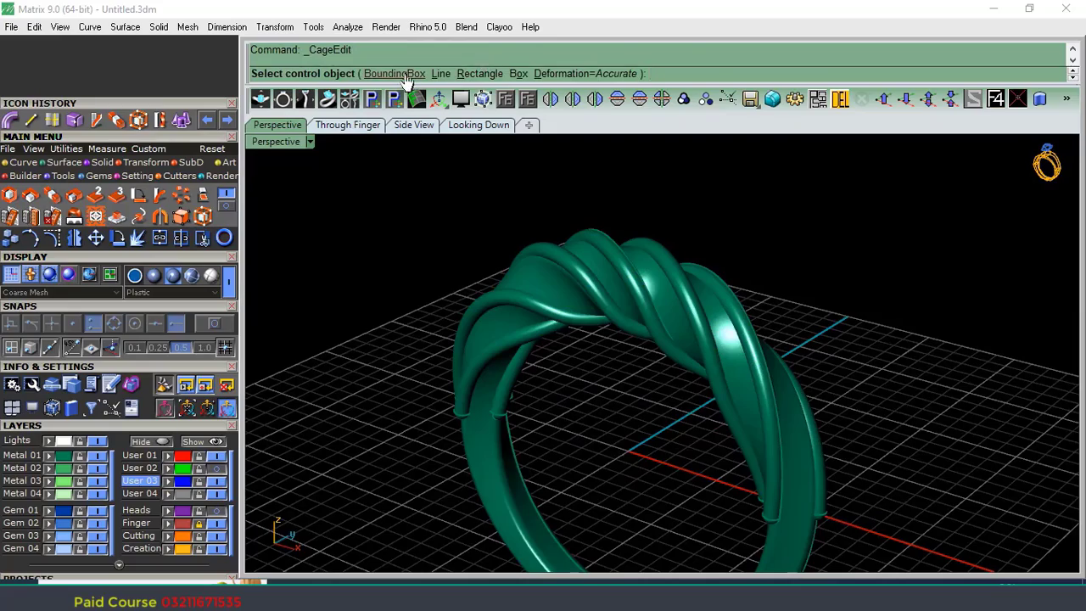
{"action": "left_click", "coordinate": [395, 73]}
{"action": "key", "text": "Return"}
{"action": "key", "text": "Return"}
{"action": "key", "text": "Return"}
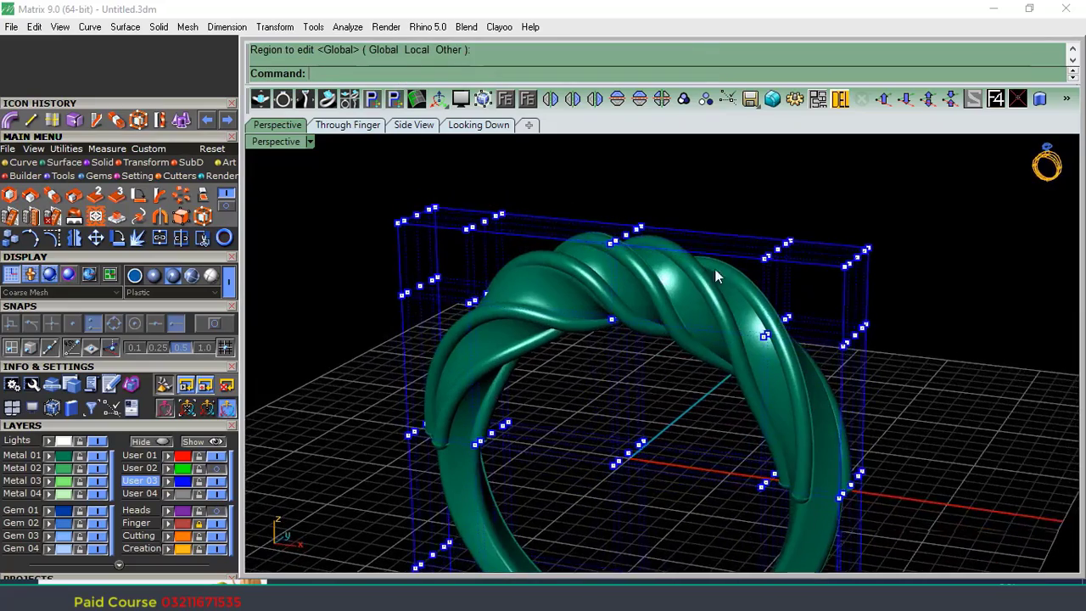
Select the ten cage points at the middle of the ring's top and scale them outward across the band's width.
{"action": "left_click_drag", "start_coordinate": [698, 189], "coordinate": [597, 350]}
{"action": "right_click_drag", "start_coordinate": [675, 273], "coordinate": [615, 319]}
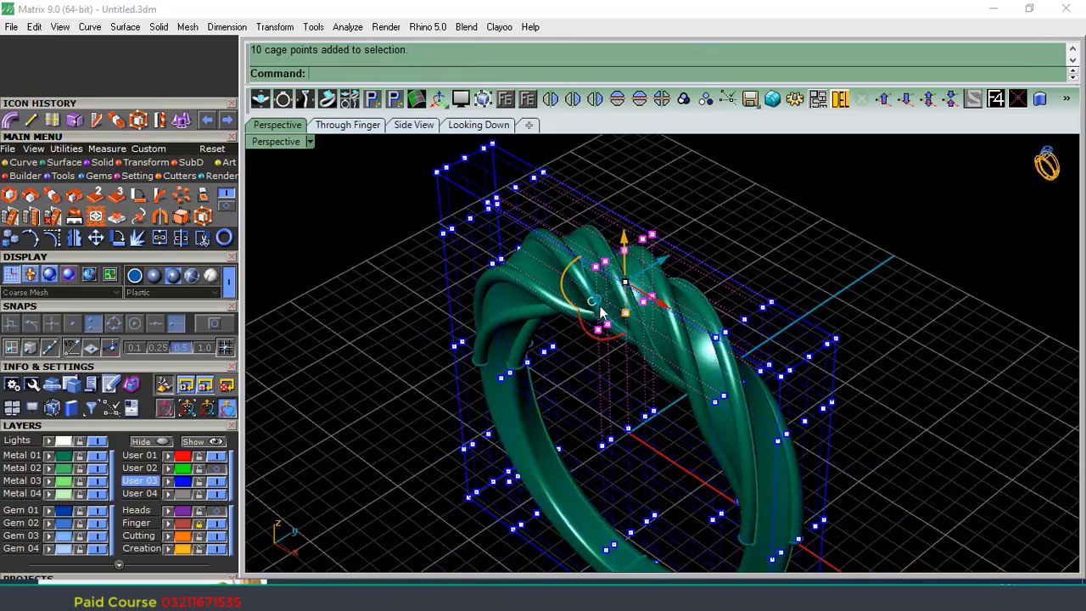
{"action": "left_click_drag", "start_coordinate": [600, 312], "coordinate": [571, 327]}
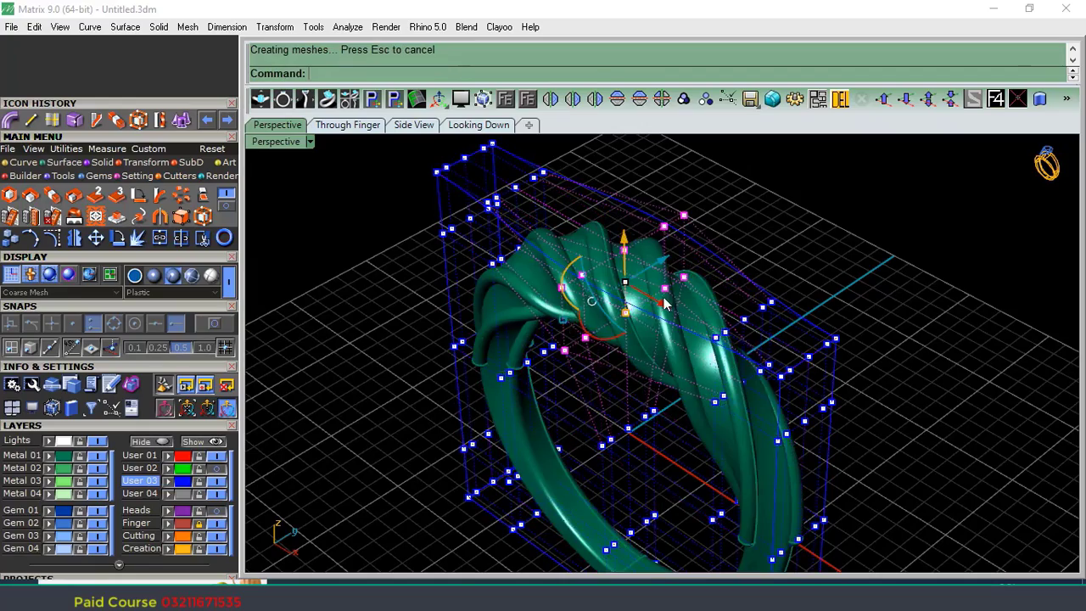
Select the upper cage points on both sides of the middle and scale them slightly inward across the band's width.
{"action": "right_click_drag", "start_coordinate": [691, 279], "coordinate": [723, 286]}
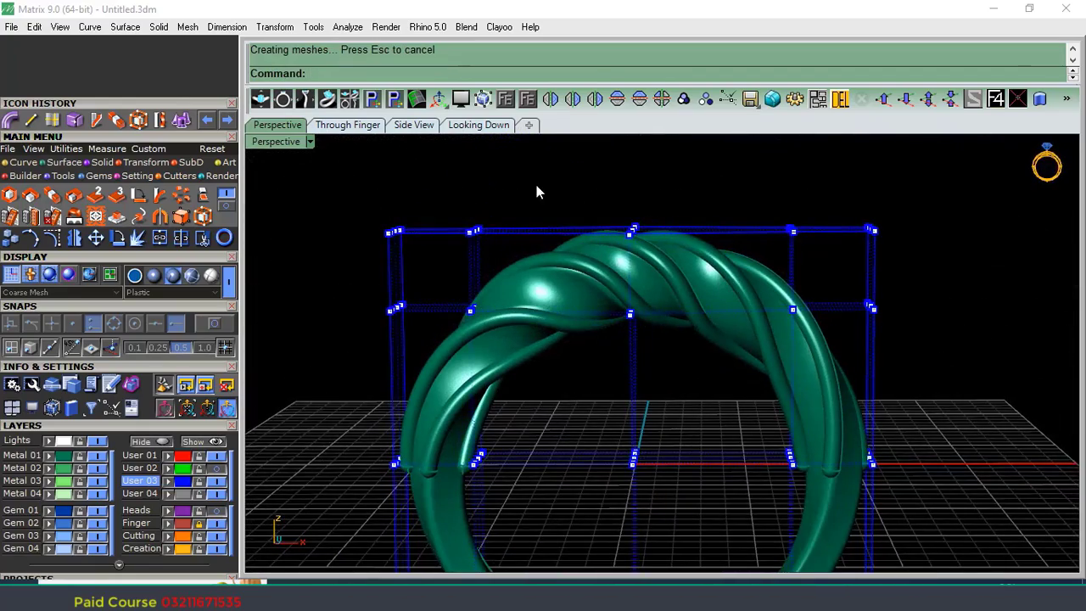
{"action": "left_click_drag", "start_coordinate": [536, 185], "coordinate": [444, 340]}
{"action": "left_click_drag", "start_coordinate": [838, 174], "coordinate": [769, 355], "text": "shift"}
{"action": "right_click_drag", "start_coordinate": [782, 275], "coordinate": [559, 411]}
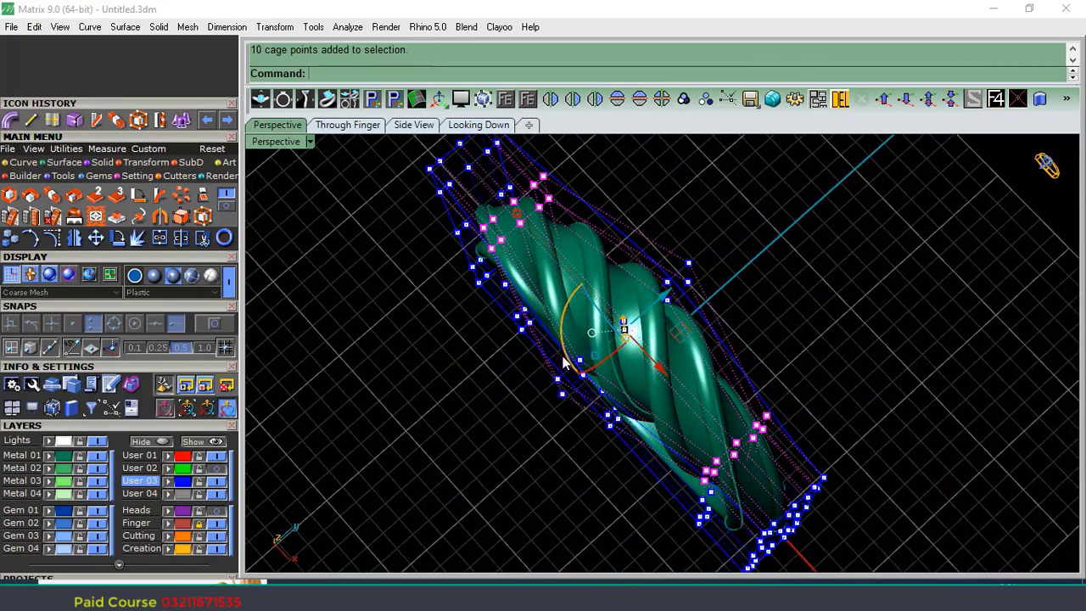
{"action": "scroll", "coordinate": [674, 292], "scroll_direction": "up", "scroll_amount": 2}
{"action": "scroll", "coordinate": [668, 292], "scroll_direction": "down", "scroll_amount": 6}
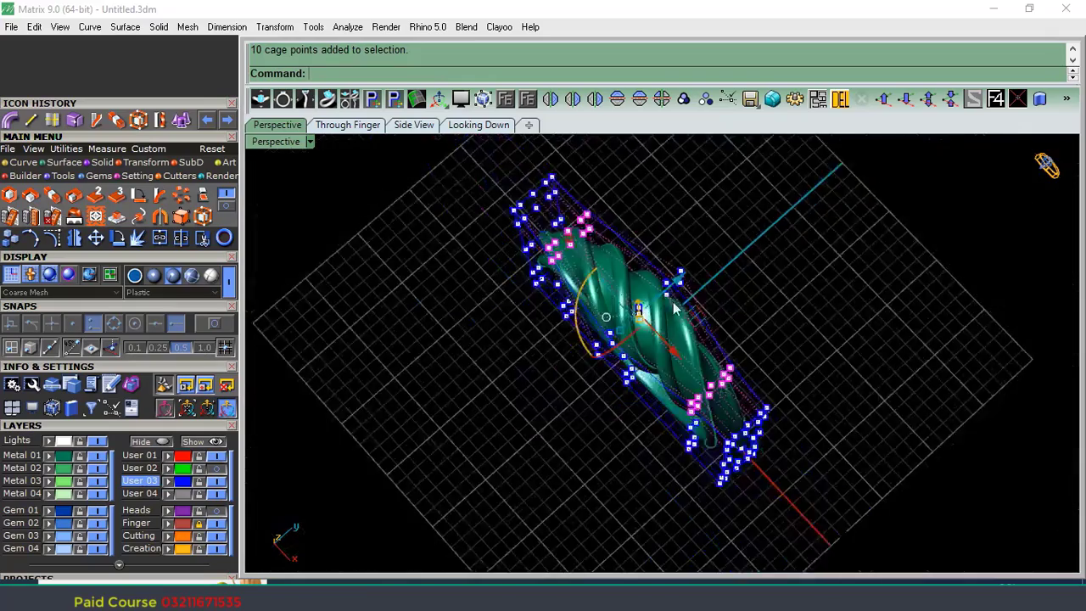
{"action": "right_click_drag", "start_coordinate": [694, 356], "coordinate": [660, 297]}
{"action": "scroll", "coordinate": [626, 299], "scroll_direction": "up", "scroll_amount": 6}
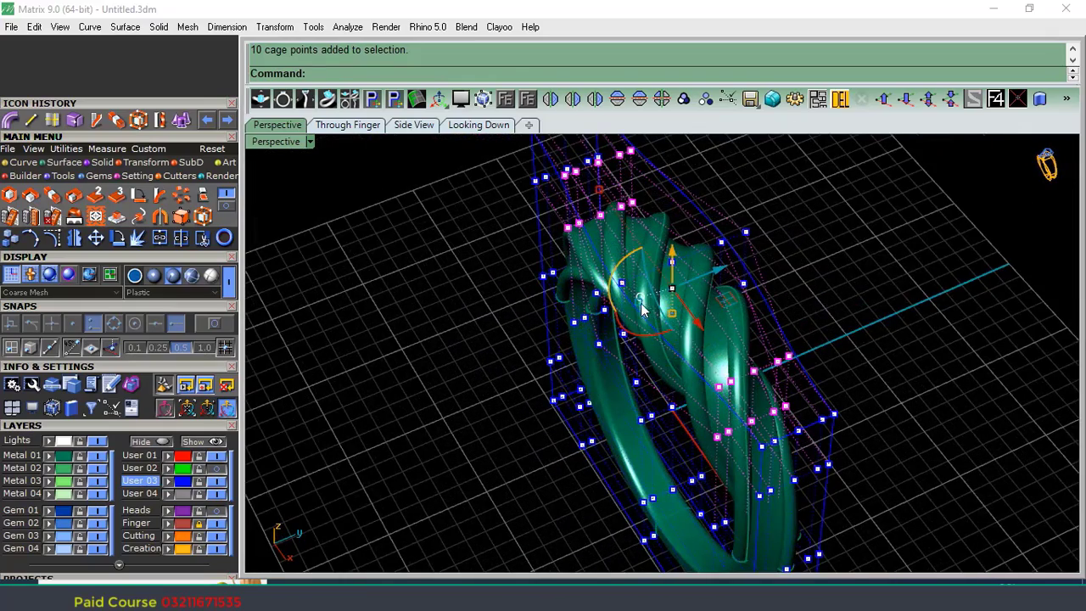
{"action": "left_click_drag", "start_coordinate": [642, 310], "coordinate": [653, 304]}
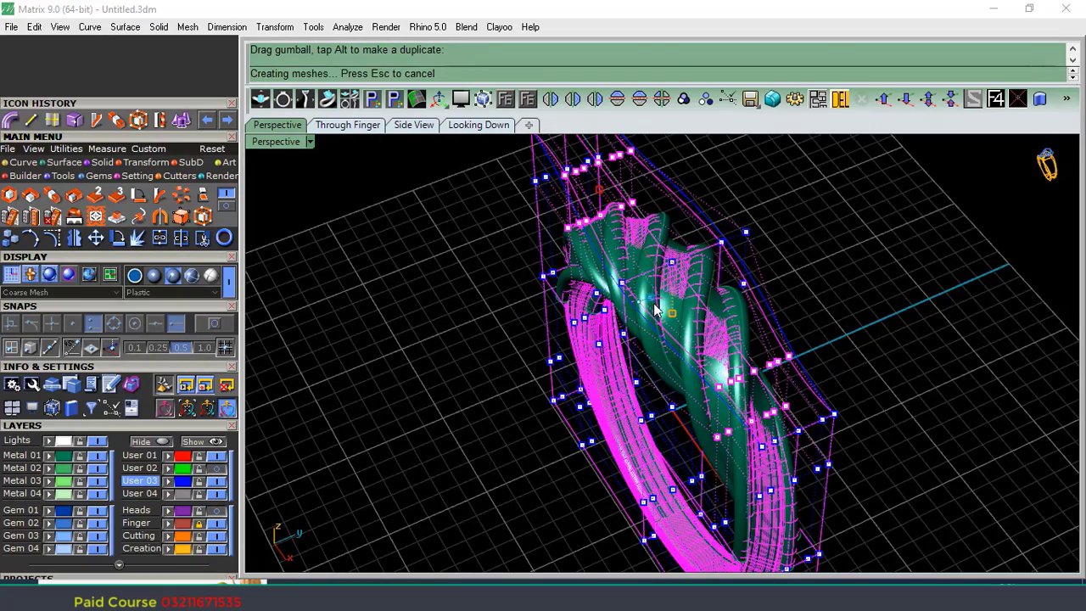
Reselect the cage points at the top middle, scale them further outward across the width, and leave point editing.
{"action": "right_click_drag", "start_coordinate": [596, 328], "coordinate": [733, 239]}
{"action": "left_click_drag", "start_coordinate": [705, 180], "coordinate": [609, 297]}
{"action": "right_click_drag", "start_coordinate": [652, 227], "coordinate": [617, 346]}
{"action": "left_click_drag", "start_coordinate": [600, 347], "coordinate": [582, 365]}
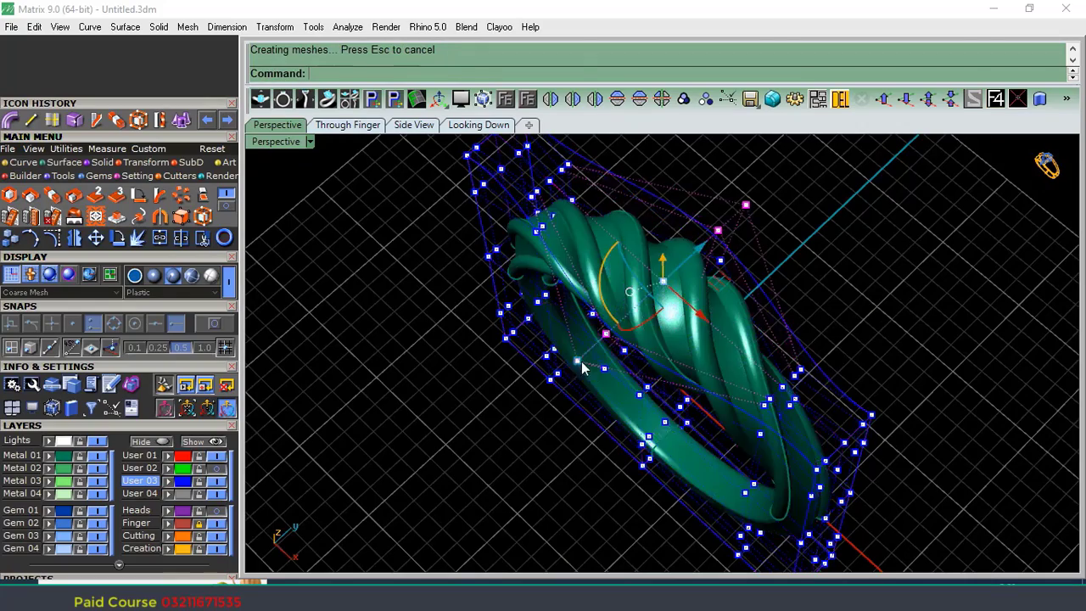
{"action": "right_click_drag", "start_coordinate": [582, 365], "coordinate": [605, 332]}
{"action": "key", "text": "Escape"}
{"action": "key", "text": "Escape"}
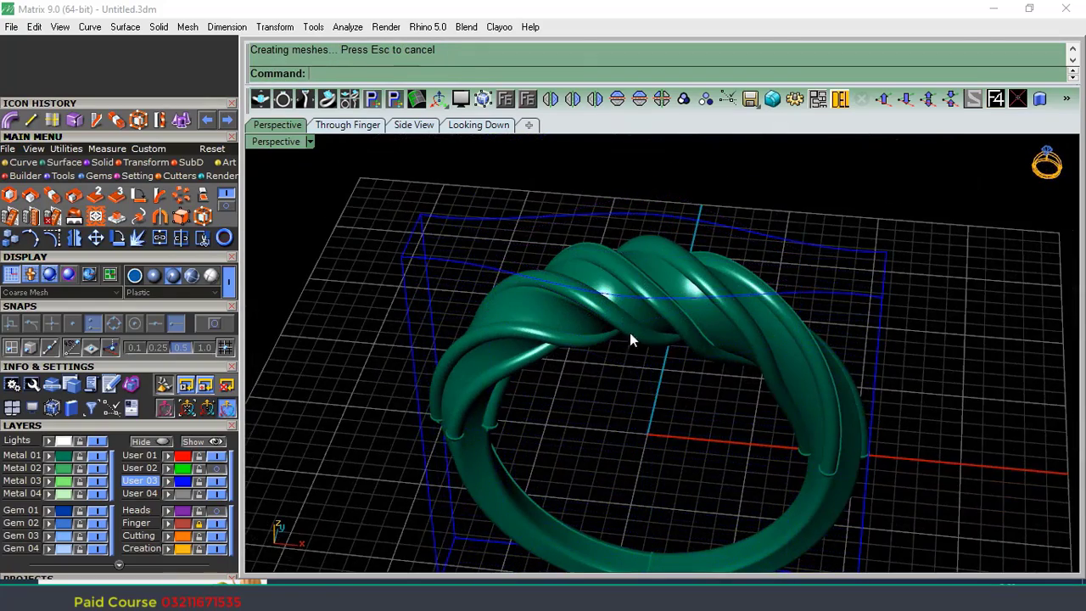
Delete the control cage around the ring.
{"action": "left_click", "coordinate": [848, 260]}
{"action": "left_click", "coordinate": [840, 99]}
{"action": "scroll", "coordinate": [873, 405], "scroll_direction": "down", "scroll_amount": 2}
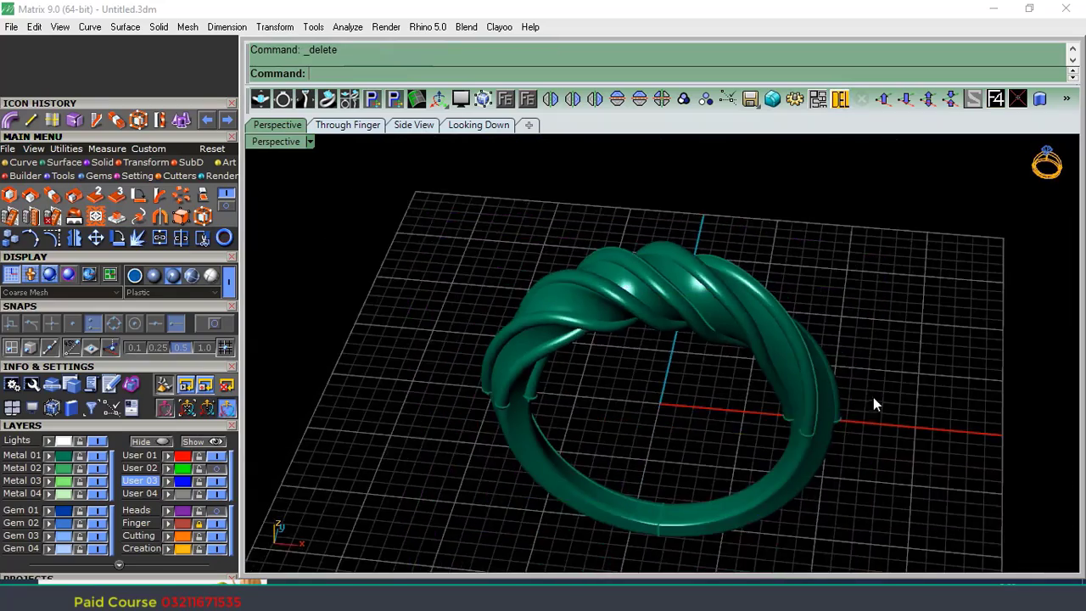
With the Finger layer unlocked, scale the finger circle down uniformly about its centre in the Through Finger view.
{"action": "right_click_drag", "start_coordinate": [873, 405], "coordinate": [805, 345]}
{"action": "left_click", "coordinate": [560, 384]}
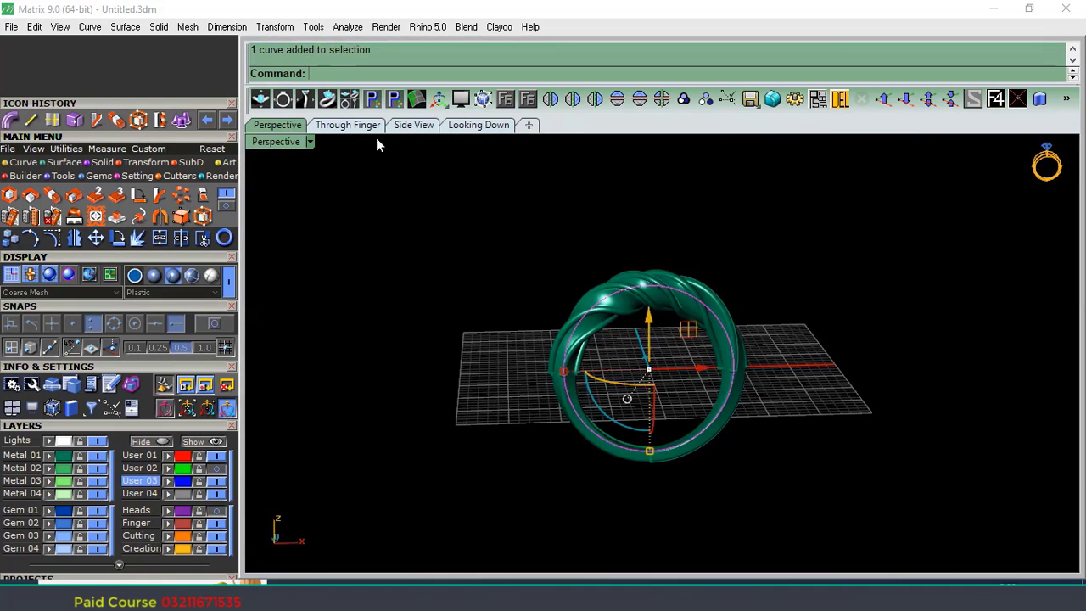
{"action": "left_click", "coordinate": [347, 125]}
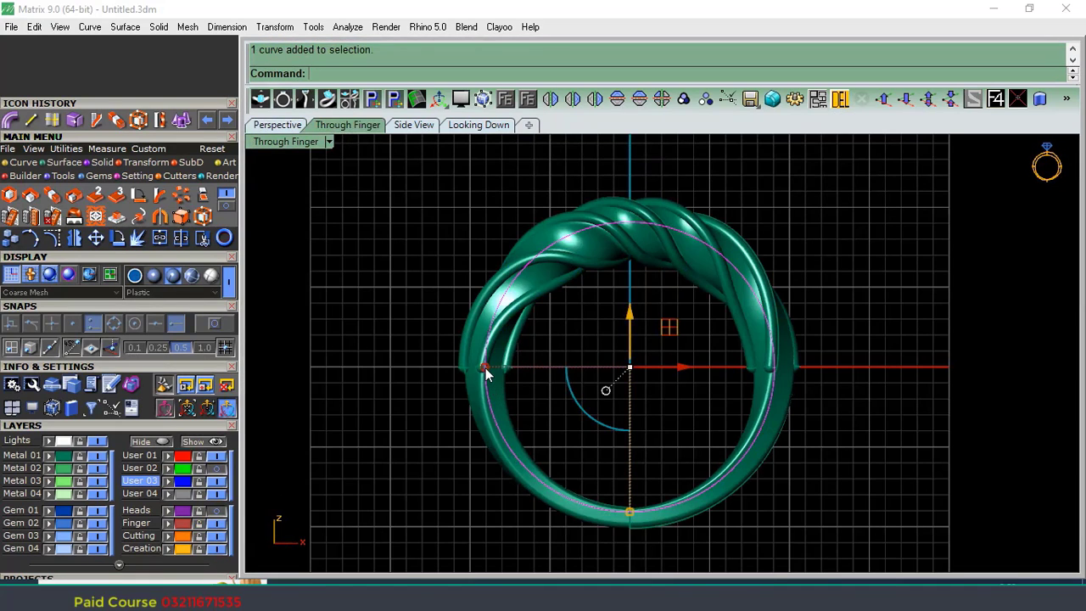
{"action": "left_click_drag", "start_coordinate": [487, 374], "coordinate": [497, 375]}
{"action": "left_click_drag", "start_coordinate": [499, 377], "coordinate": [496, 378]}
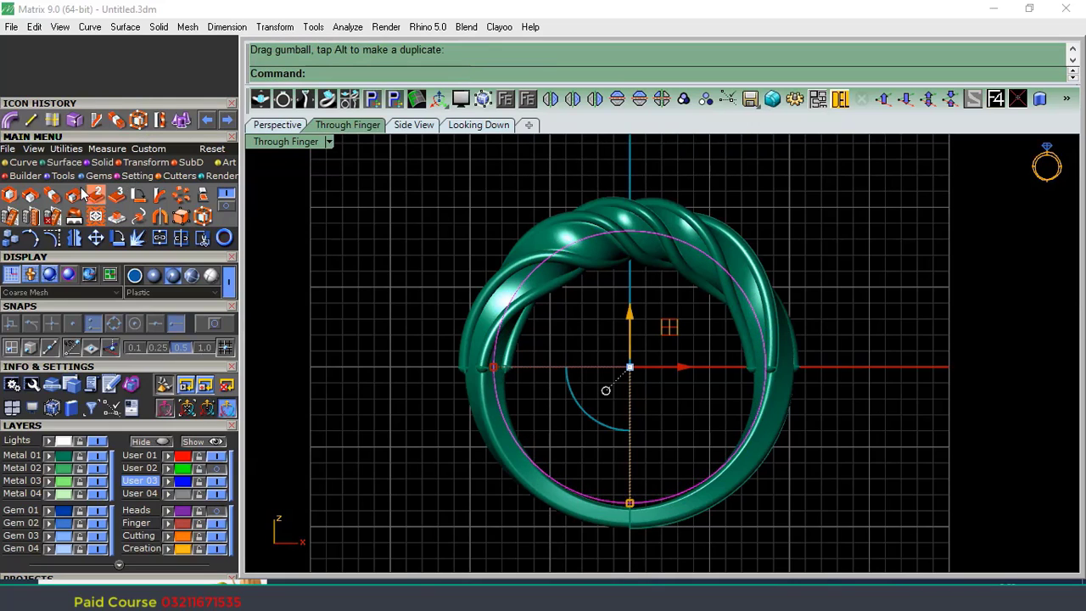
Shorten the finger circle slightly in the vertical direction with a one-directional scale, raising its bottom edge.
{"action": "left_click", "coordinate": [53, 200]}
{"action": "left_click", "coordinate": [630, 367]}
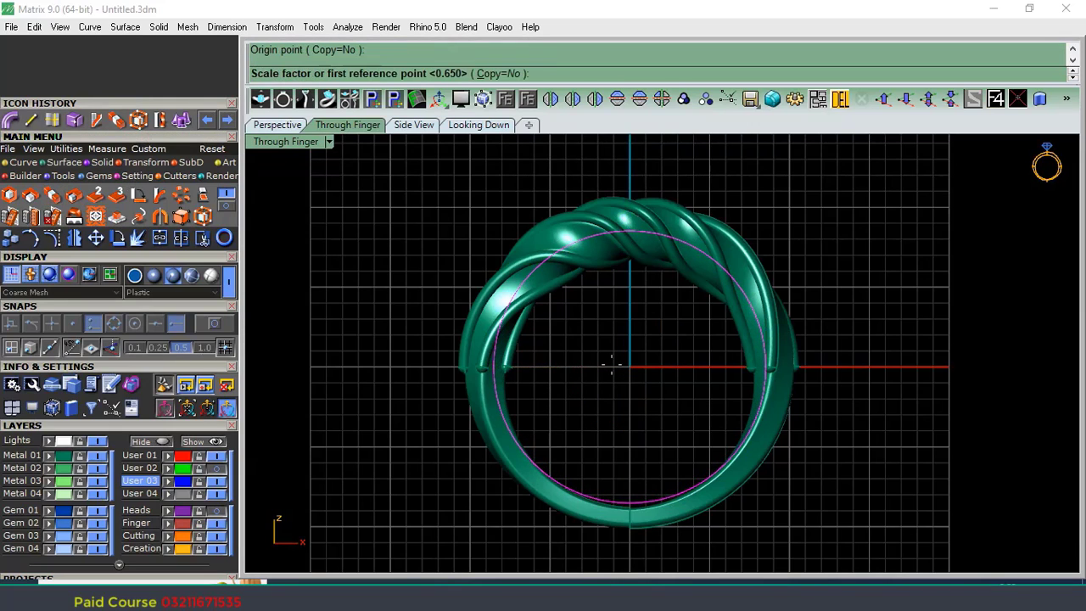
{"action": "scroll", "coordinate": [630, 476], "scroll_direction": "up", "scroll_amount": 3}
{"action": "left_click", "coordinate": [630, 492]}
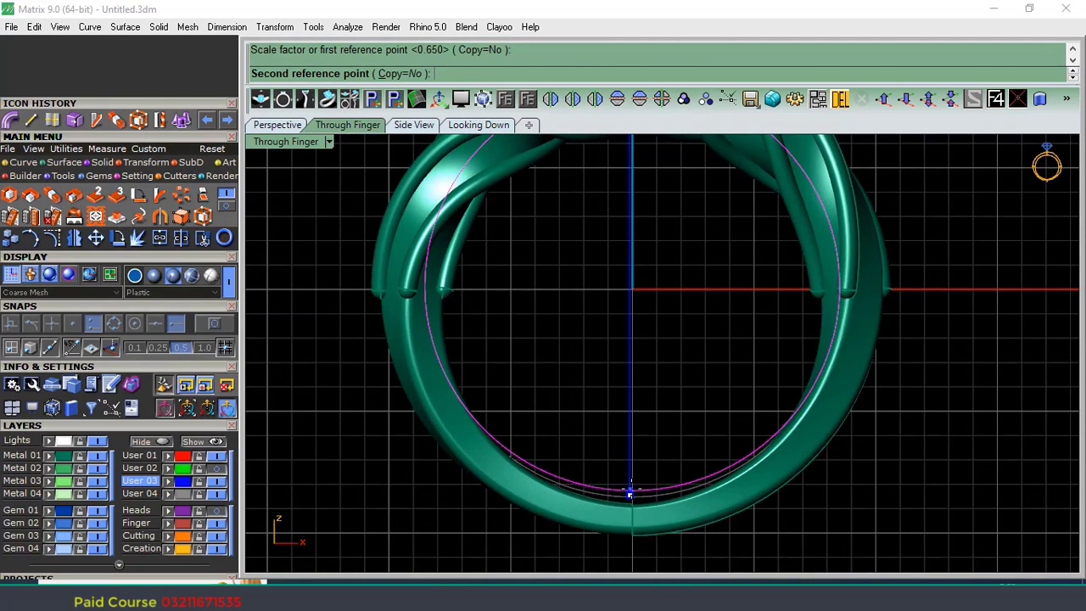
{"action": "left_click", "coordinate": [631, 494]}
{"action": "scroll", "coordinate": [625, 461], "scroll_direction": "down", "scroll_amount": 4}
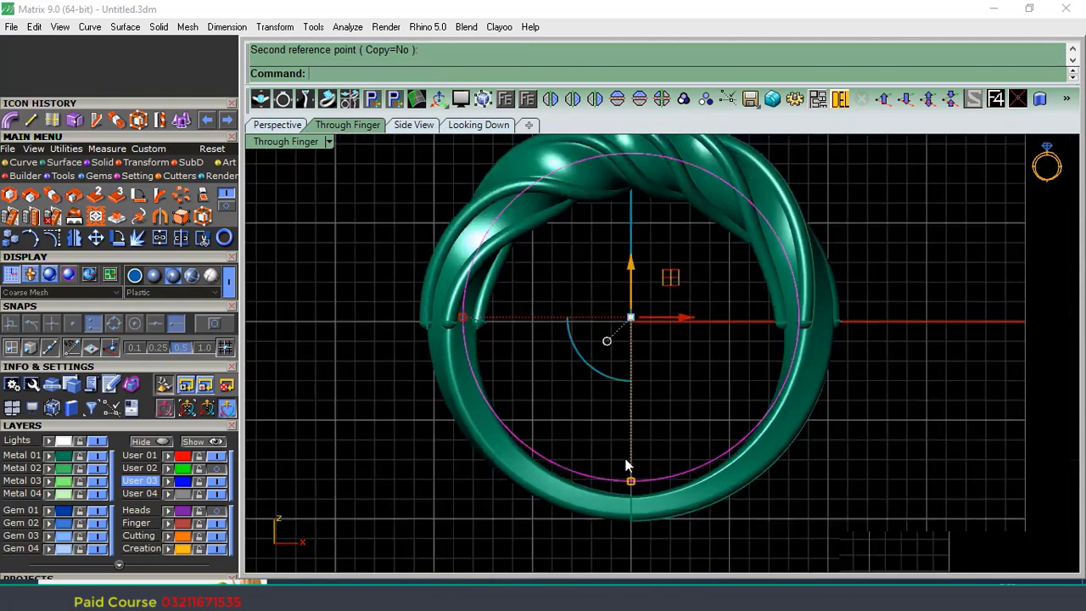
Extrude the finger circle into a solid cylinder on both sides, reaching well beyond the ring in the Perspective view.
{"action": "left_click", "coordinate": [273, 124]}
{"action": "left_click", "coordinate": [102, 162]}
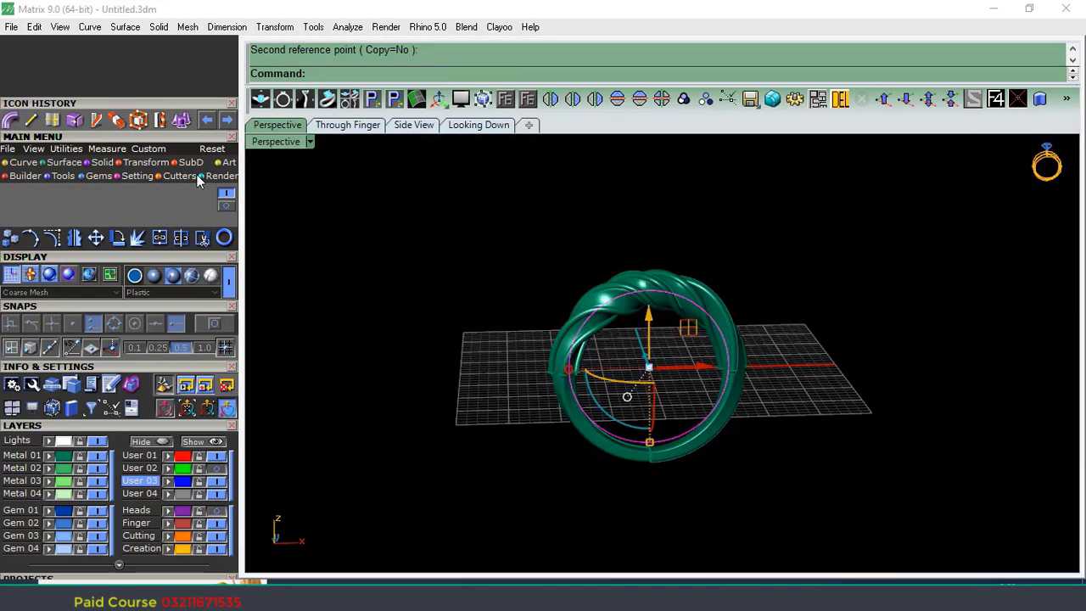
{"action": "left_click", "coordinate": [203, 195]}
{"action": "right_click_drag", "start_coordinate": [382, 284], "coordinate": [537, 360]}
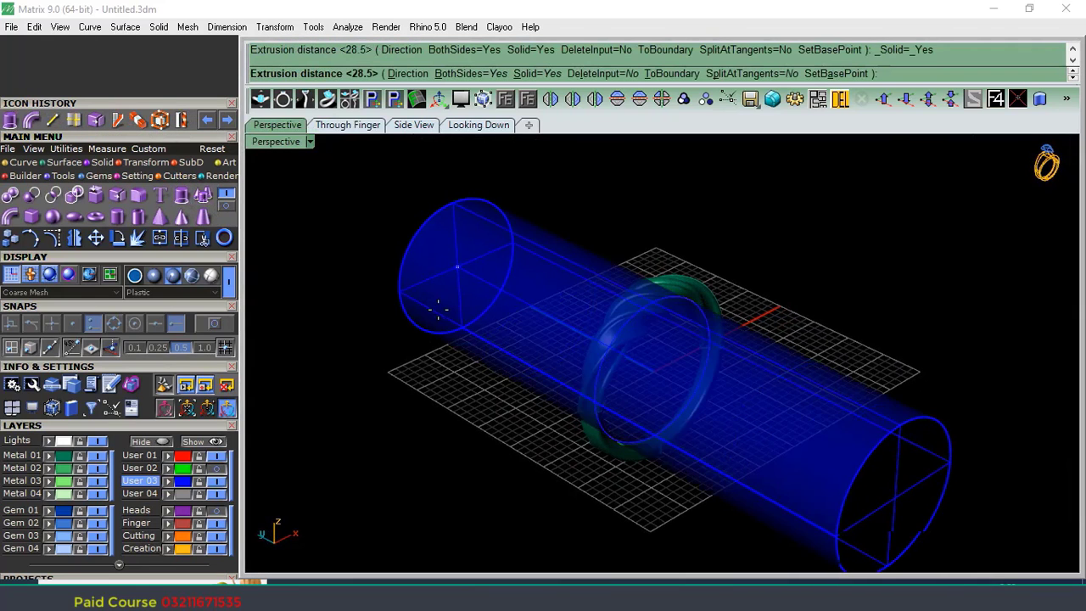
{"action": "left_click", "coordinate": [432, 315]}
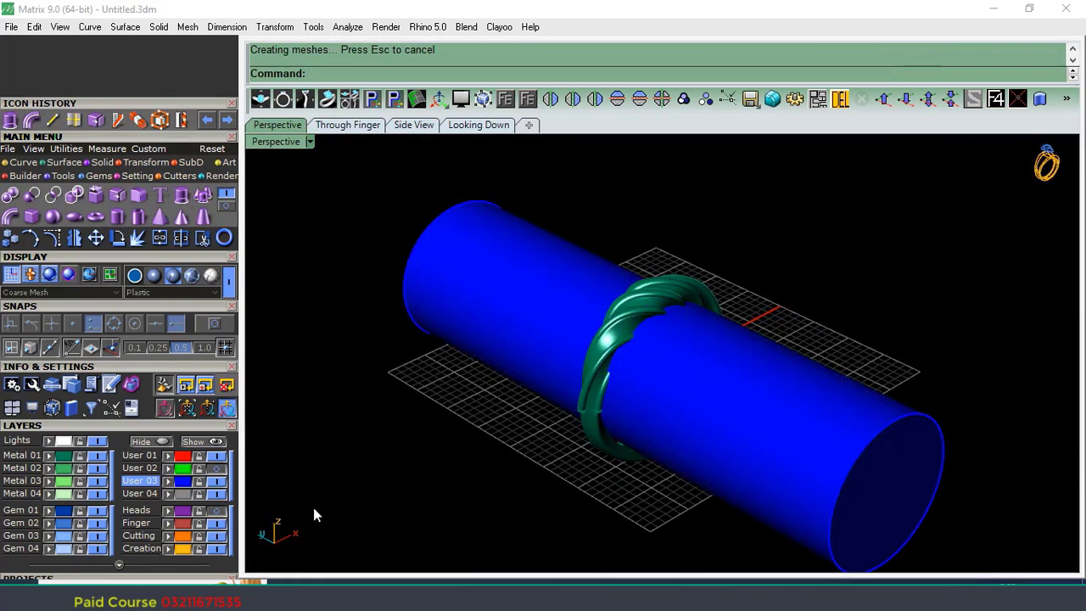
Subtract the finger cylinder from the grouped ring and pipes with Boolean Difference.
{"action": "scroll", "coordinate": [623, 325], "scroll_direction": "up", "scroll_amount": 4}
{"action": "left_click", "coordinate": [607, 340]}
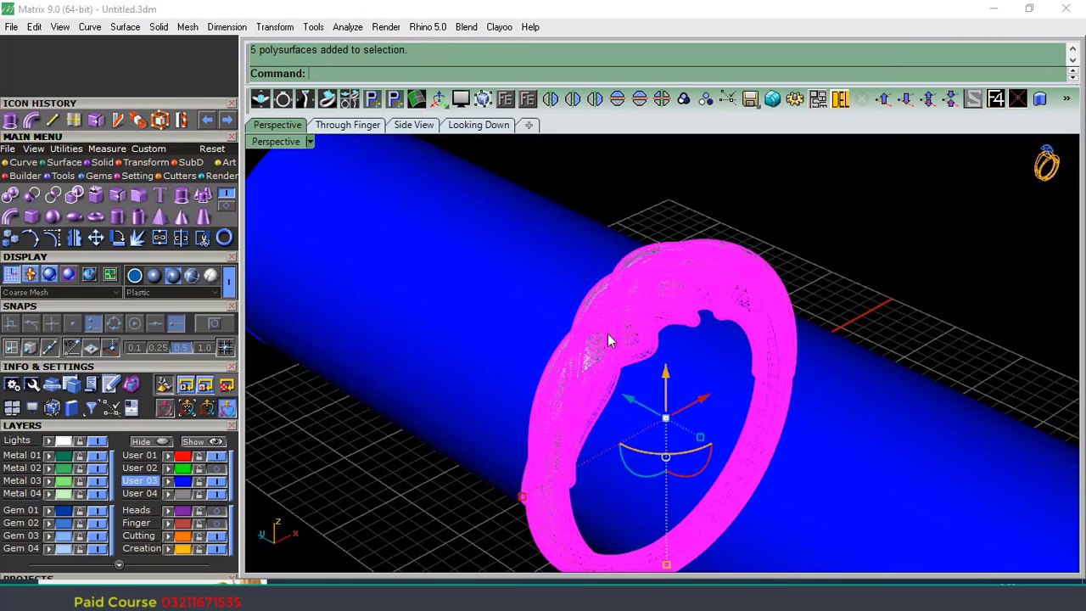
{"action": "left_click", "coordinate": [31, 196]}
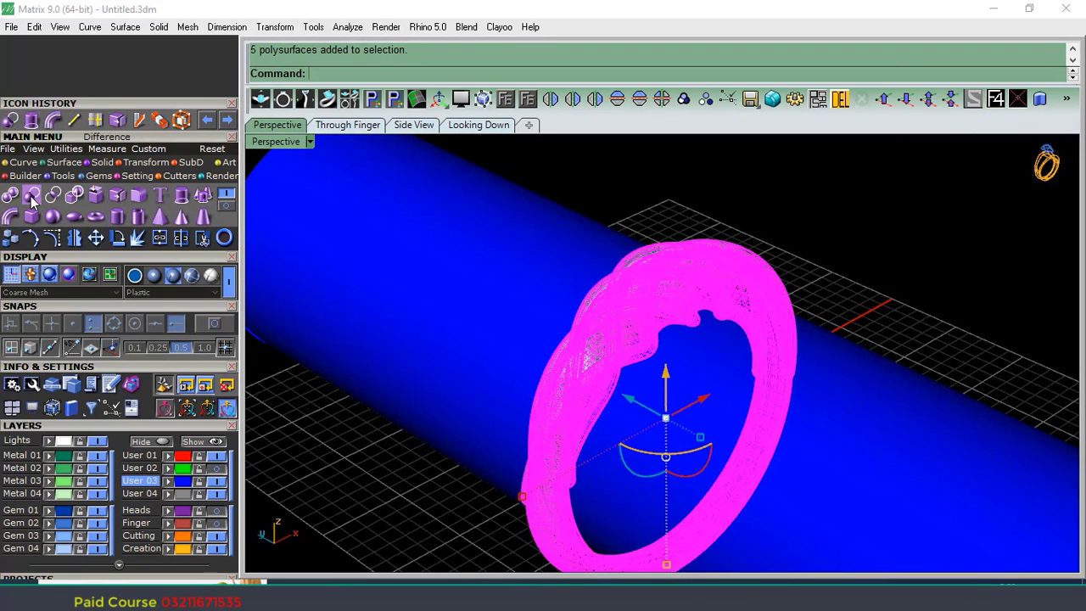
{"action": "left_click", "coordinate": [428, 297]}
{"action": "scroll", "coordinate": [526, 316], "scroll_direction": "down", "scroll_amount": 3}
{"action": "key", "text": "Return"}
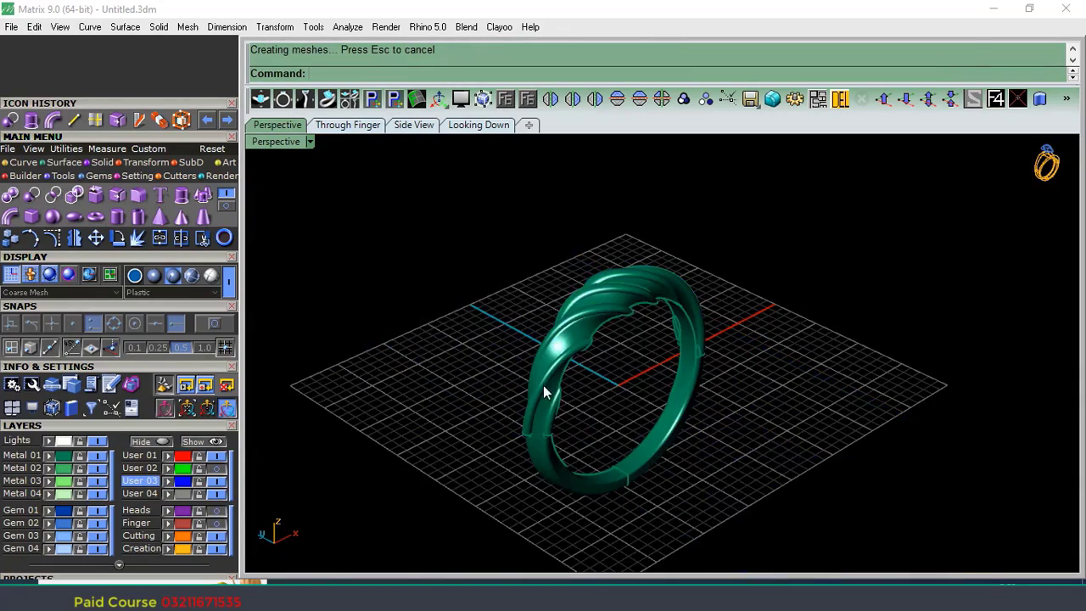
Ungroup the ring and assign all the pipe pieces, without the twisted band, to the User 04 layer.
{"action": "scroll", "coordinate": [544, 387], "scroll_direction": "up", "scroll_amount": 5}
{"action": "right_click_drag", "start_coordinate": [789, 346], "coordinate": [775, 380]}
{"action": "key", "text": "ctrl+a"}
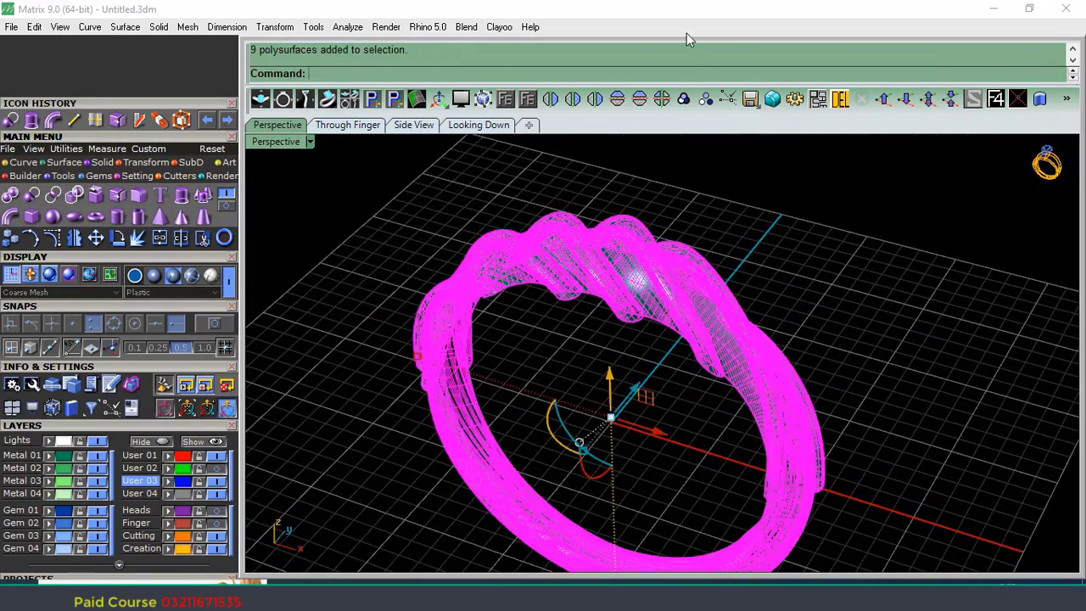
{"action": "left_click", "coordinate": [705, 100]}
{"action": "left_click", "coordinate": [880, 363]}
{"action": "key", "text": "ctrl+a"}
{"action": "left_click", "coordinate": [528, 504], "text": "ctrl"}
{"action": "left_click", "coordinate": [169, 495]}
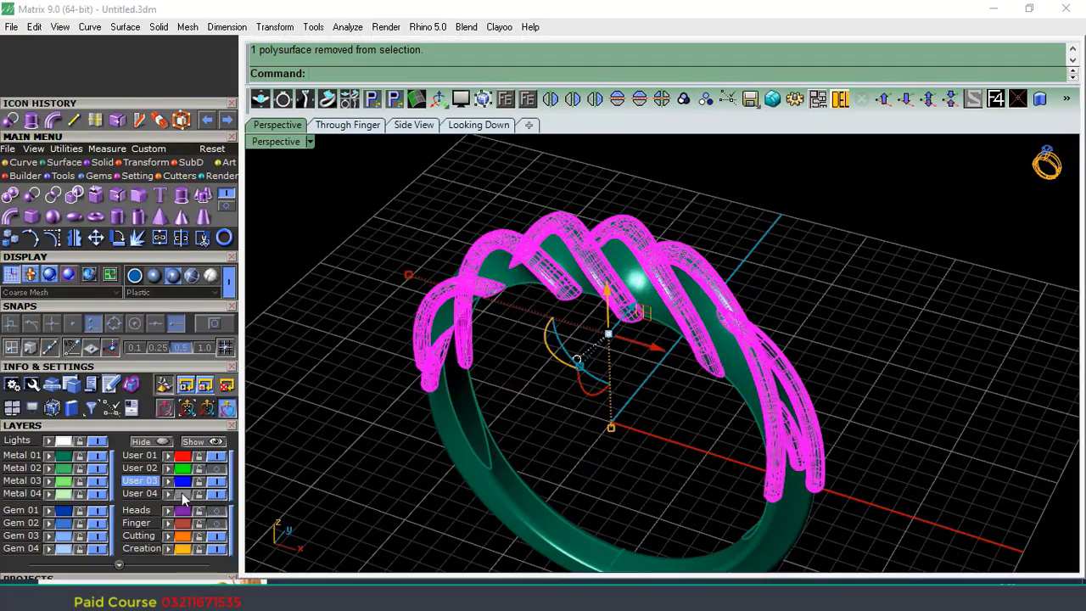
Hide the User 04 layer to inspect the plain twisted band, and show it again to inspect the ring with pipes.
{"action": "left_click", "coordinate": [216, 495]}
{"action": "right_click_drag", "start_coordinate": [621, 324], "coordinate": [710, 374]}
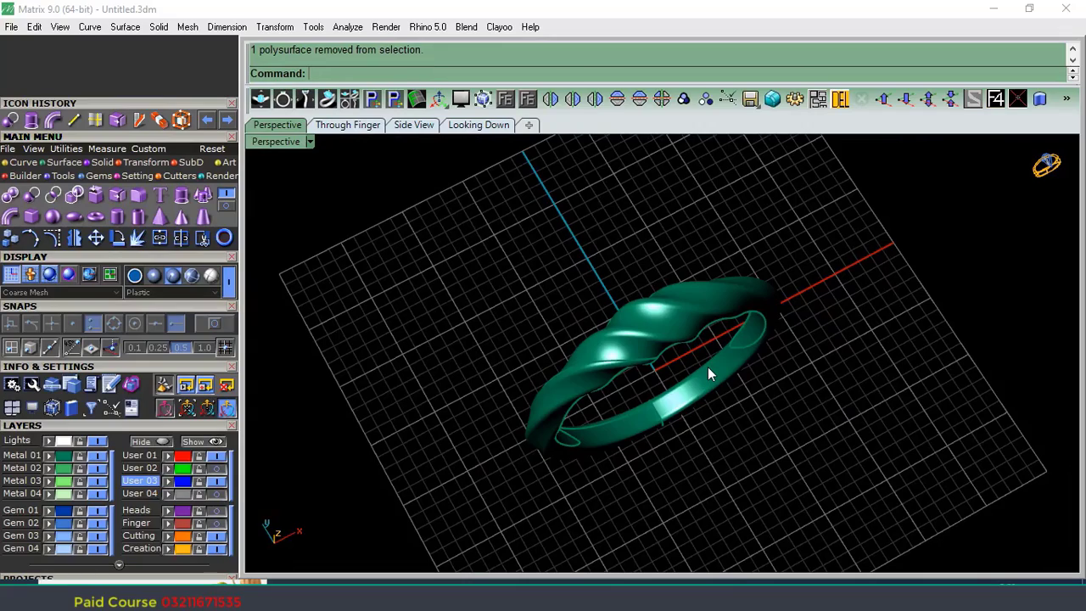
{"action": "right_click_drag", "start_coordinate": [618, 441], "coordinate": [637, 353]}
{"action": "left_click", "coordinate": [217, 493]}
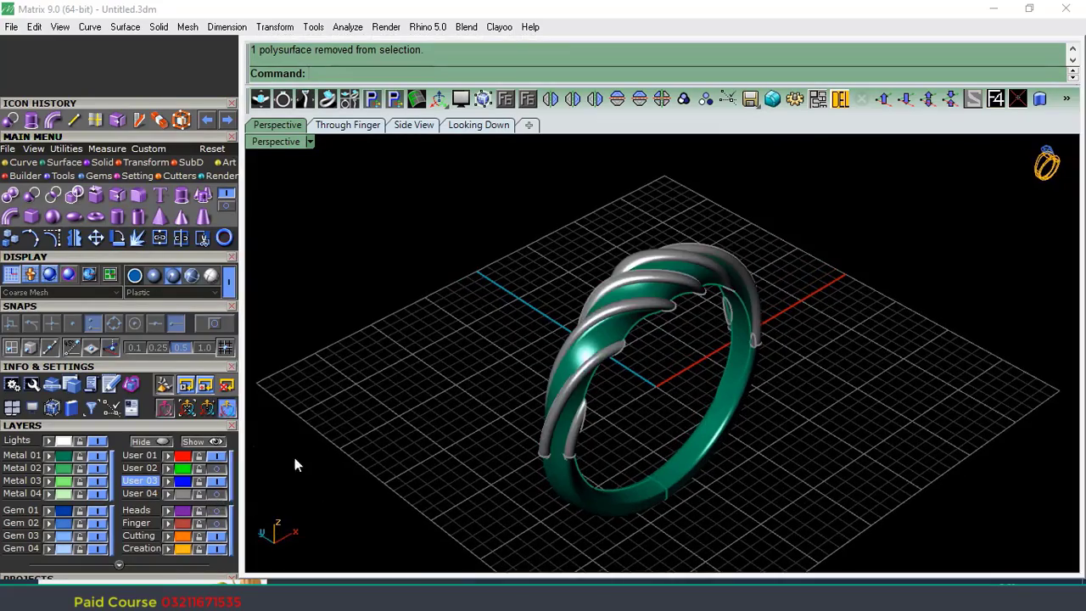
{"action": "right_click_drag", "start_coordinate": [509, 407], "coordinate": [670, 362]}
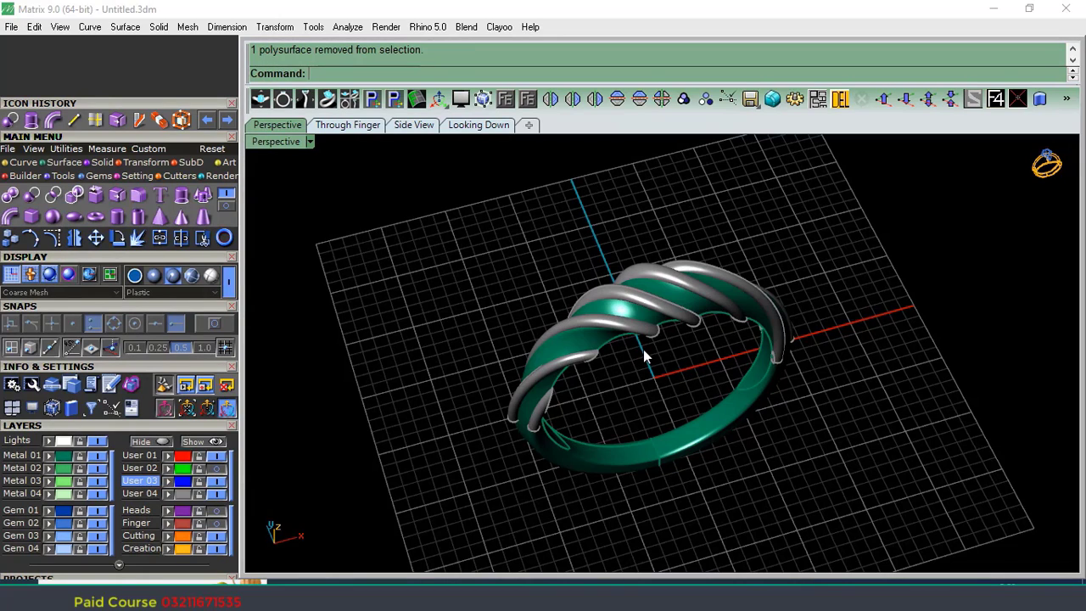
Hide the User 04 layer and examine the plain twisted ring from several angles.
{"action": "left_click", "coordinate": [216, 494]}
{"action": "mouse_move", "coordinate": [693, 369]}
{"action": "right_mouse_down"}
{"action": "mouse_move", "coordinate": [674, 359]}
{"action": "mouse_move", "coordinate": [632, 280]}
{"action": "mouse_move", "coordinate": [684, 315]}
{"action": "mouse_move", "coordinate": [696, 308]}
{"action": "mouse_move", "coordinate": [536, 300]}
{"action": "mouse_move", "coordinate": [681, 455]}
{"action": "mouse_move", "coordinate": [686, 376]}
{"action": "right_mouse_up"}
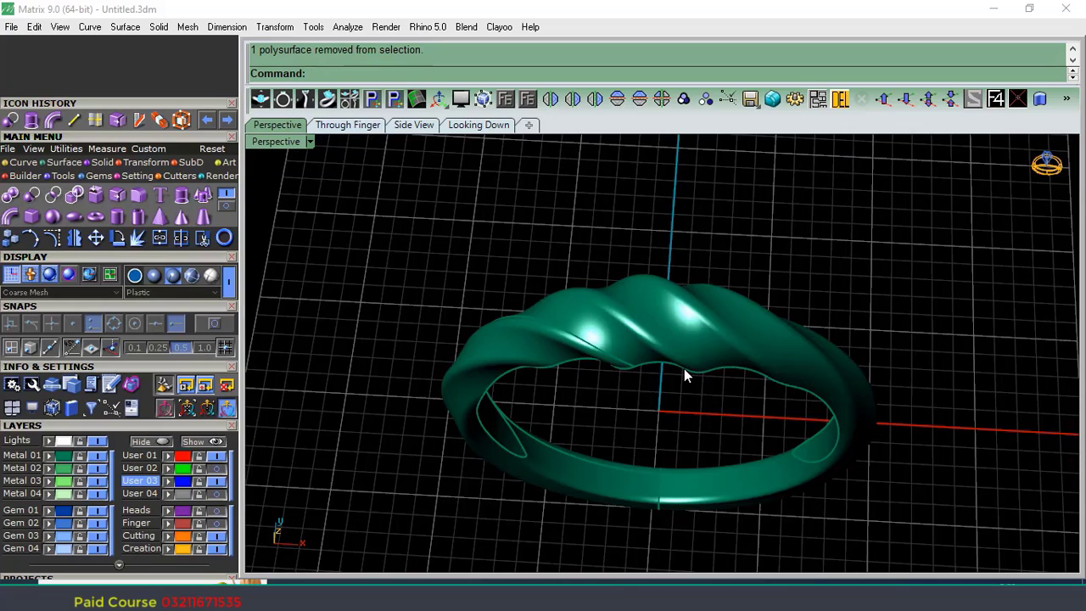
{"action": "right_click_drag", "start_coordinate": [727, 291], "coordinate": [646, 374]}
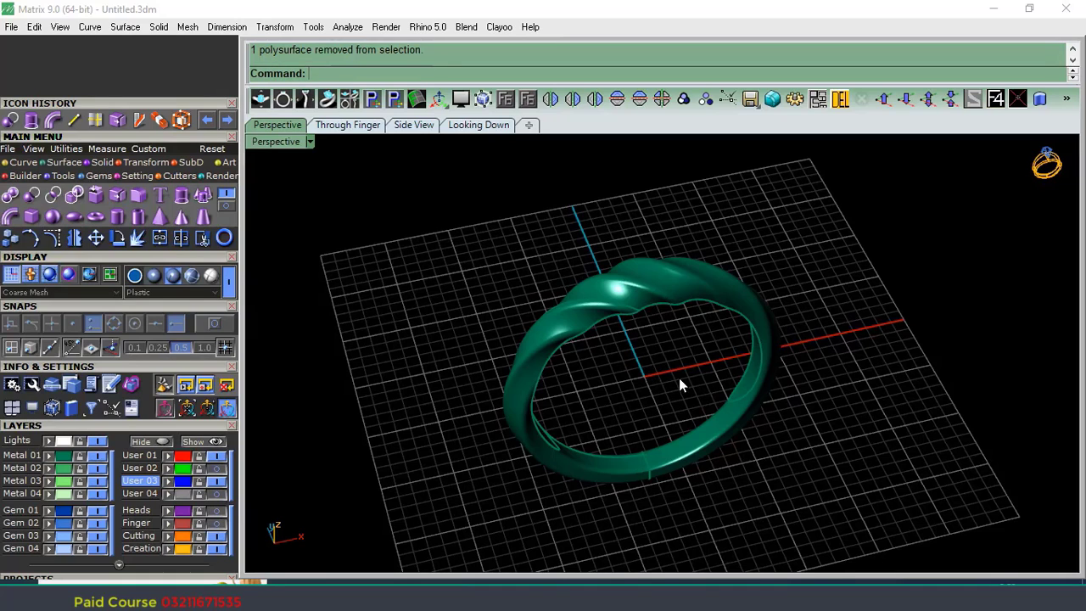
{"action": "right_click_drag", "start_coordinate": [678, 378], "coordinate": [667, 358], "text": "shift"}
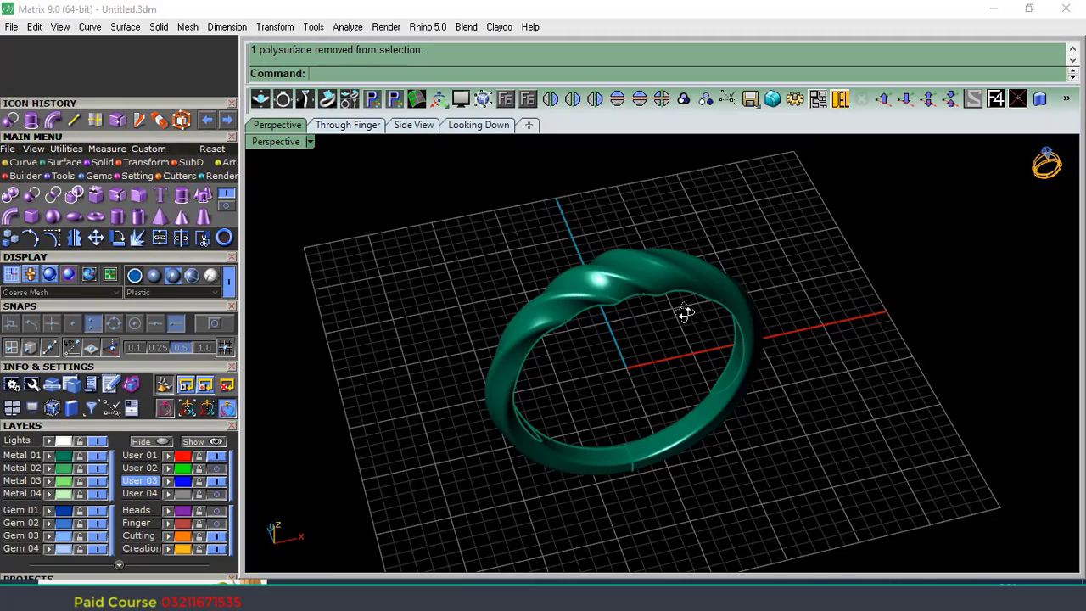
{"action": "right_click_drag", "start_coordinate": [687, 311], "coordinate": [724, 353]}
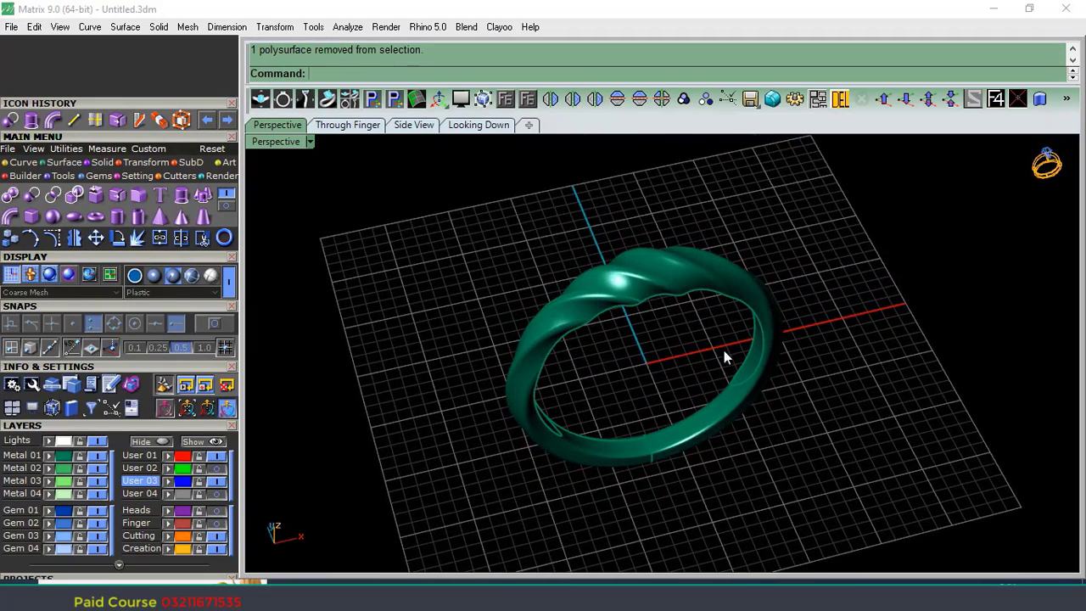